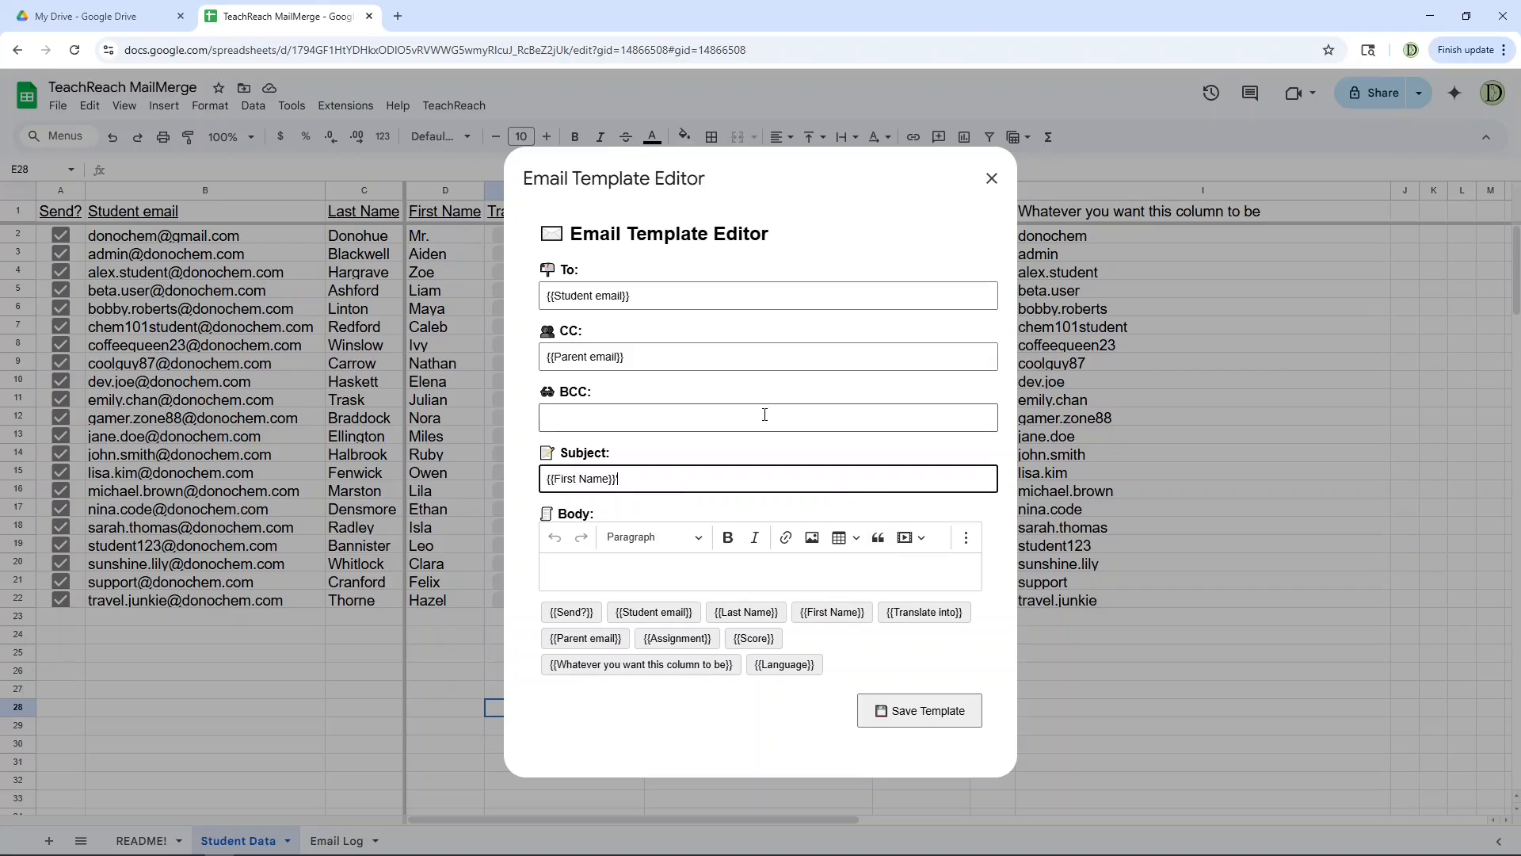
- Complete the email subject so that it reads "{{First Name}}'s score on {{Assignment}}"
type("ore on")
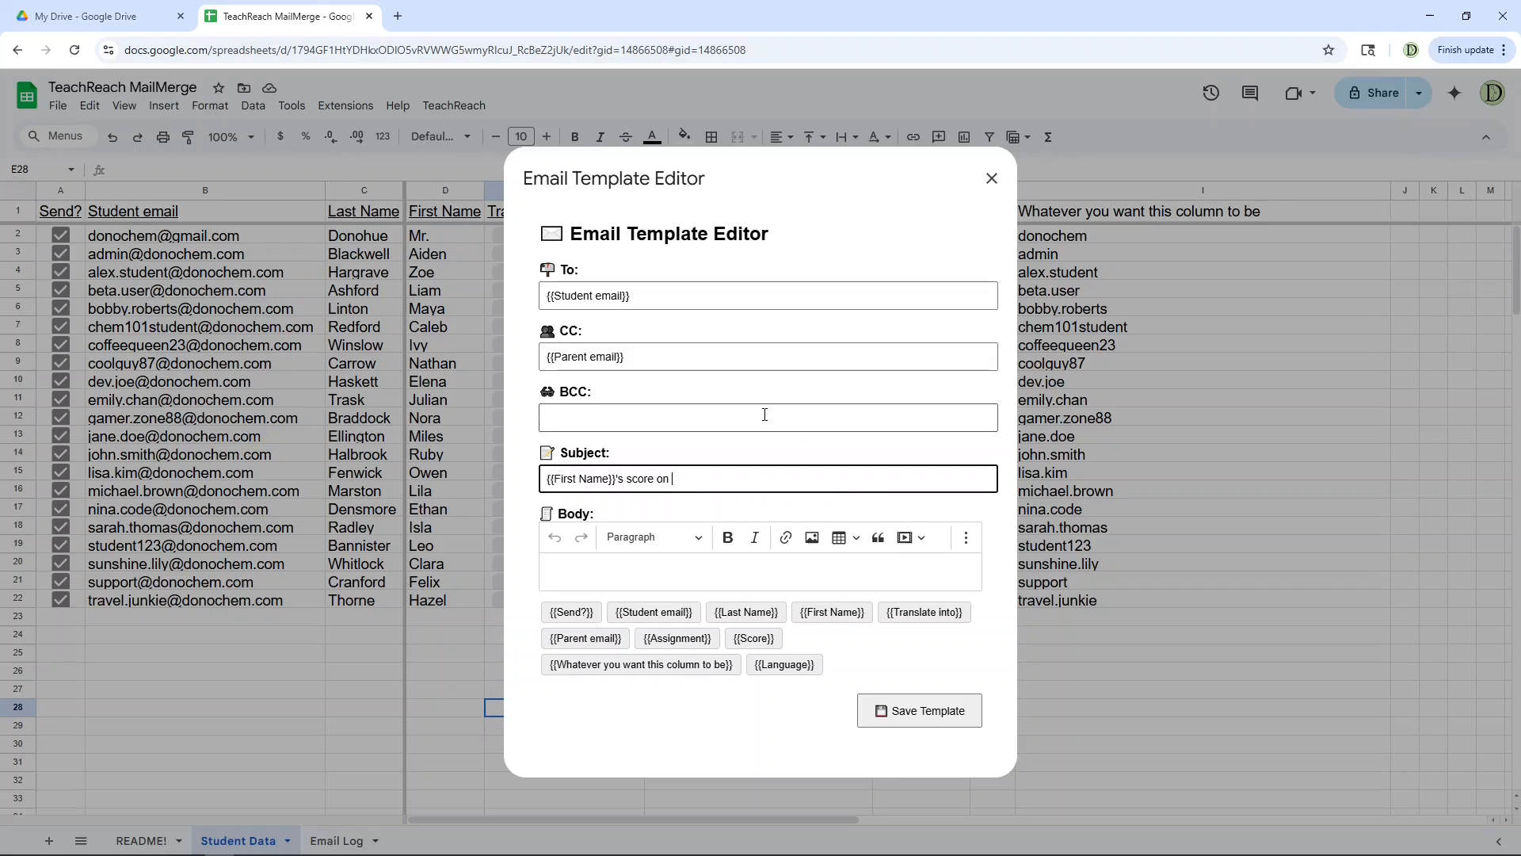
left_click(677, 638)
- Write the email body: "Hello again," and, as a new paragraph, "I just wanted to quickly reach out and let you know what {{First Name}} got on their {{Assignment}}"
left_click(674, 577)
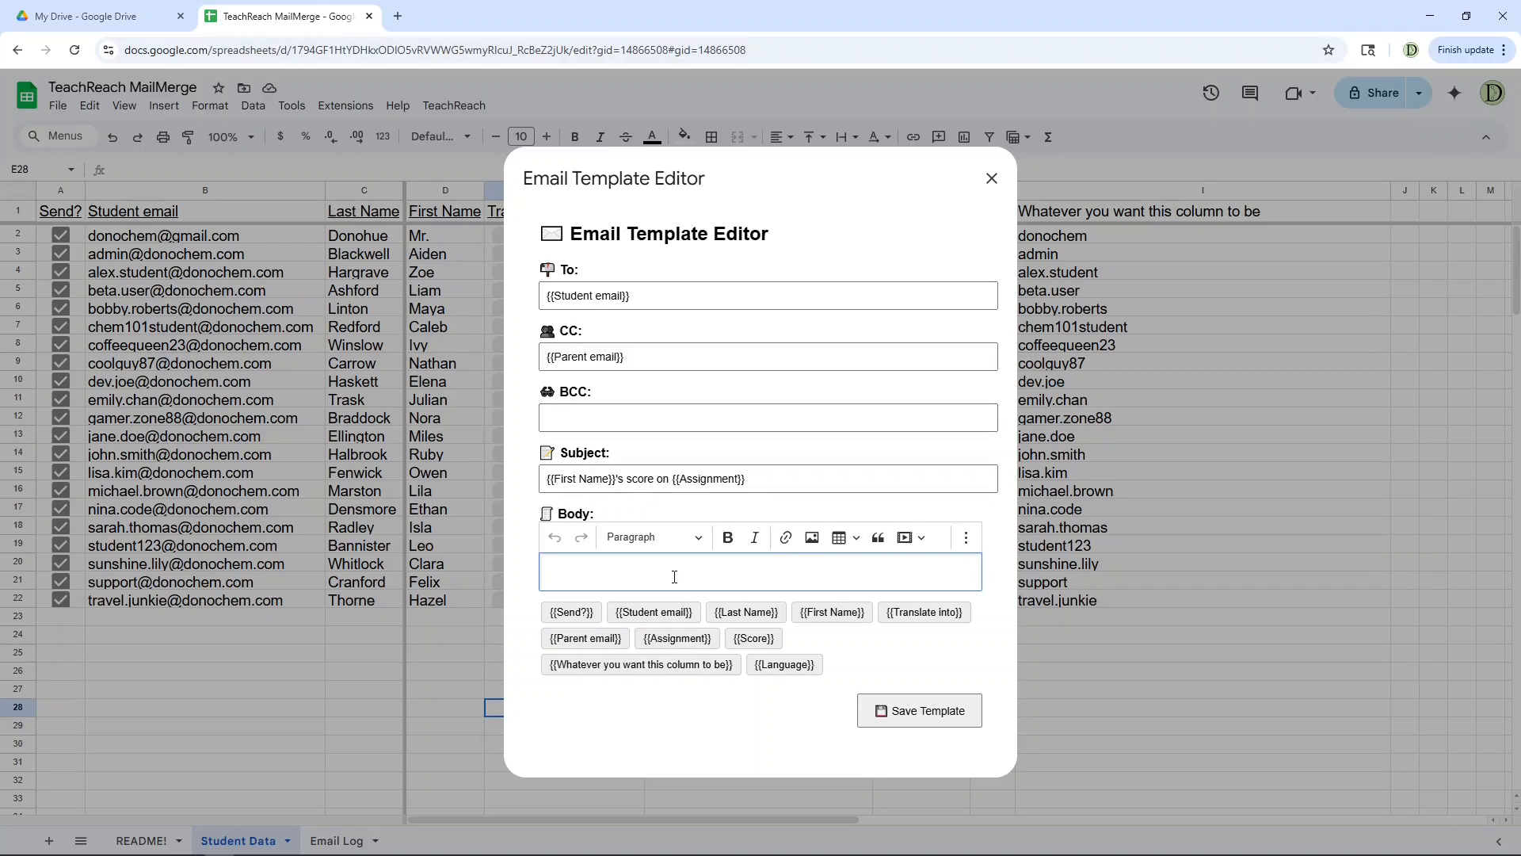
type("Hello again,")
key("Return")
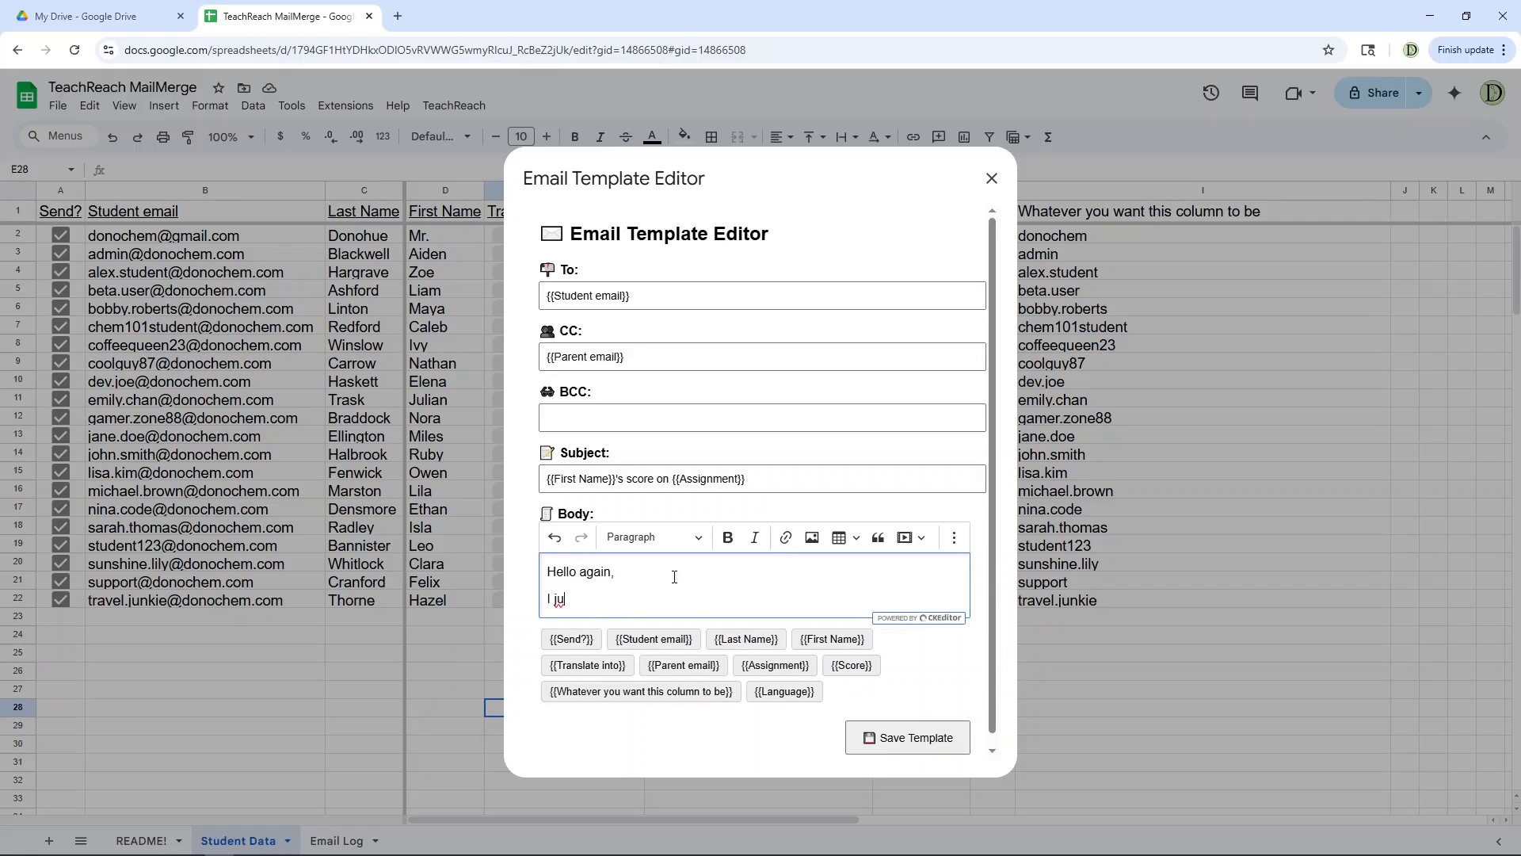
type("I just wanted to quickly reach out and let you know wh")
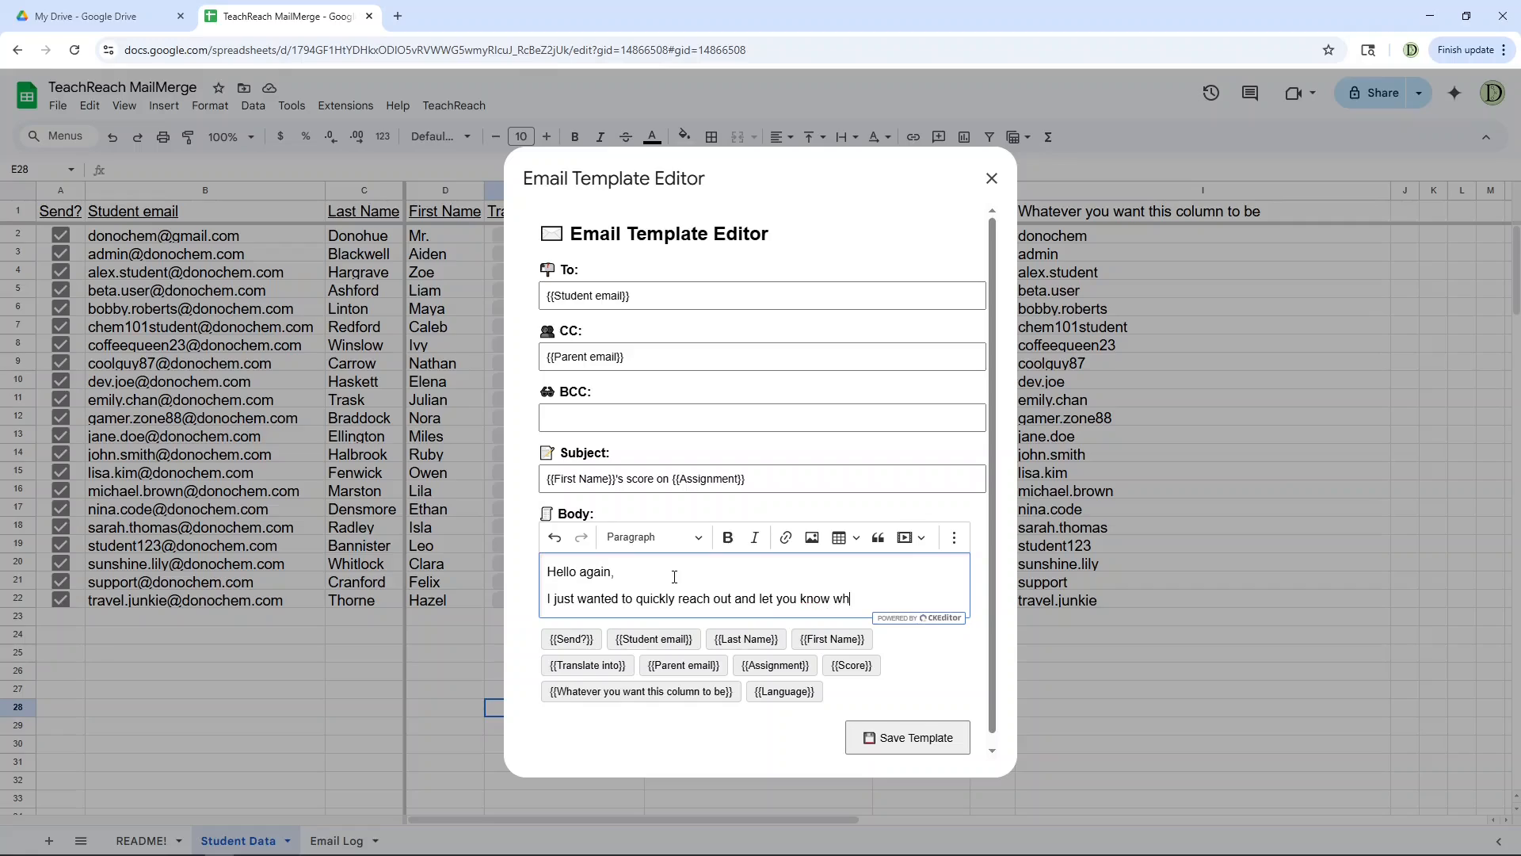
type("at")
left_click(828, 644)
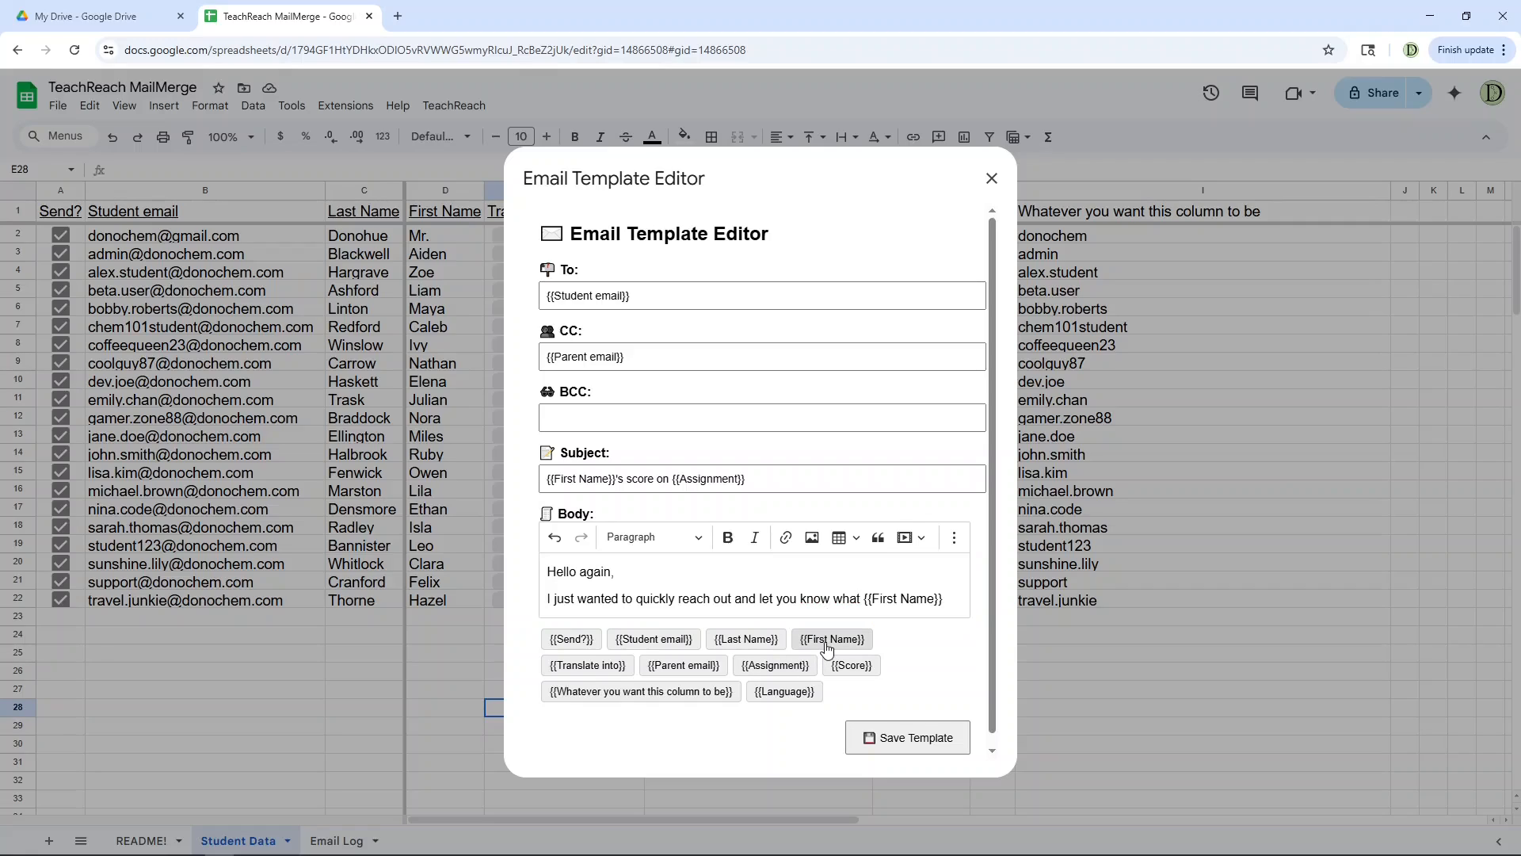
left_click(955, 600)
type("go")
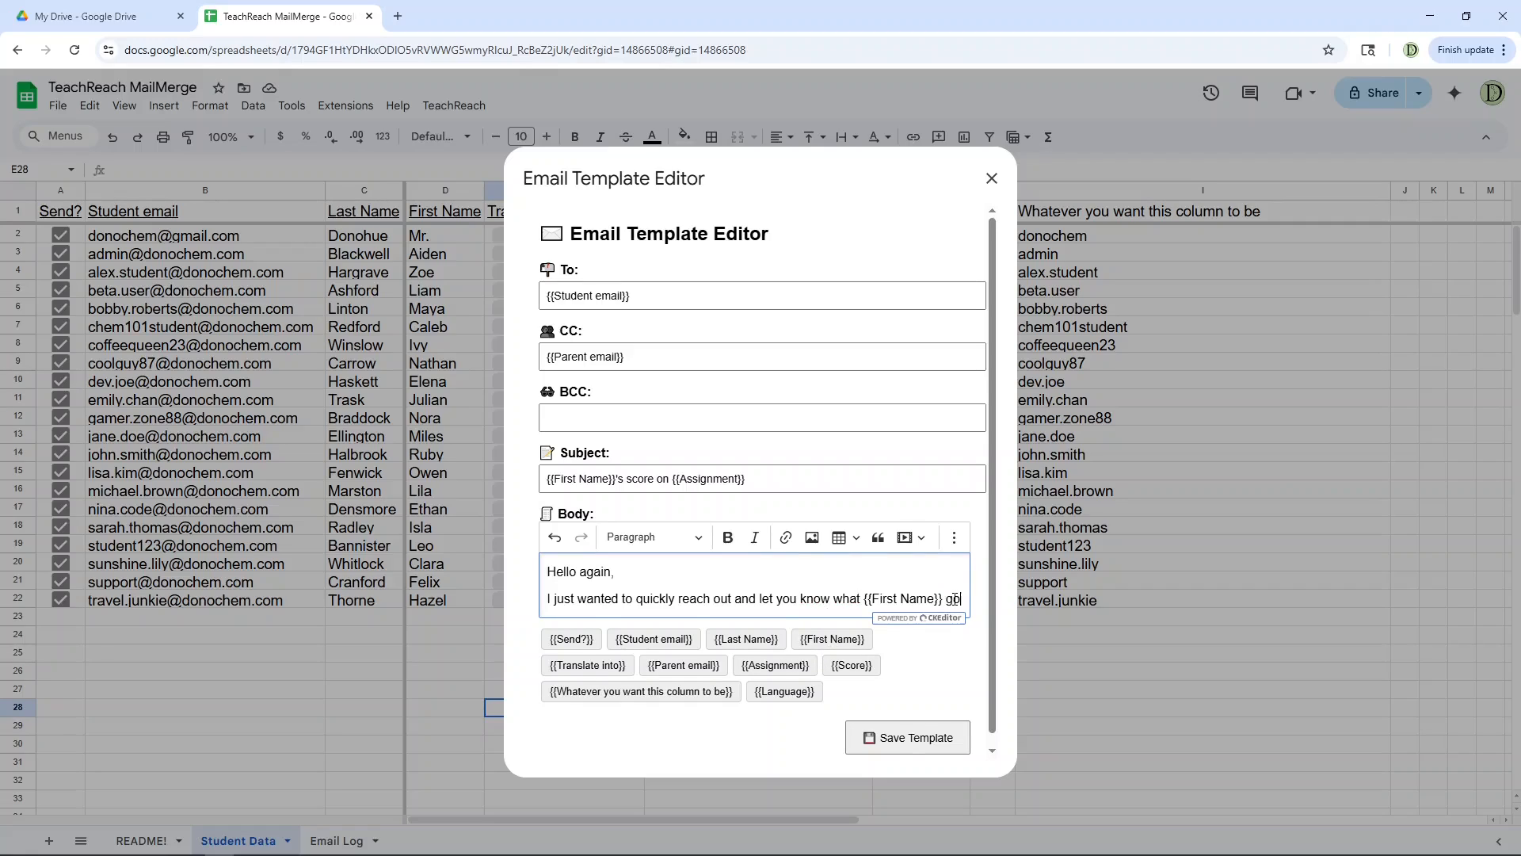
type("t on ")
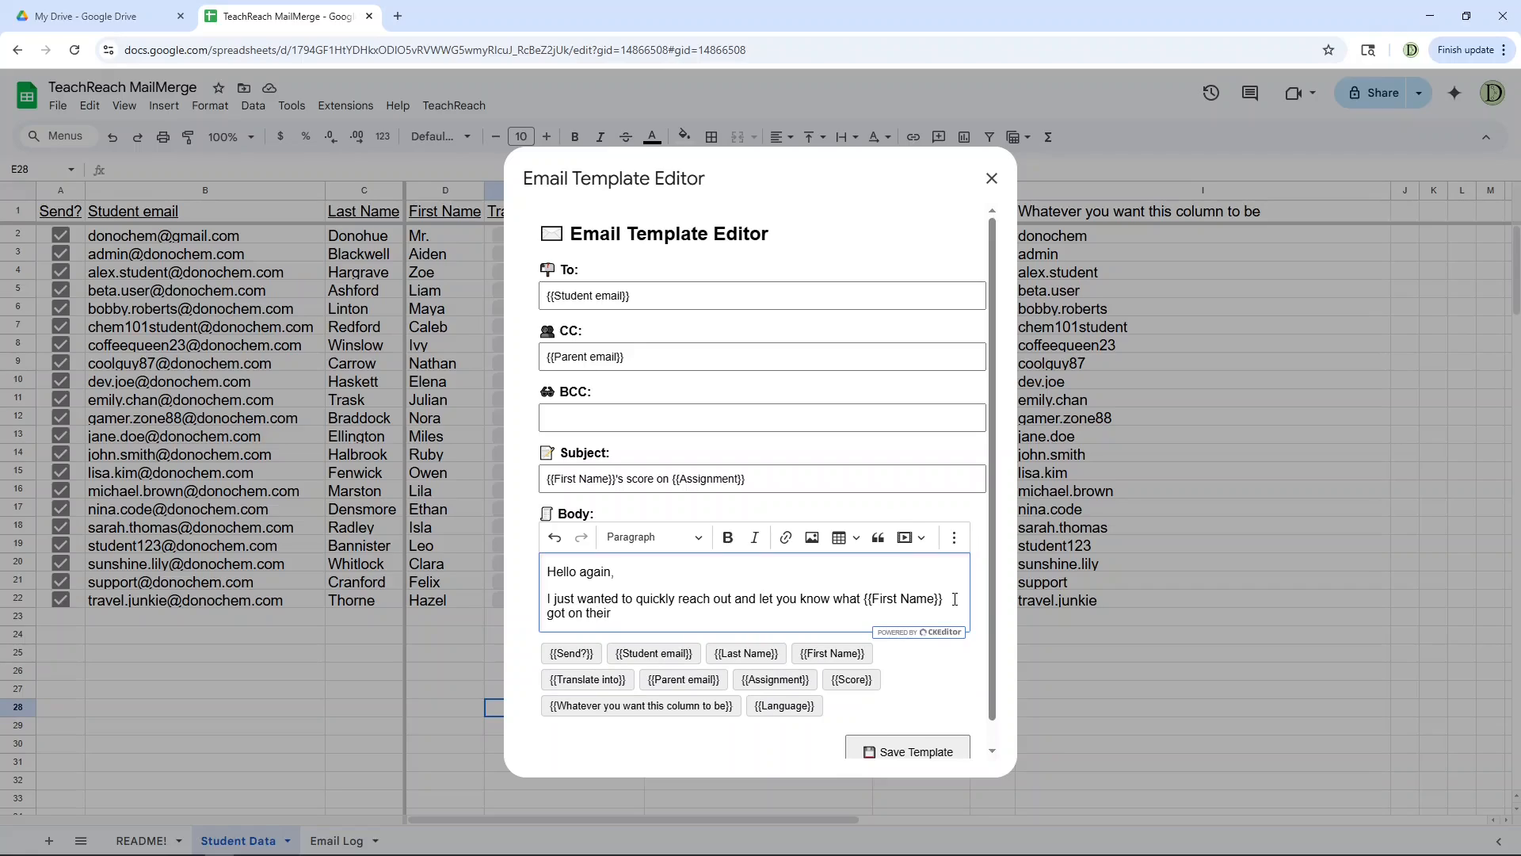
type("their")
left_click(775, 679)
- Continue the body after the assignment placeholder with ". They earned {{Score}} /100" and start a new paragraph
type(". They earned")
left_click(851, 679)
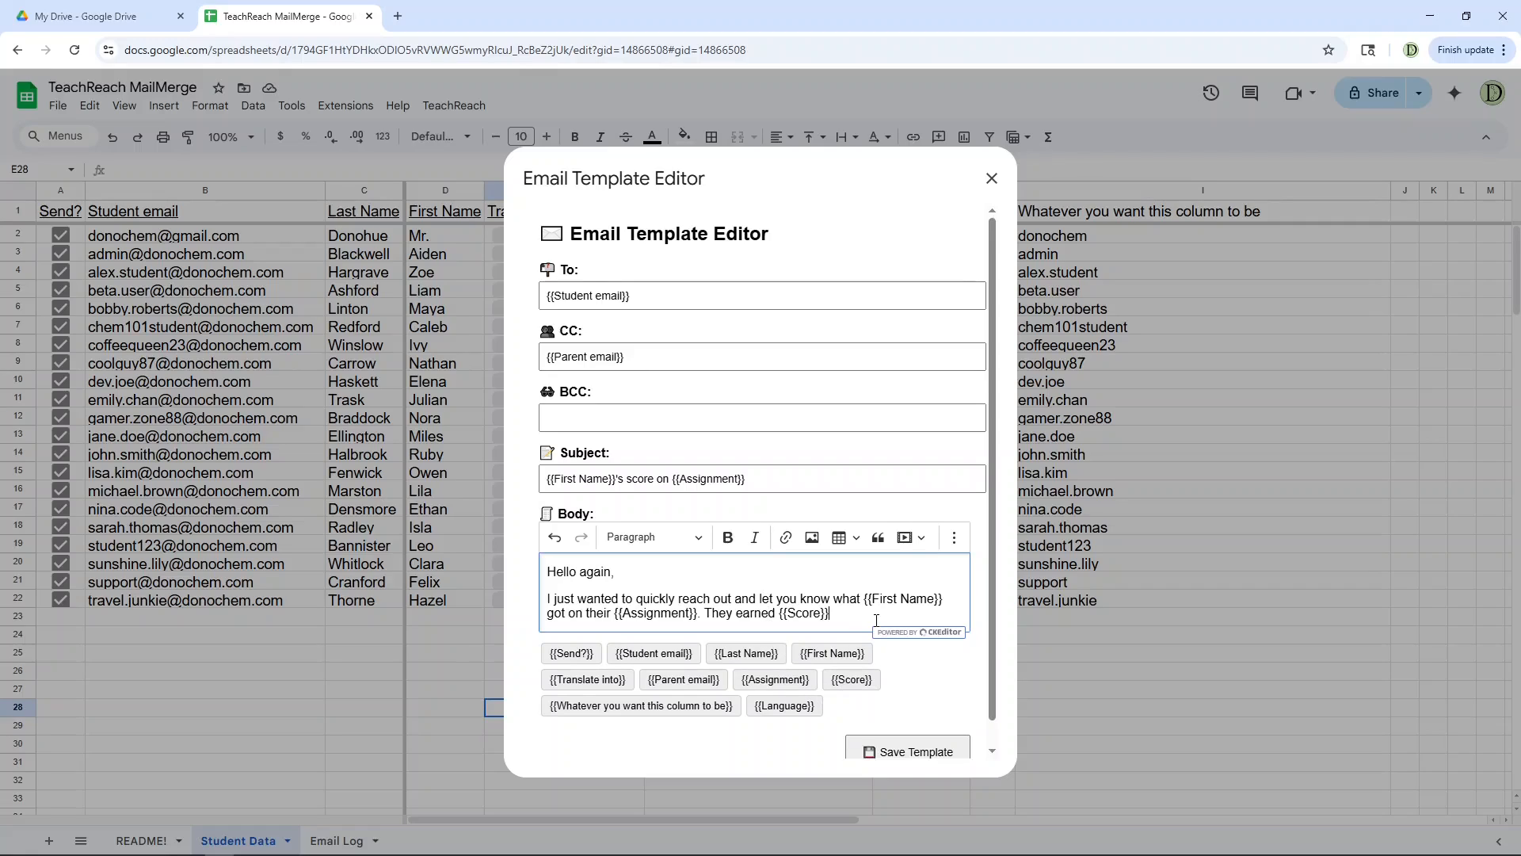
type("/100")
key("Return")
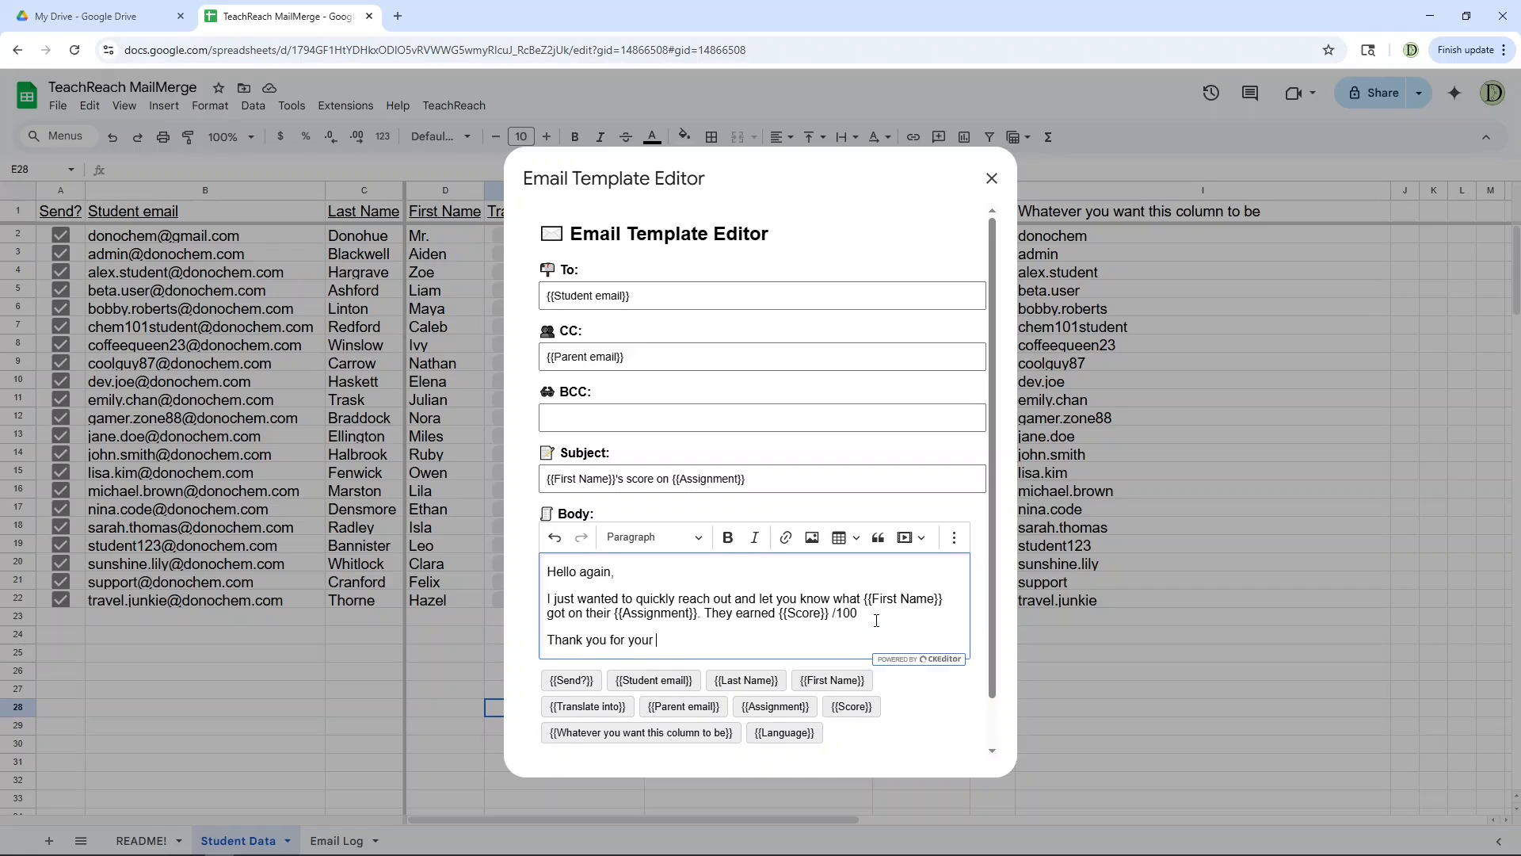
- Close the body with "Thank you for your continued support!" and save the email template
type("Thank you for your continued support!")
scroll(877, 620, "down", 1)
left_click(916, 722)
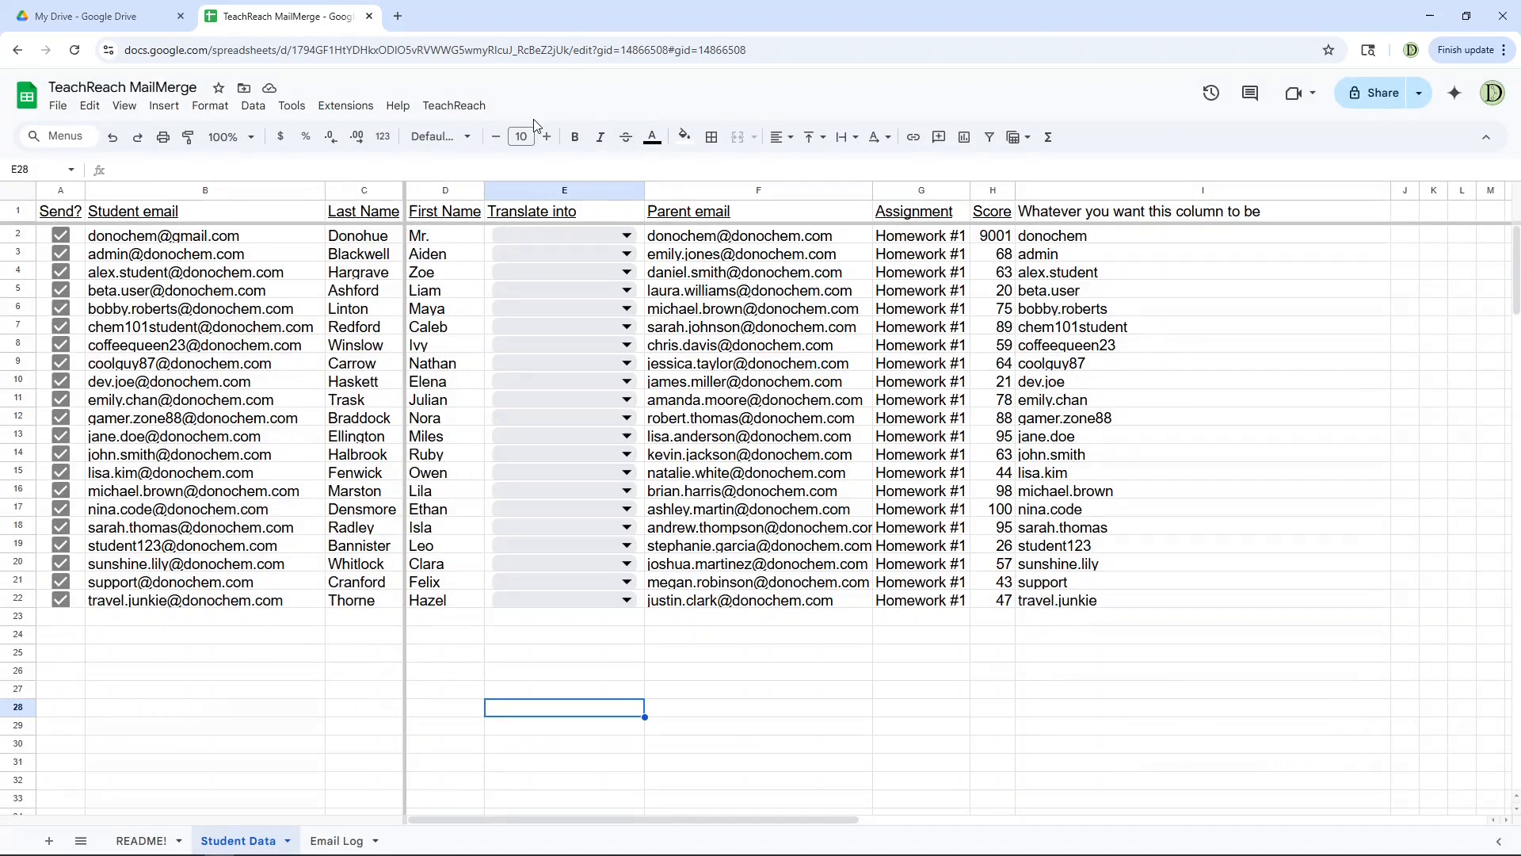
- Set the Translate into languages in rows 2 to 5 to Spanish, Chinese (Simplified), Korean and French
left_click(557, 235)
type("span")
left_click(586, 259)
left_click(586, 256)
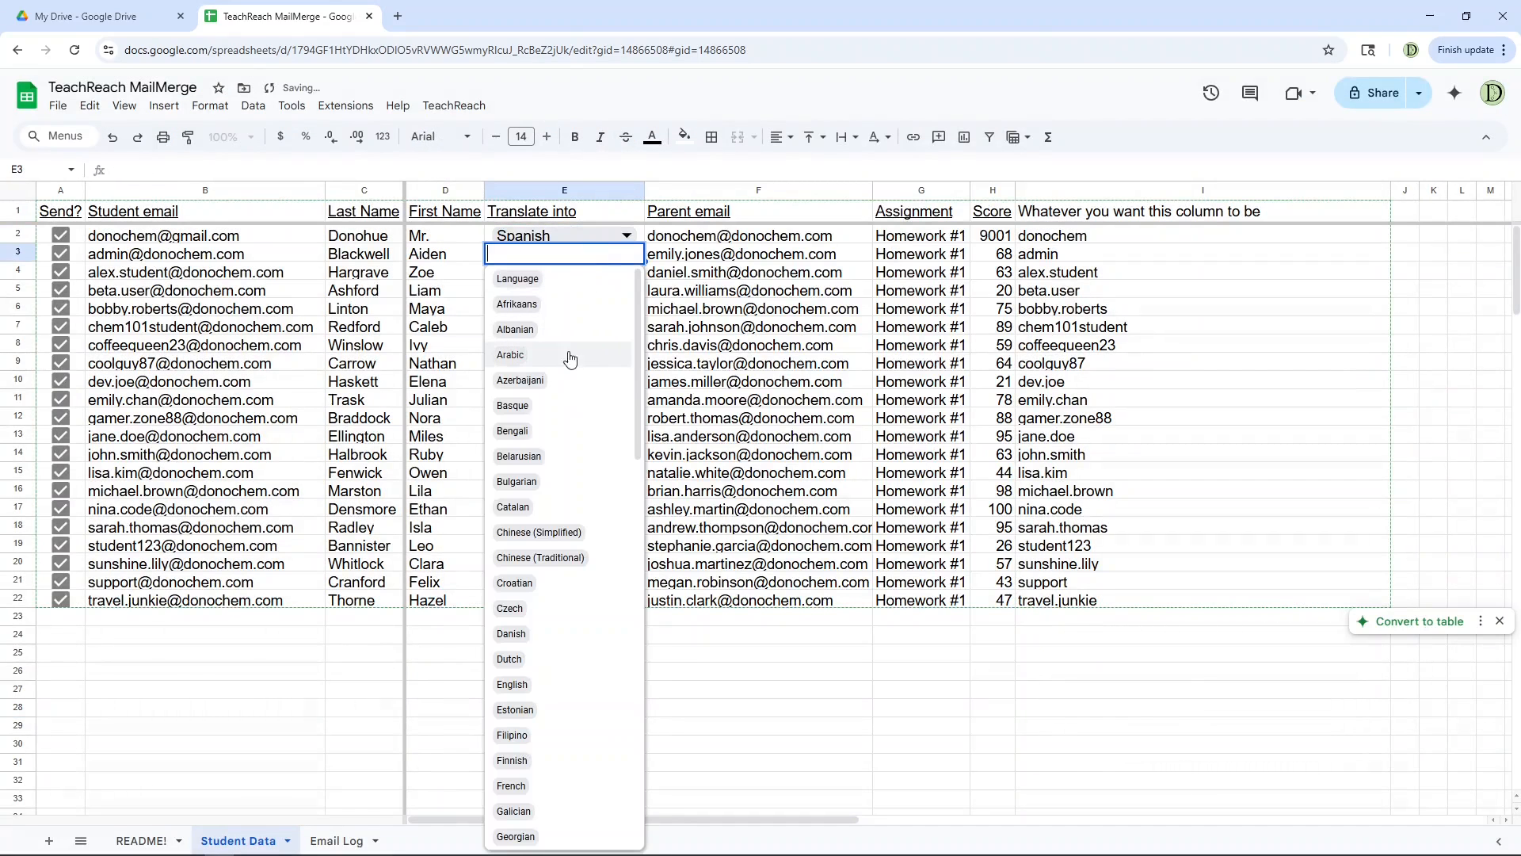
left_click(570, 534)
left_click(563, 274)
scroll(582, 483, "down", 9)
left_click(582, 493)
left_click(595, 290)
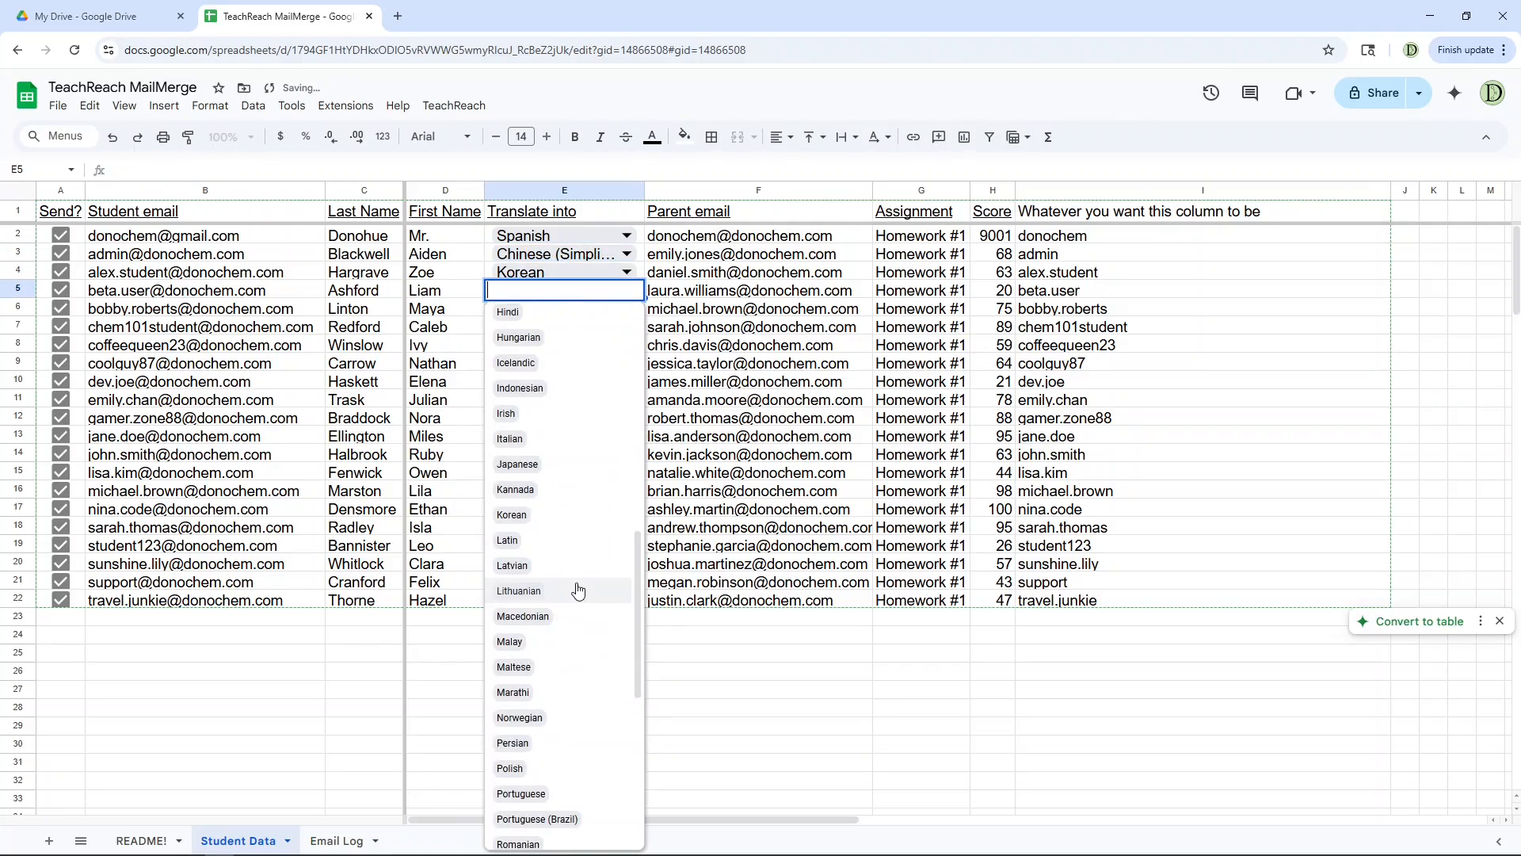
type("fren")
left_click(523, 321)
- Select the Send? cells A2:A22 and preview the merged, translated emails for the chosen recipients
left_click(77, 236)
left_click_drag(85, 242, 84, 599)
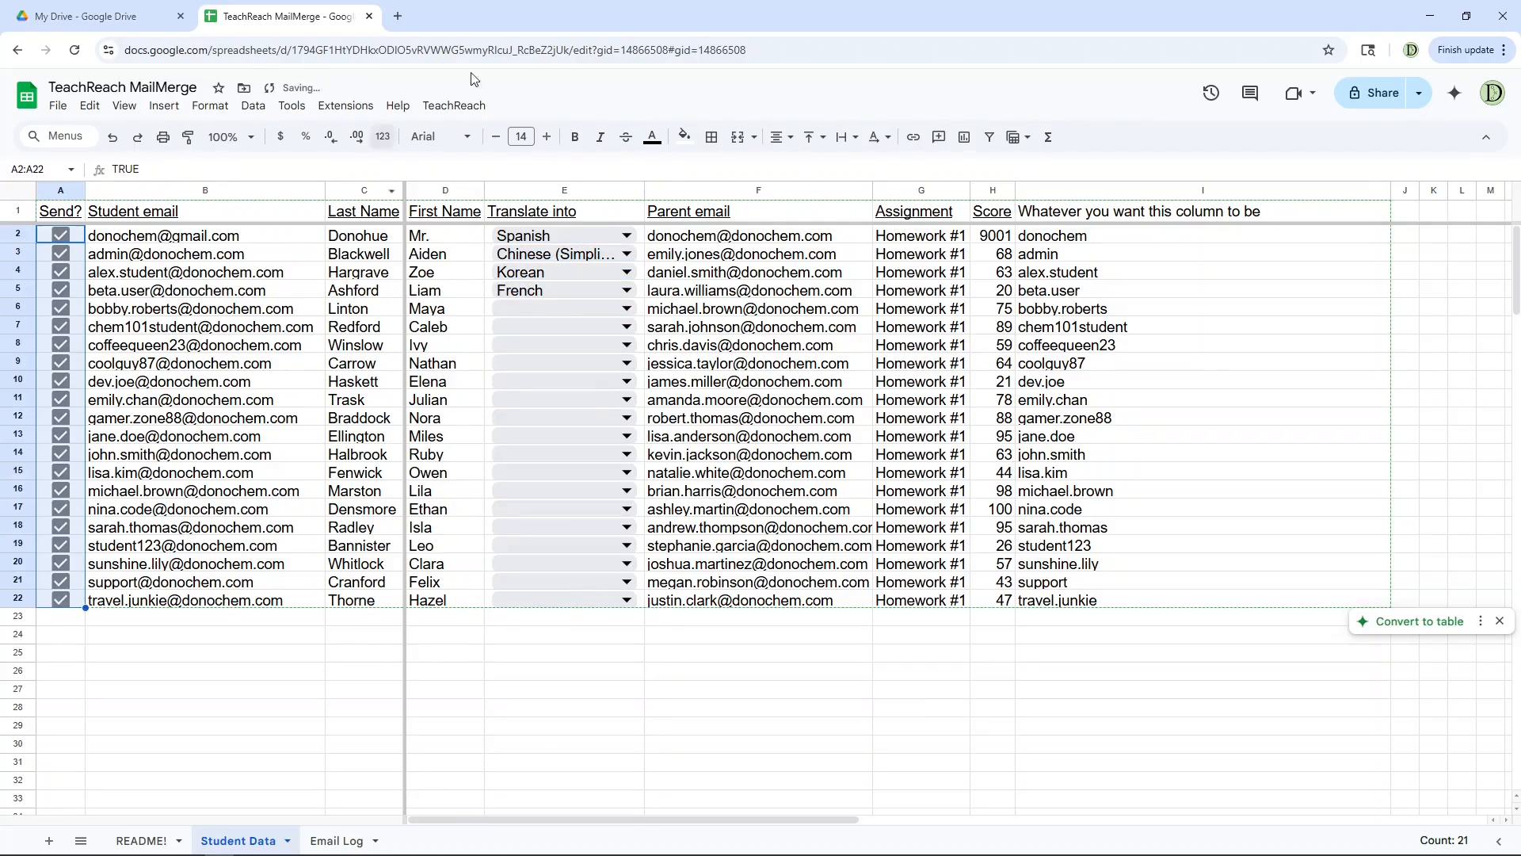
left_click(455, 105)
left_click(495, 160)
scroll(622, 472, "down", 20)
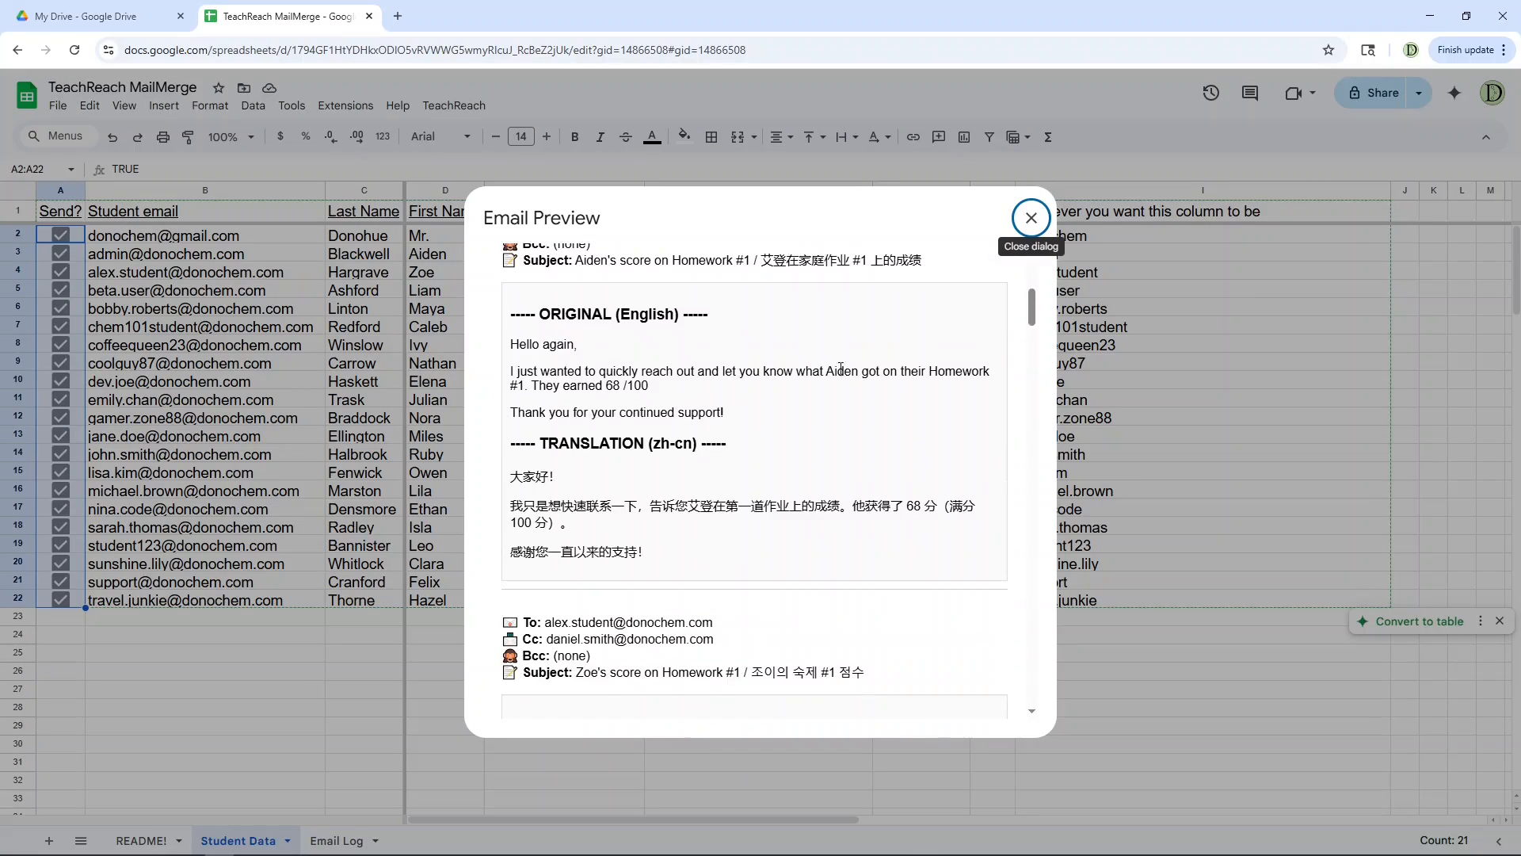
scroll(622, 472, "down", 5)
- Send the previewed emails to all selected recipients and dismiss the resulting confirmation
left_click(594, 706)
key("Return")
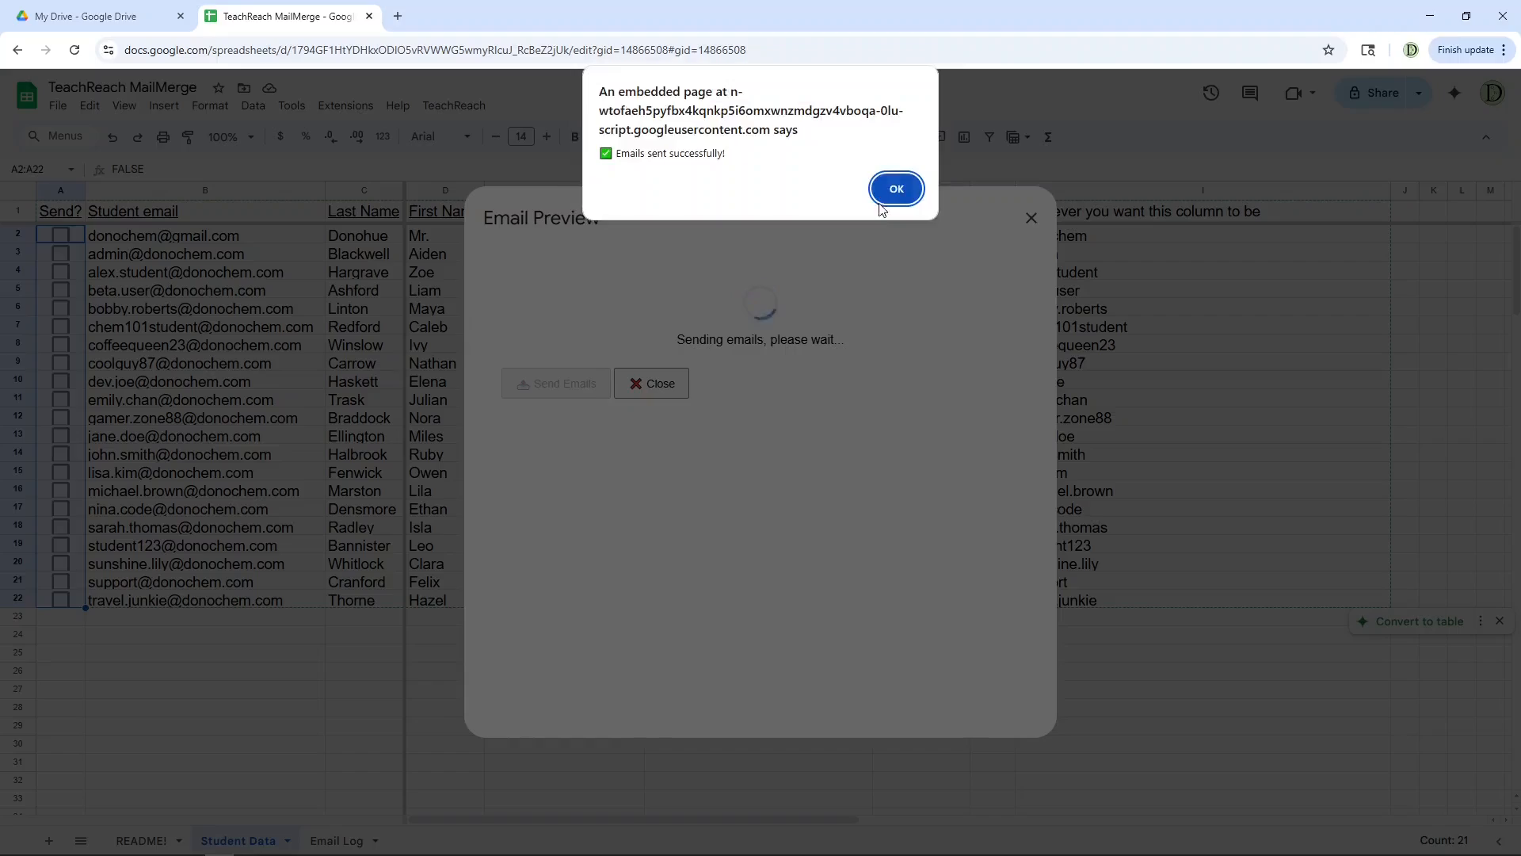
left_click(890, 190)
- Open the Email Log sheet and examine the entries logged for the sent emails, down to row 22
left_click(339, 833)
left_click(463, 271)
scroll(490, 344, "down", 2)
double_click(464, 648)
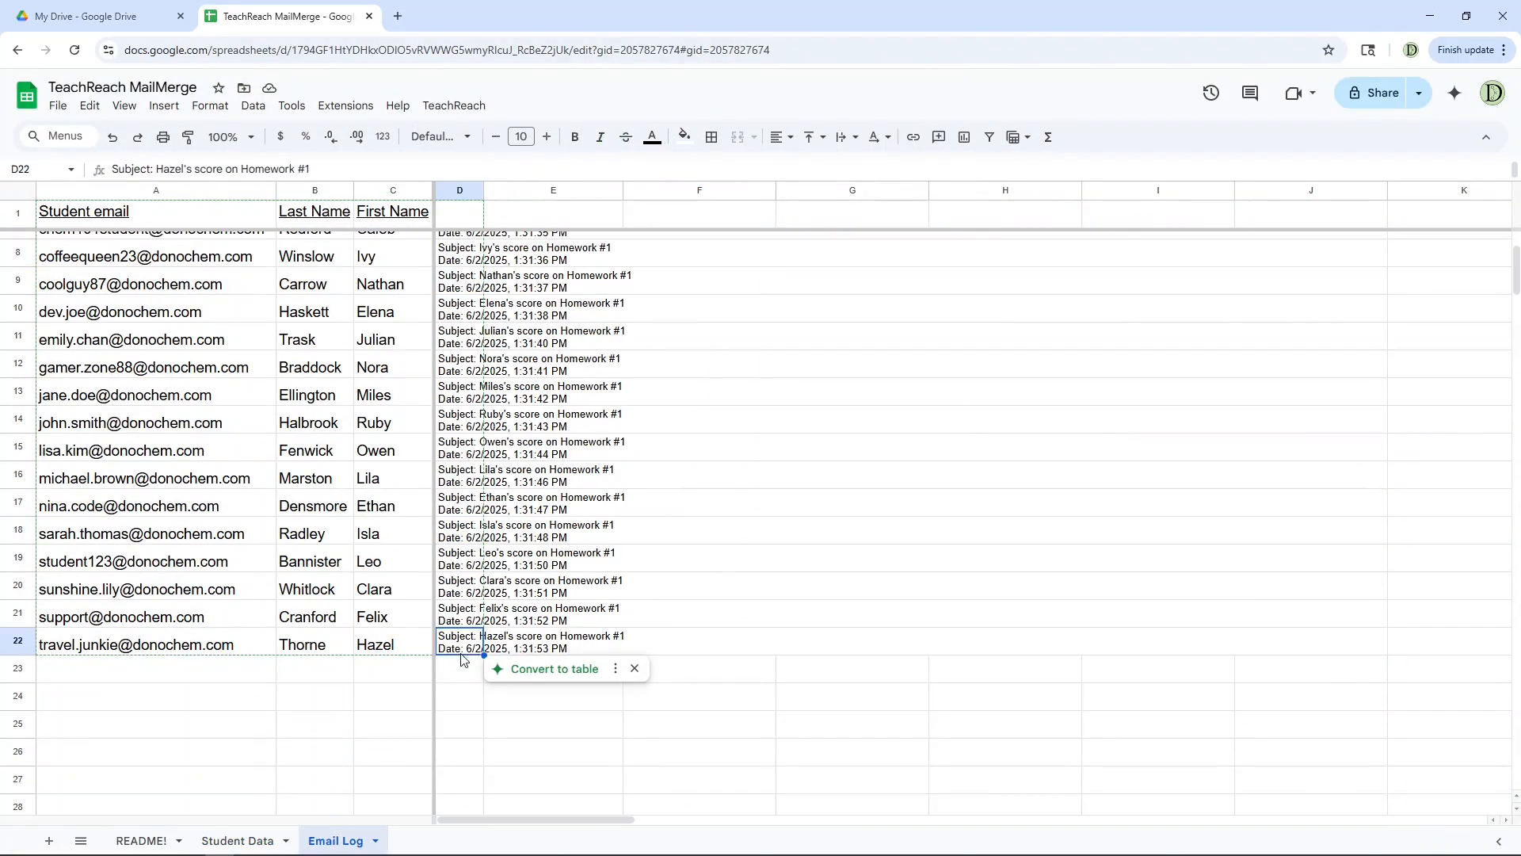
key("Return")
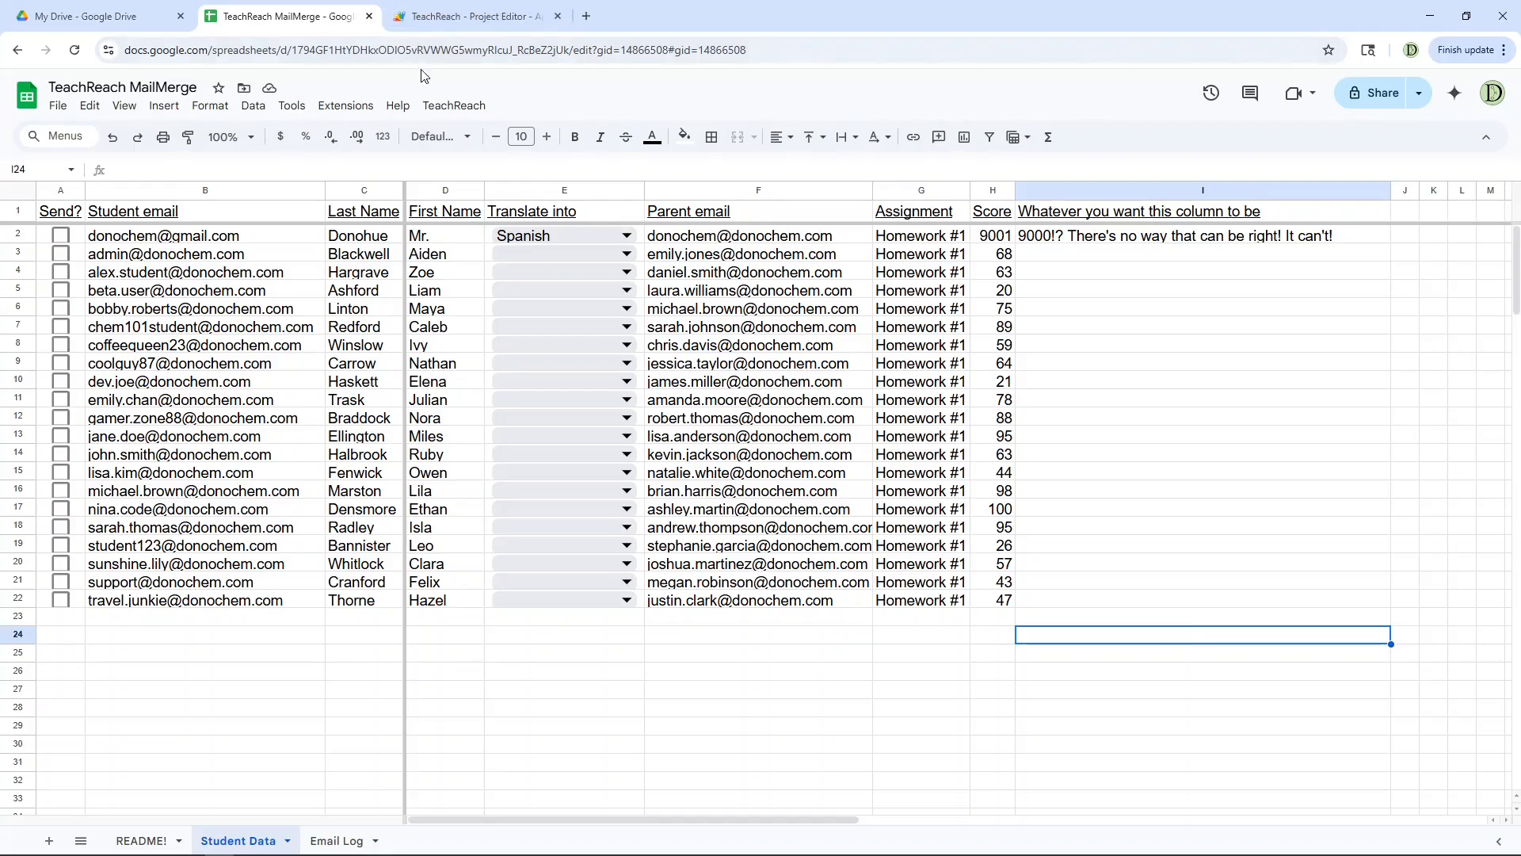
- Open the spreadsheet's link in a new browser tab with the ending of its address replaced by "copy"
key("ctrl+l")
key("ctrl+c")
key("ctrl+t")
key("ctrl+v")
left_click_drag(619, 49, 970, 55)
type("copy")
key("Return")
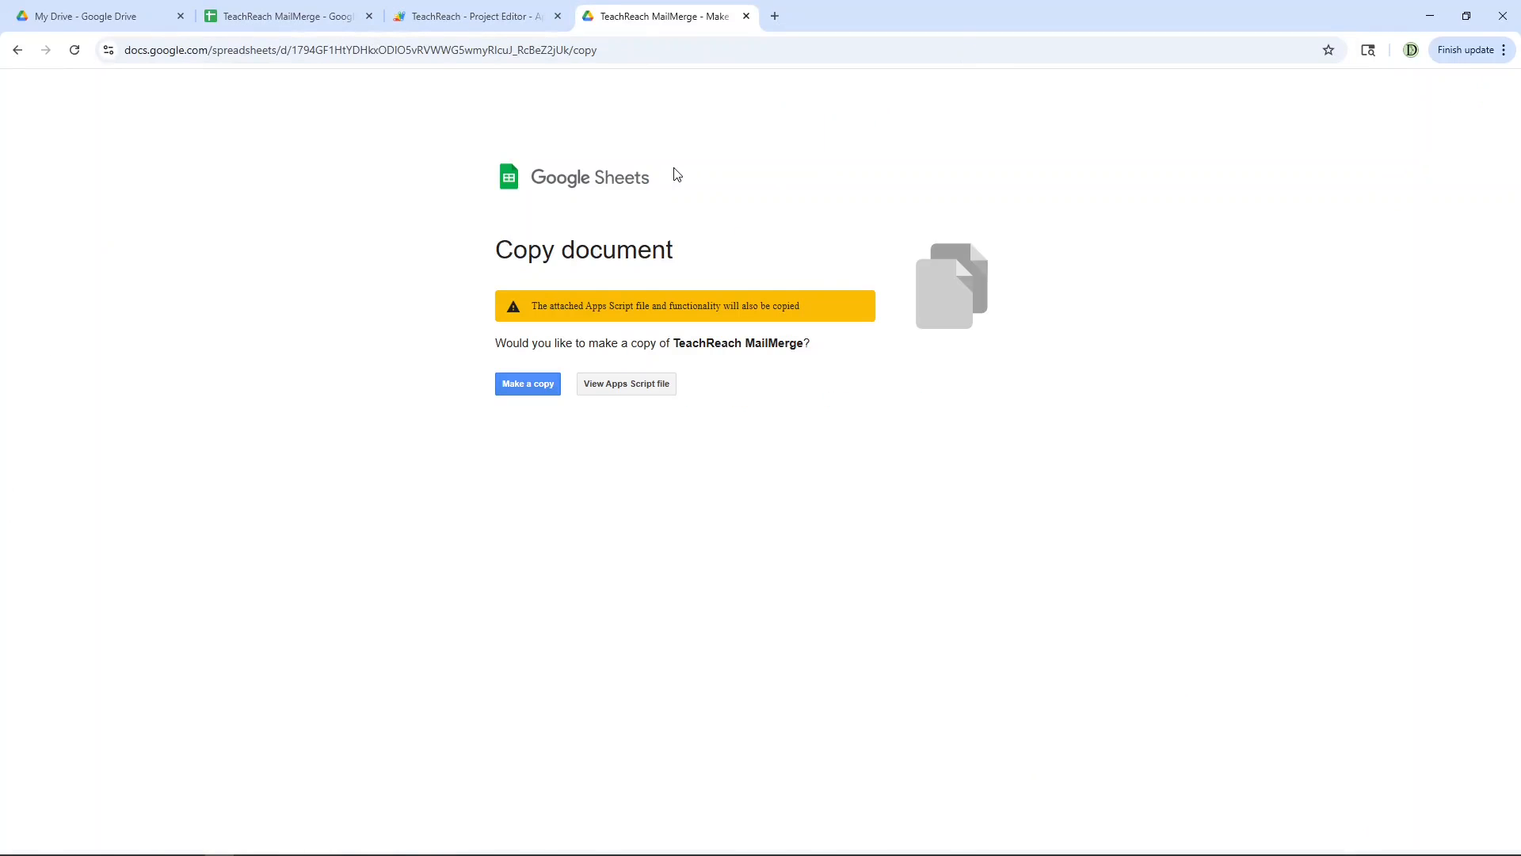
- Open the attached Apps Script file in its own tab and make a copy of TeachReach MailMerge
left_click(616, 383)
left_click(662, 28)
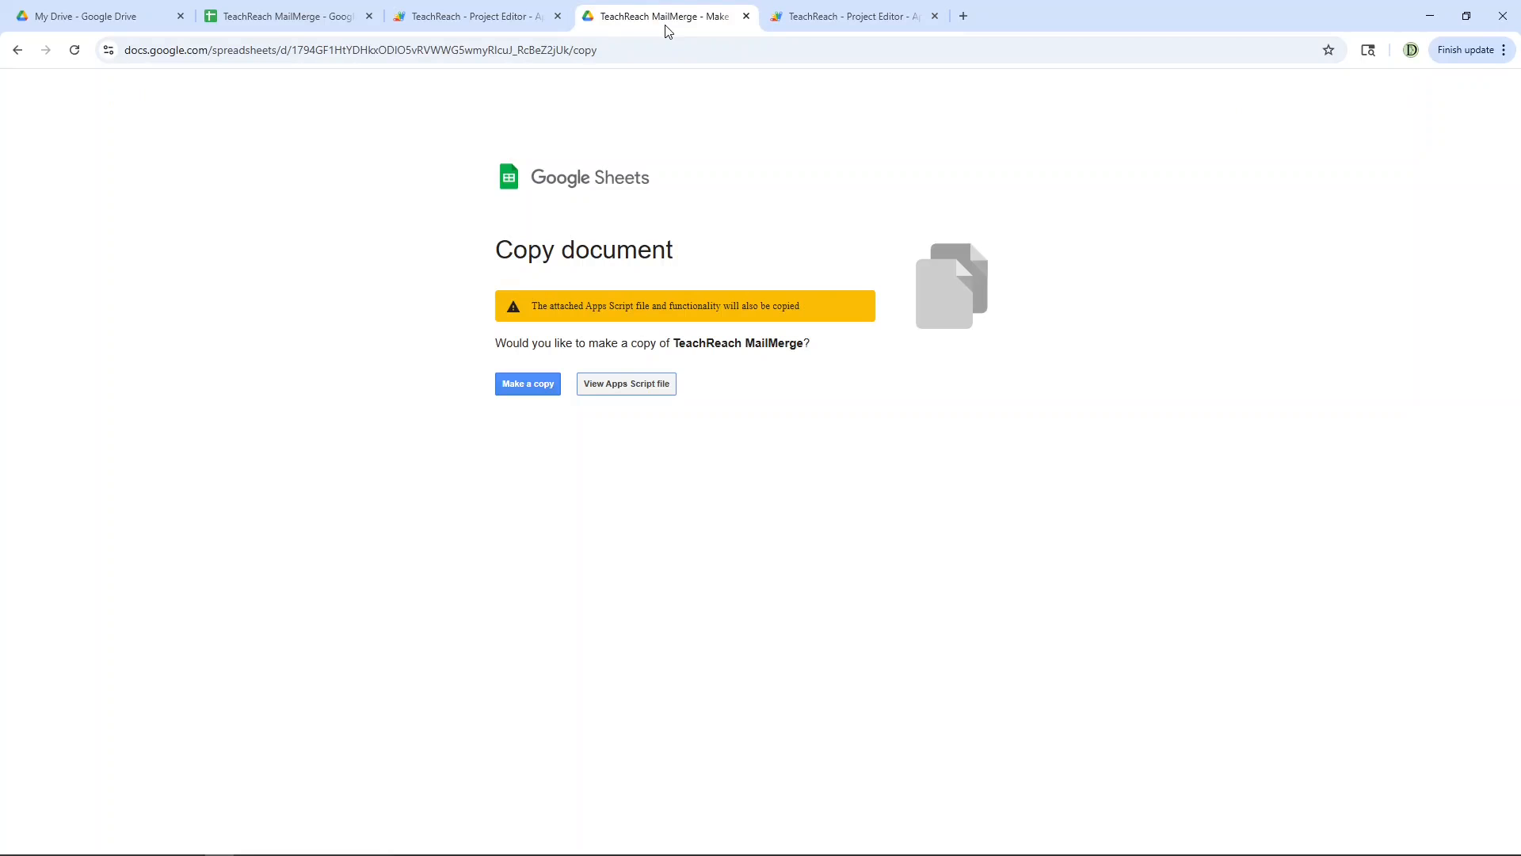
left_click(557, 16)
left_click(536, 385)
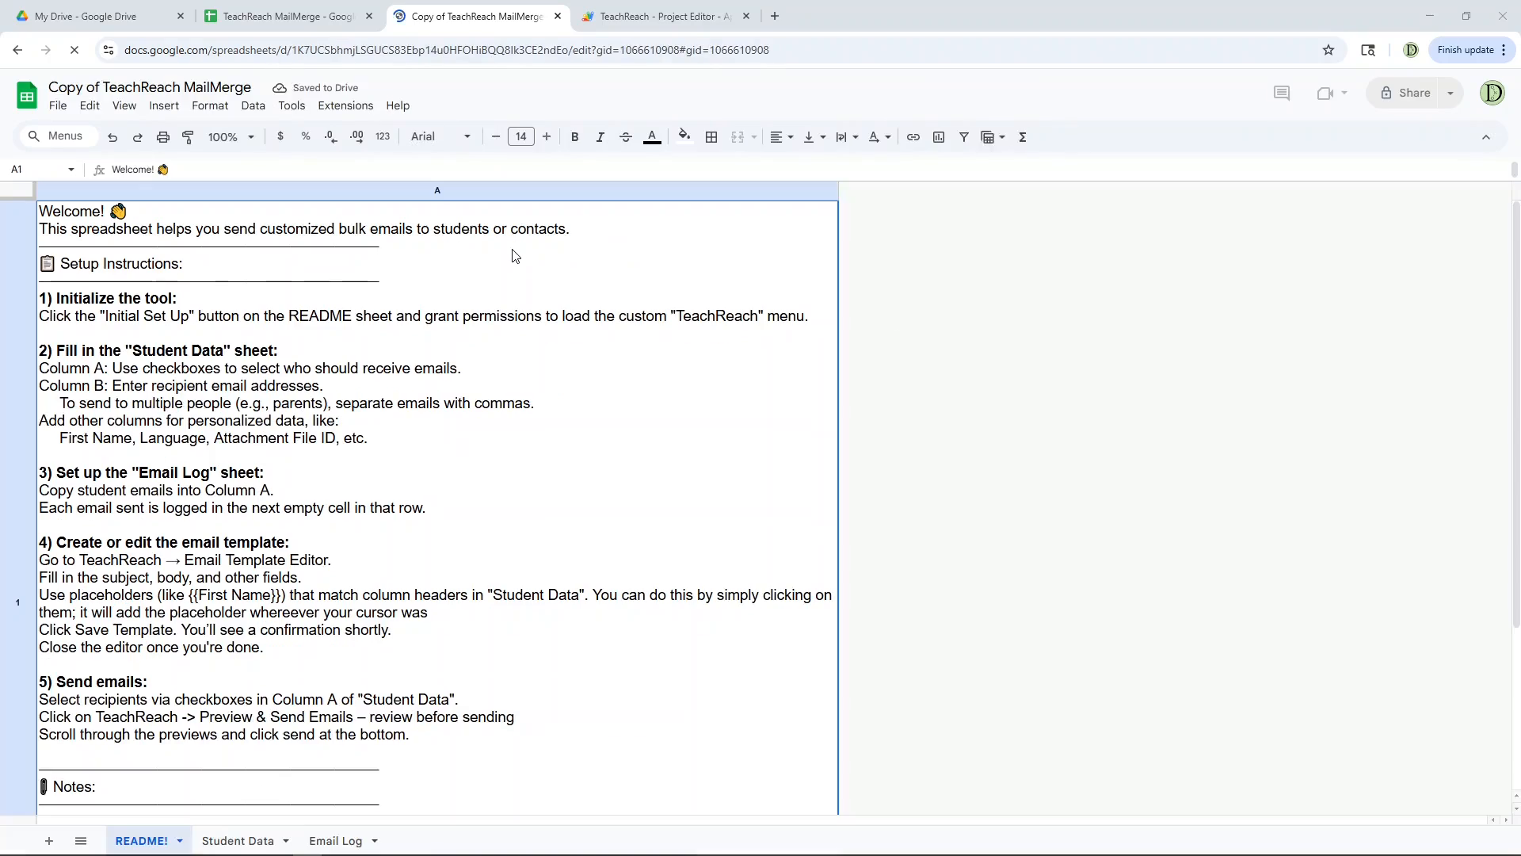
left_click(681, 16)
left_click(475, 16)
left_click(346, 106)
left_click(662, 16)
left_click(491, 15)
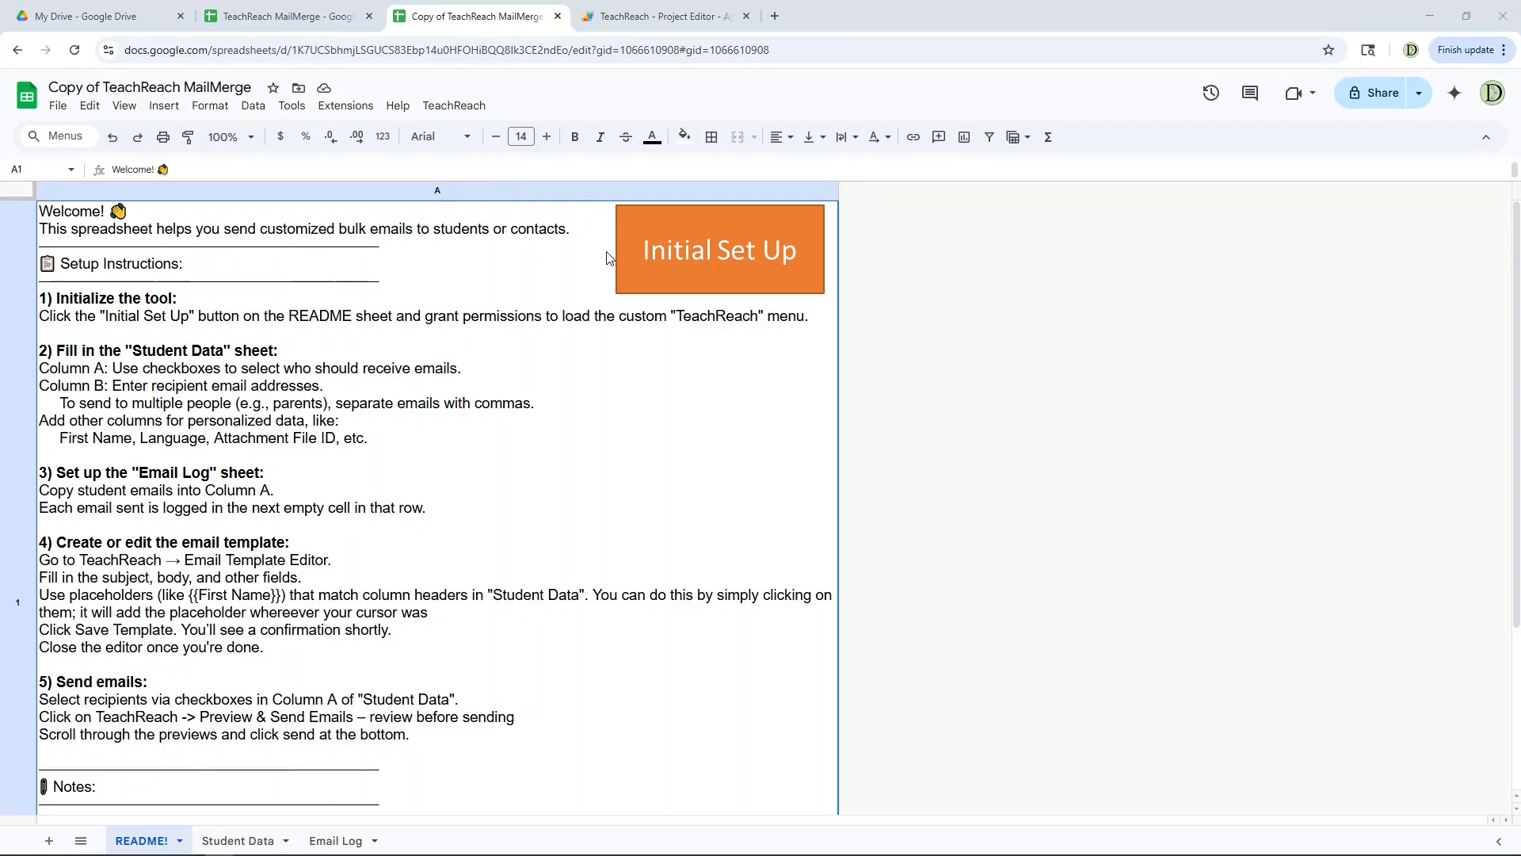
- Run Initial Set Up in the copied spreadsheet and authorize the unverified TeachReach script with the Google account
left_click(674, 255)
left_click(898, 498)
left_click(1149, 428)
left_click(1038, 481)
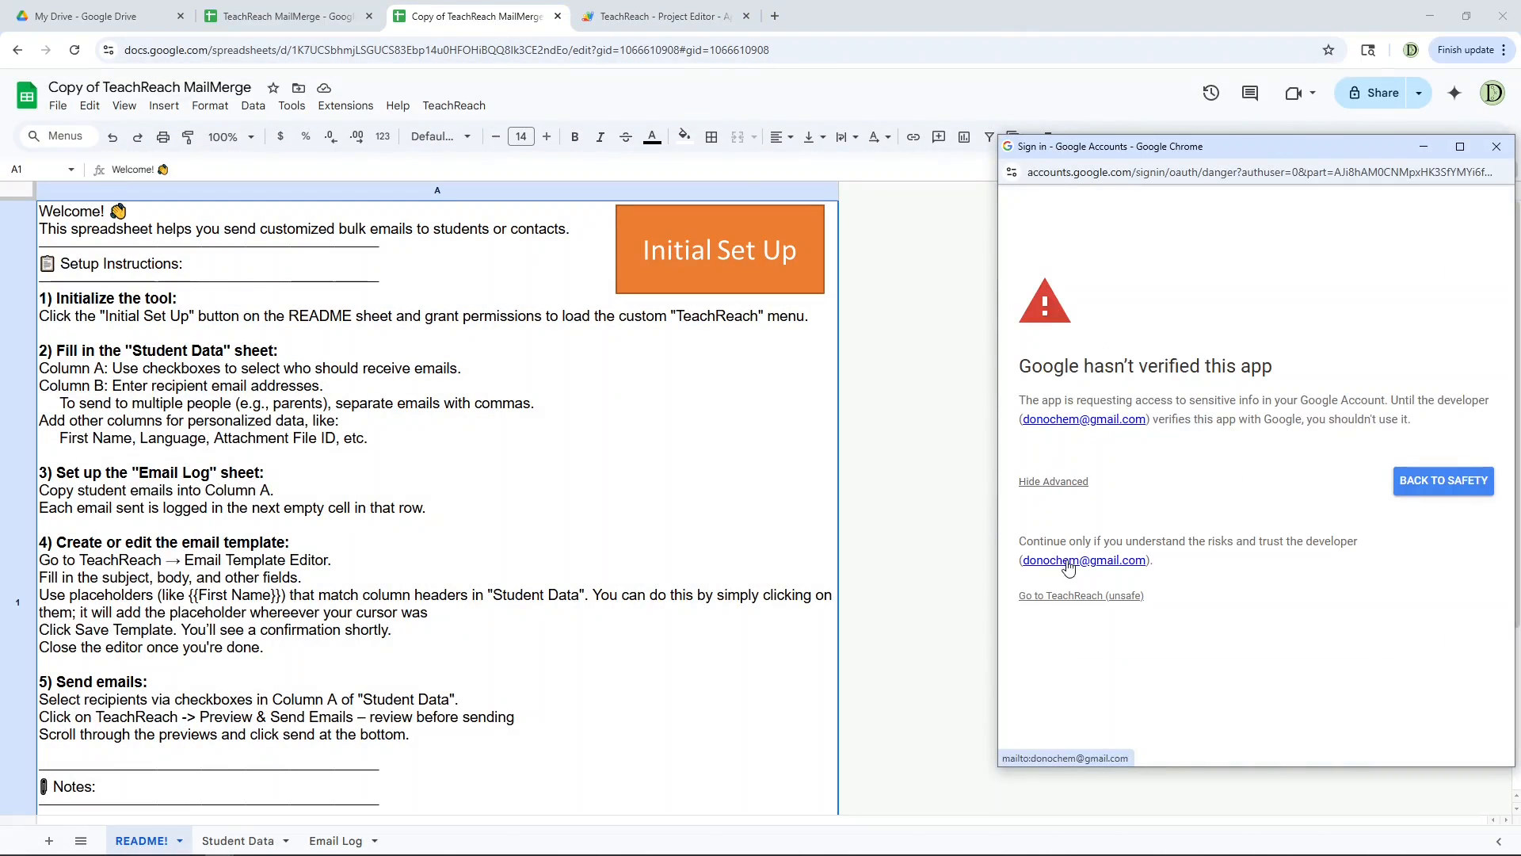
left_click(1070, 596)
scroll(1268, 555, "down", 5)
left_click(1336, 644)
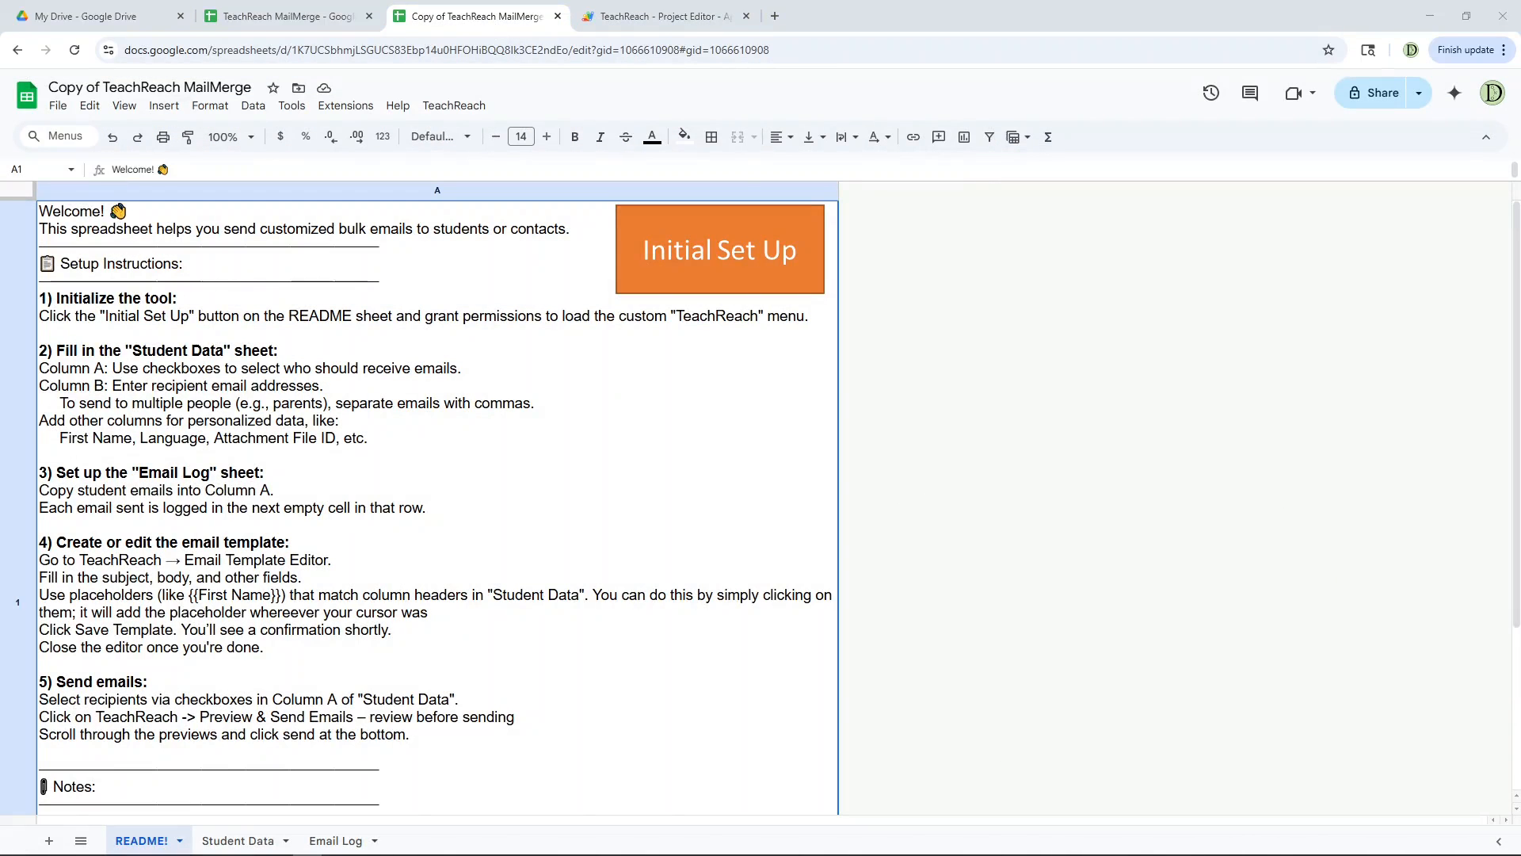
- Open the Student Data sheet and set the Translate into language in row 3 to Afrikaans
left_click(224, 841)
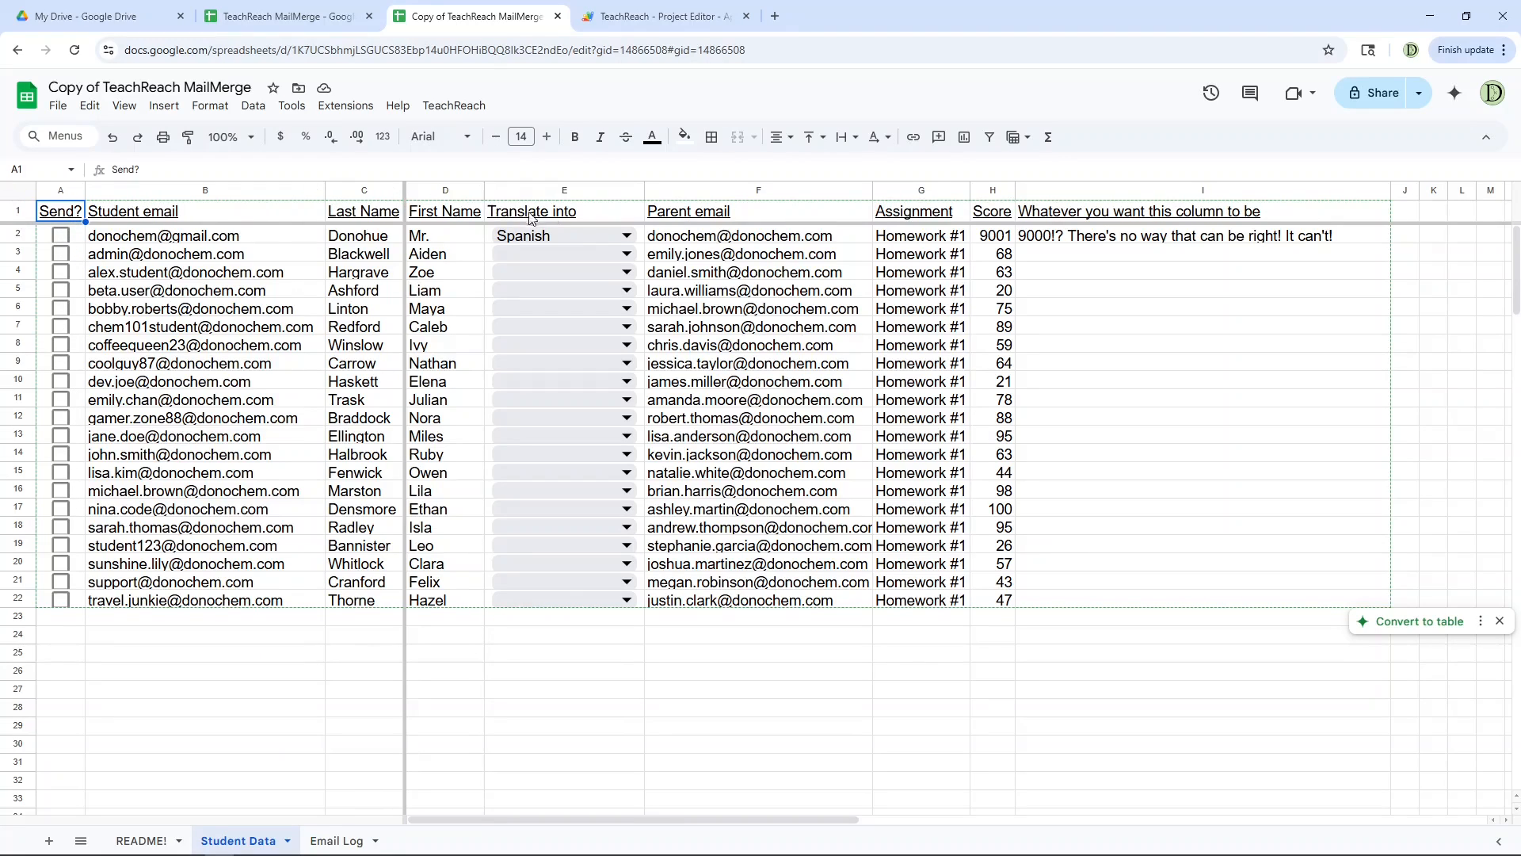
left_click(565, 218)
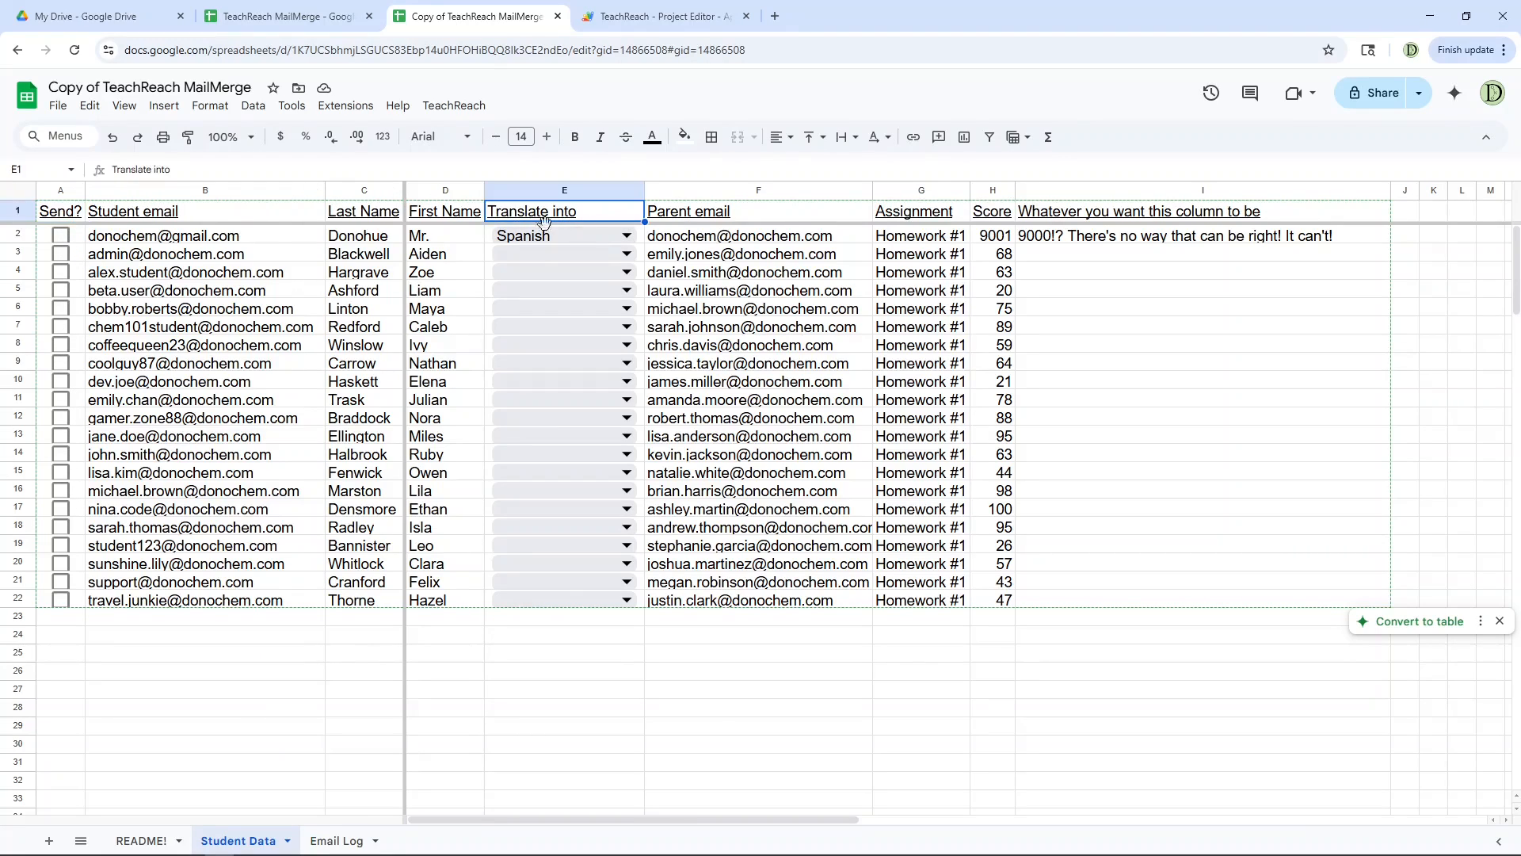
left_click(557, 260)
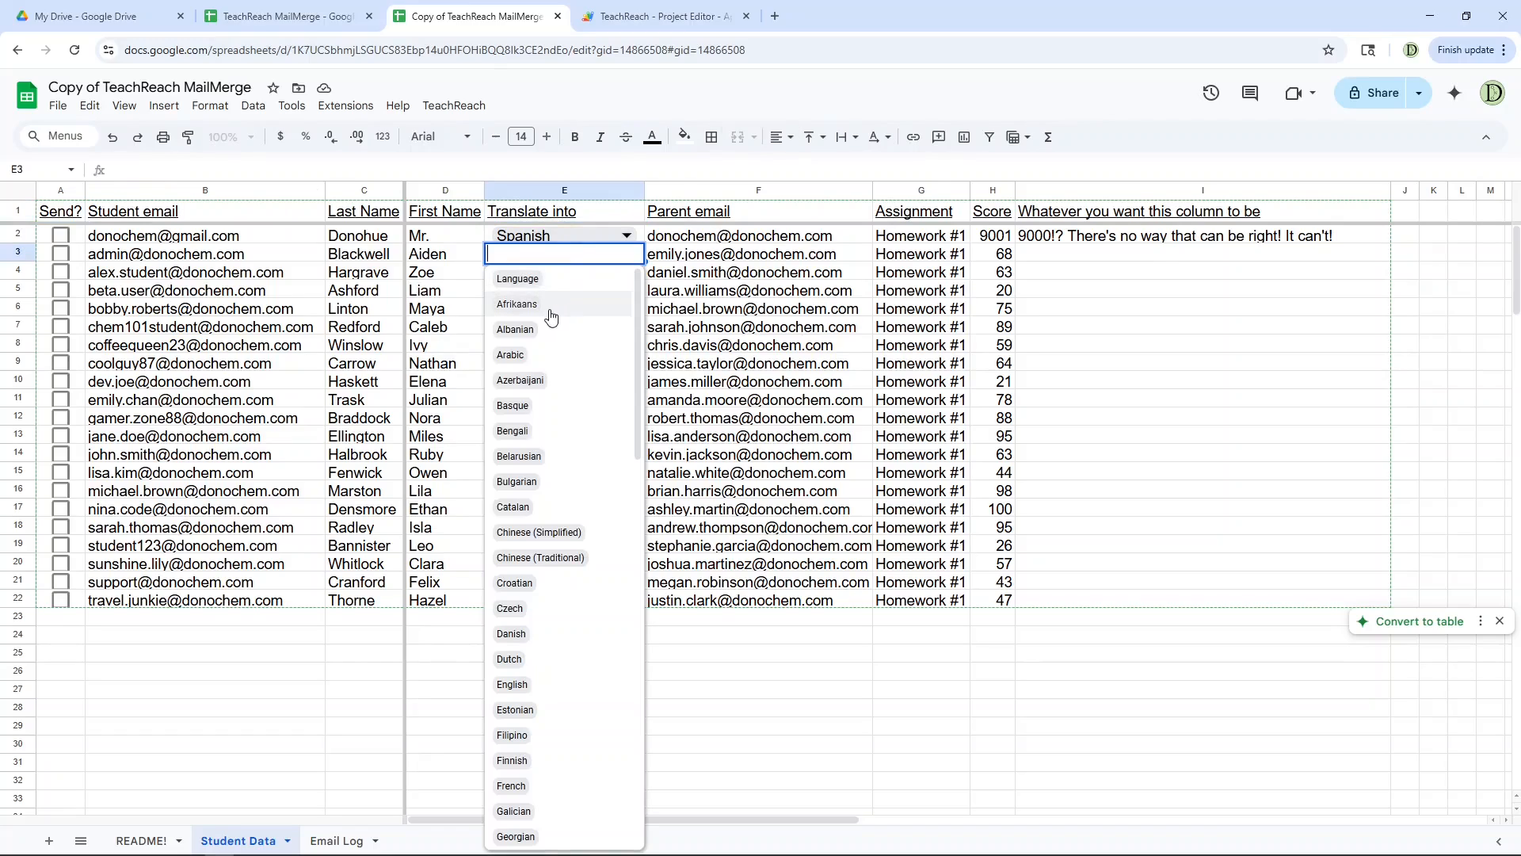
left_click(551, 317)
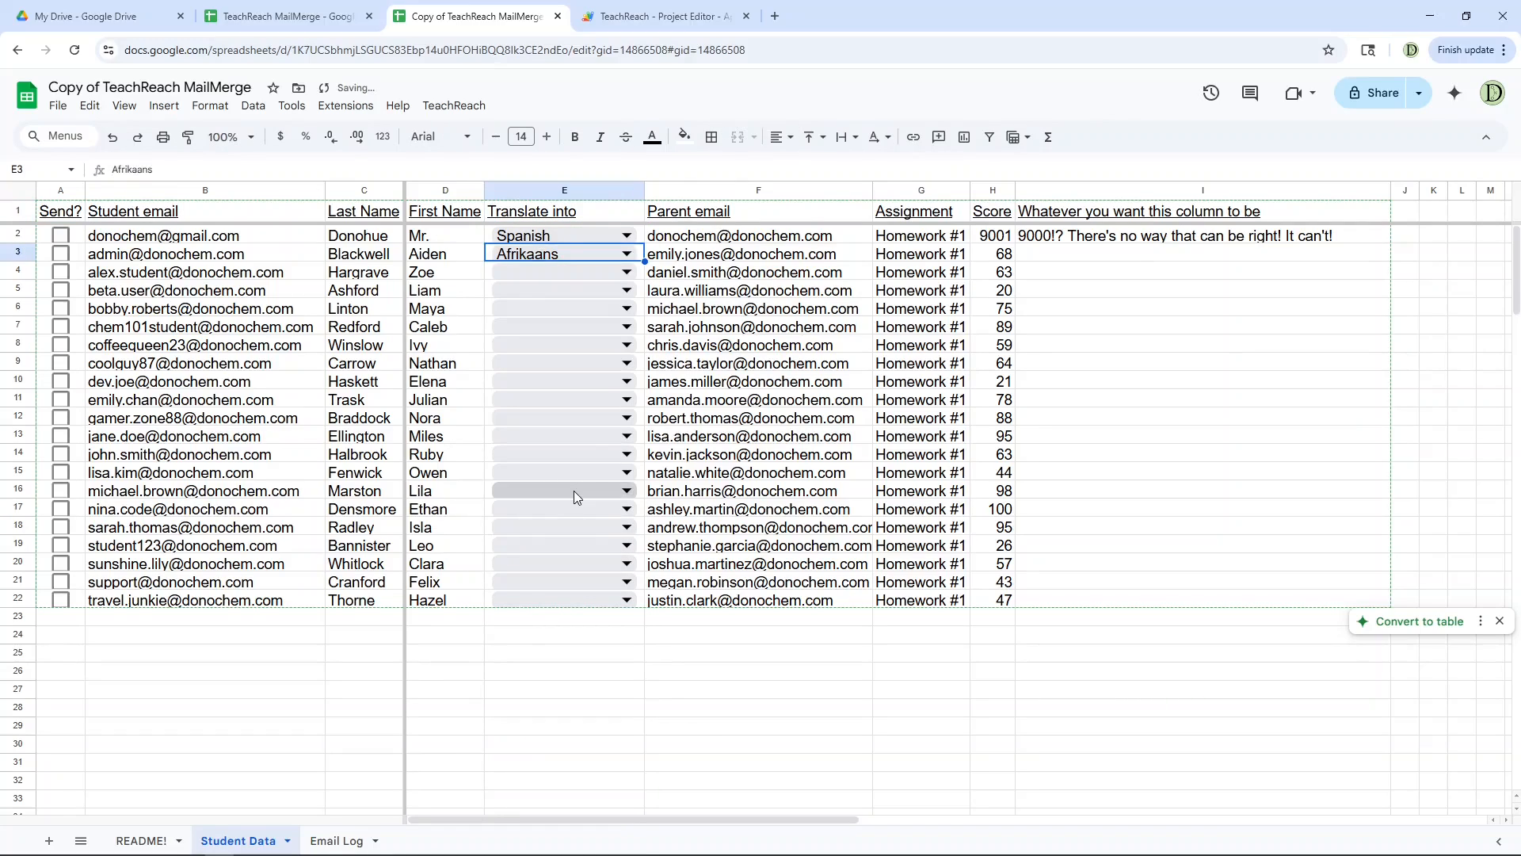
- Set the Translate into language to French in row 4 and Spanish in row 5
left_click(620, 271)
type("French")
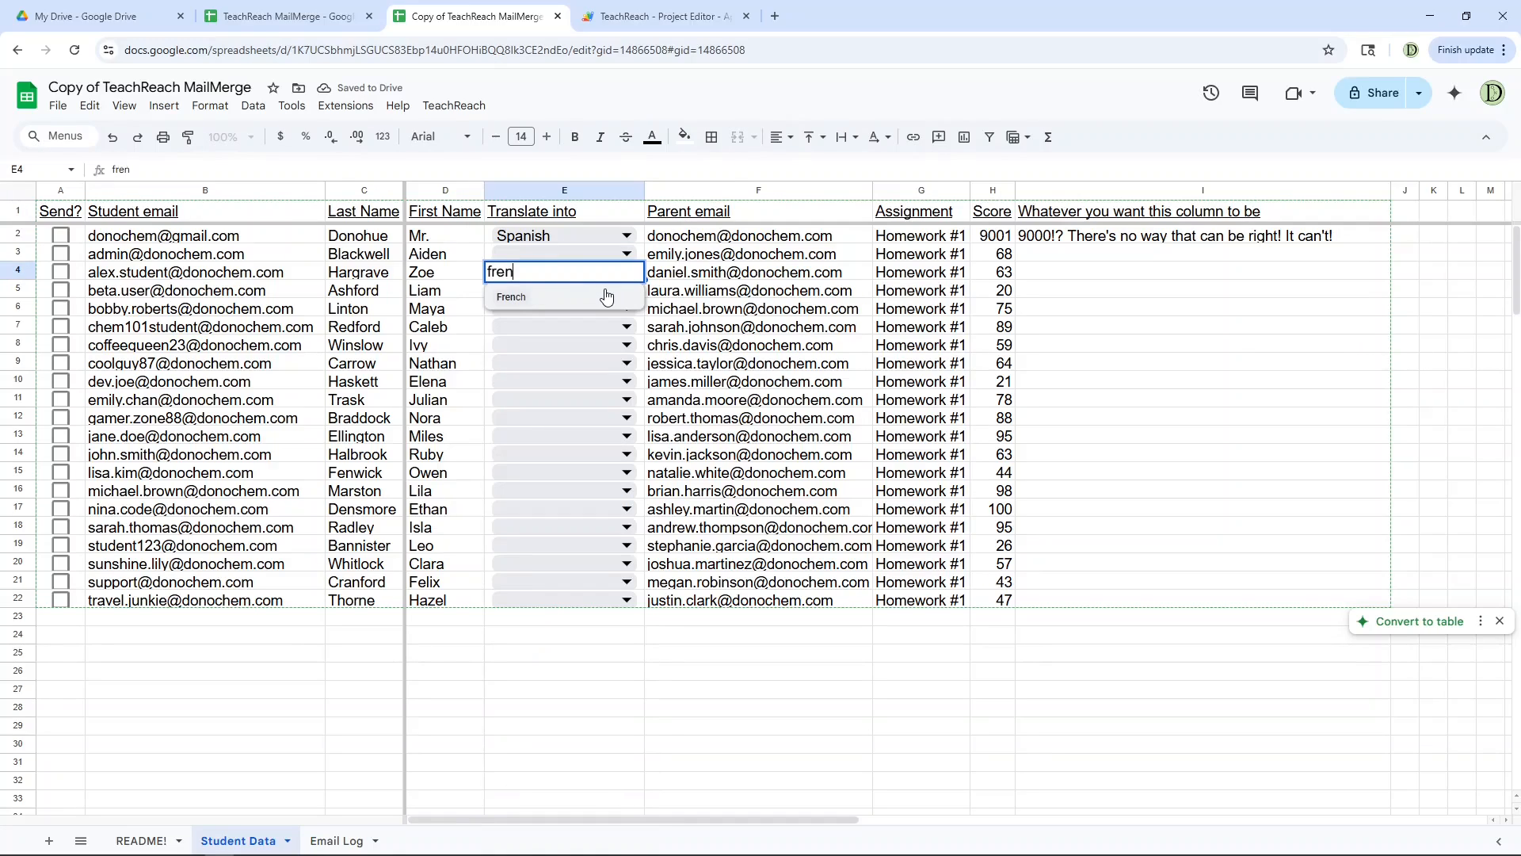
key("Return")
left_click(606, 293)
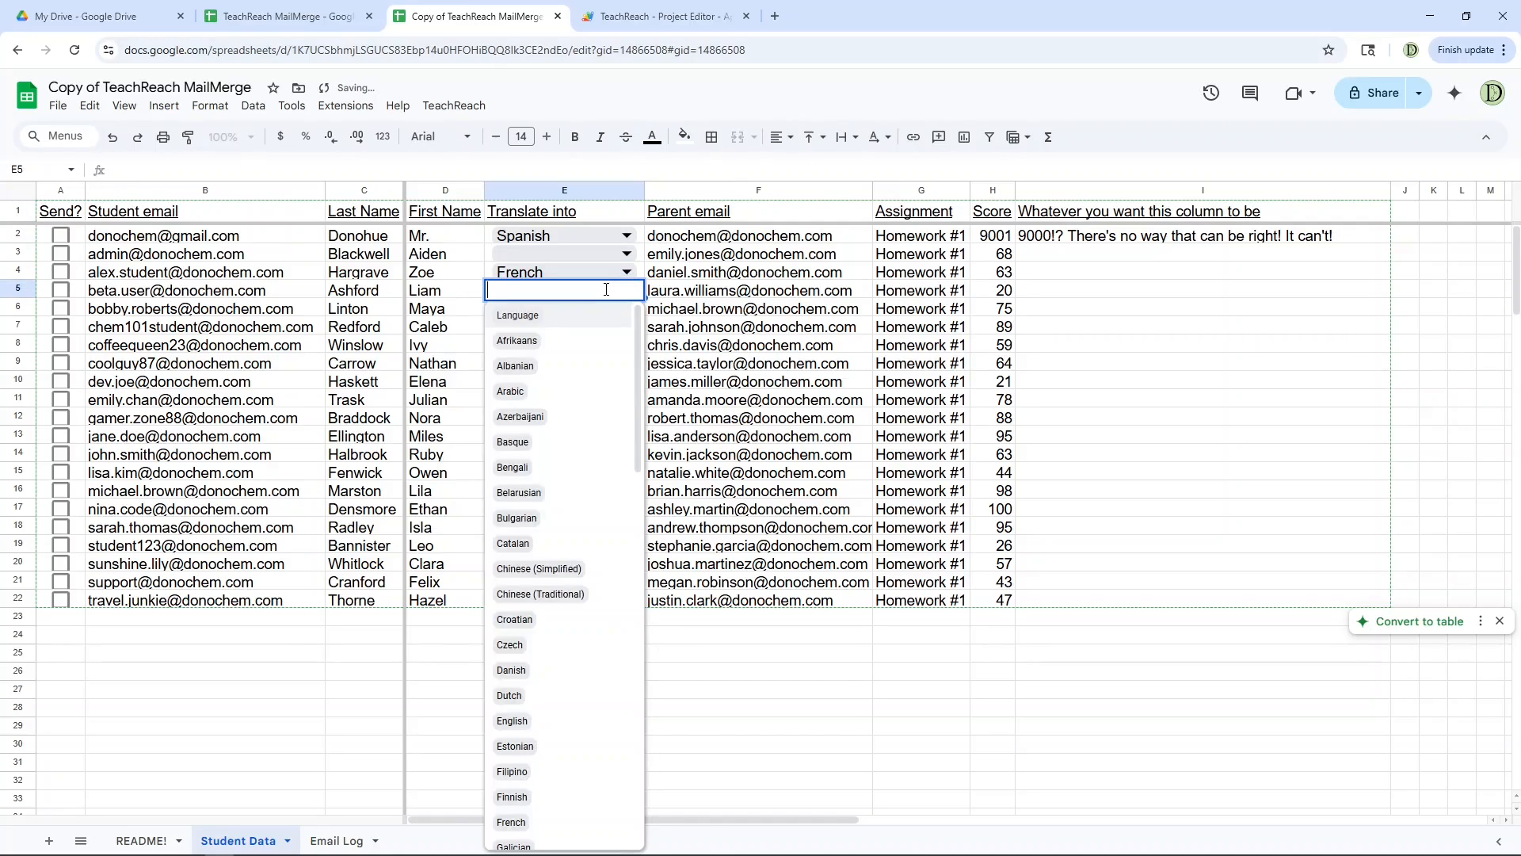
type("span")
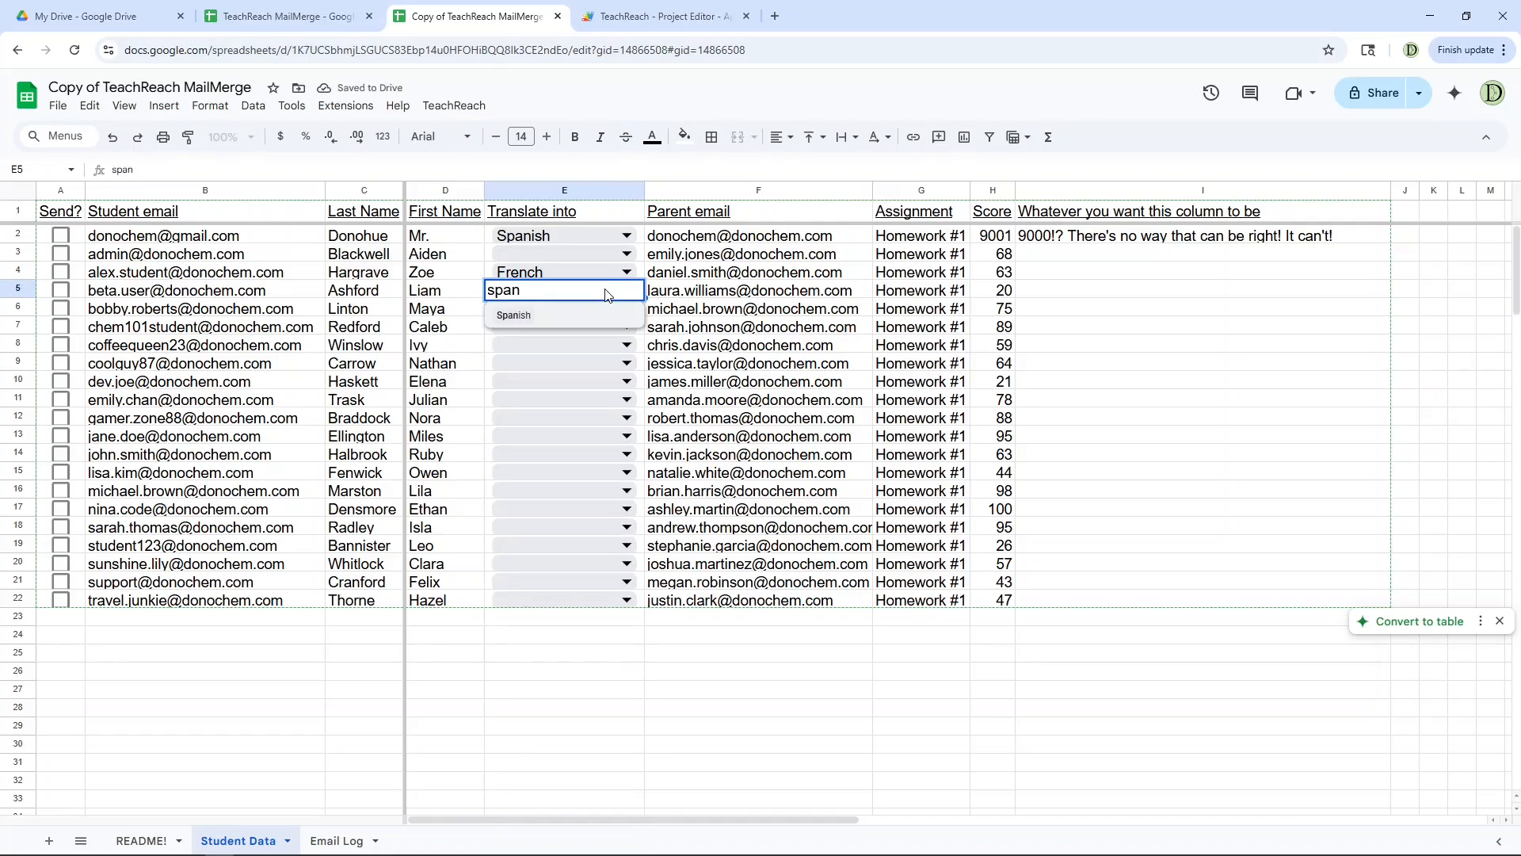
key("Return")
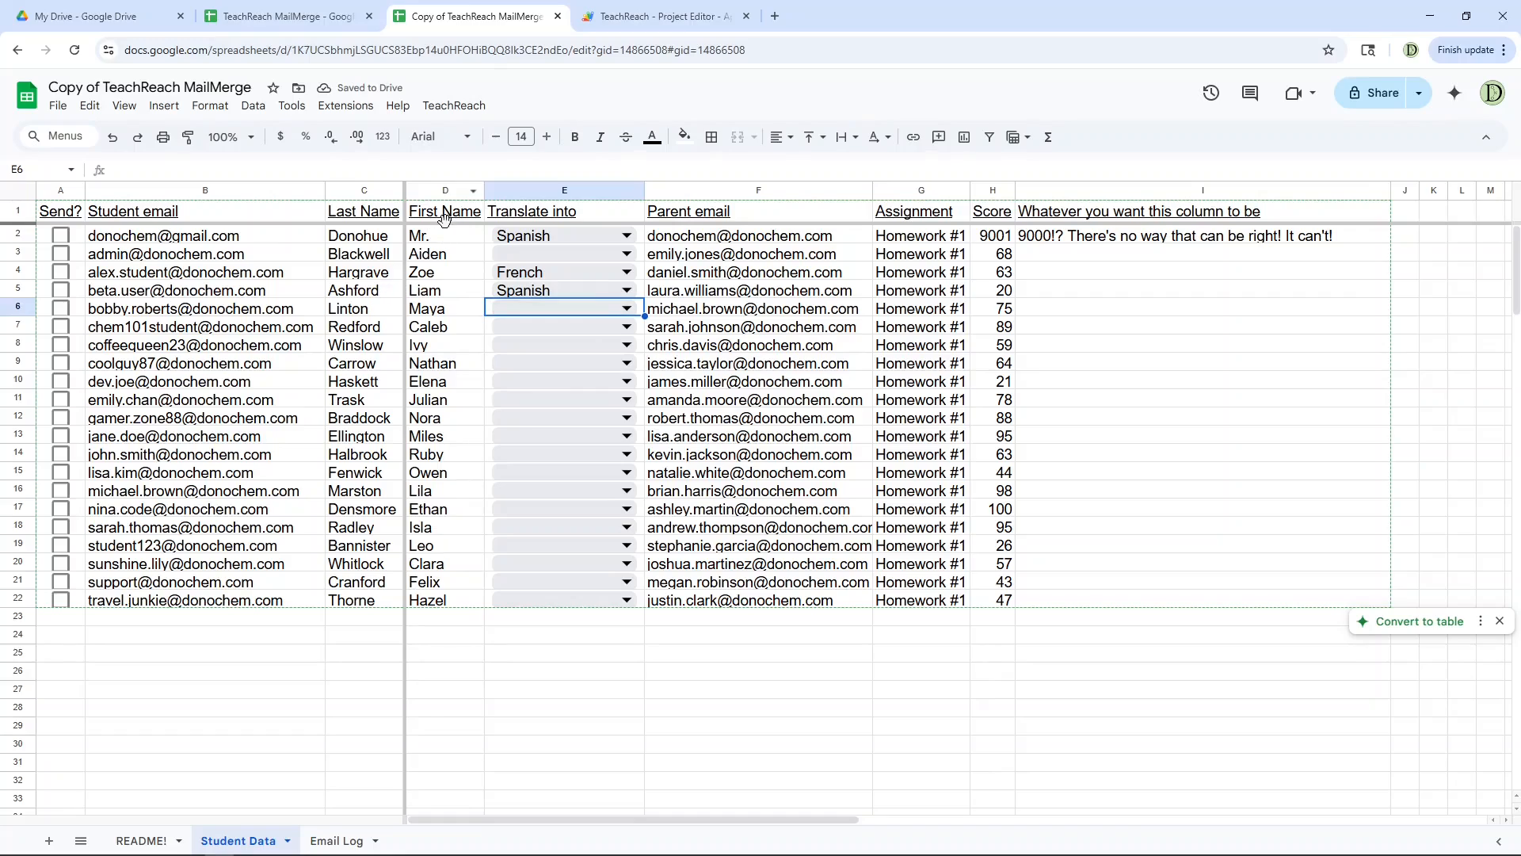
- Review the Translate into header and the Parent email column with its entries in rows 3 to 6
left_click(509, 217)
left_click(713, 215)
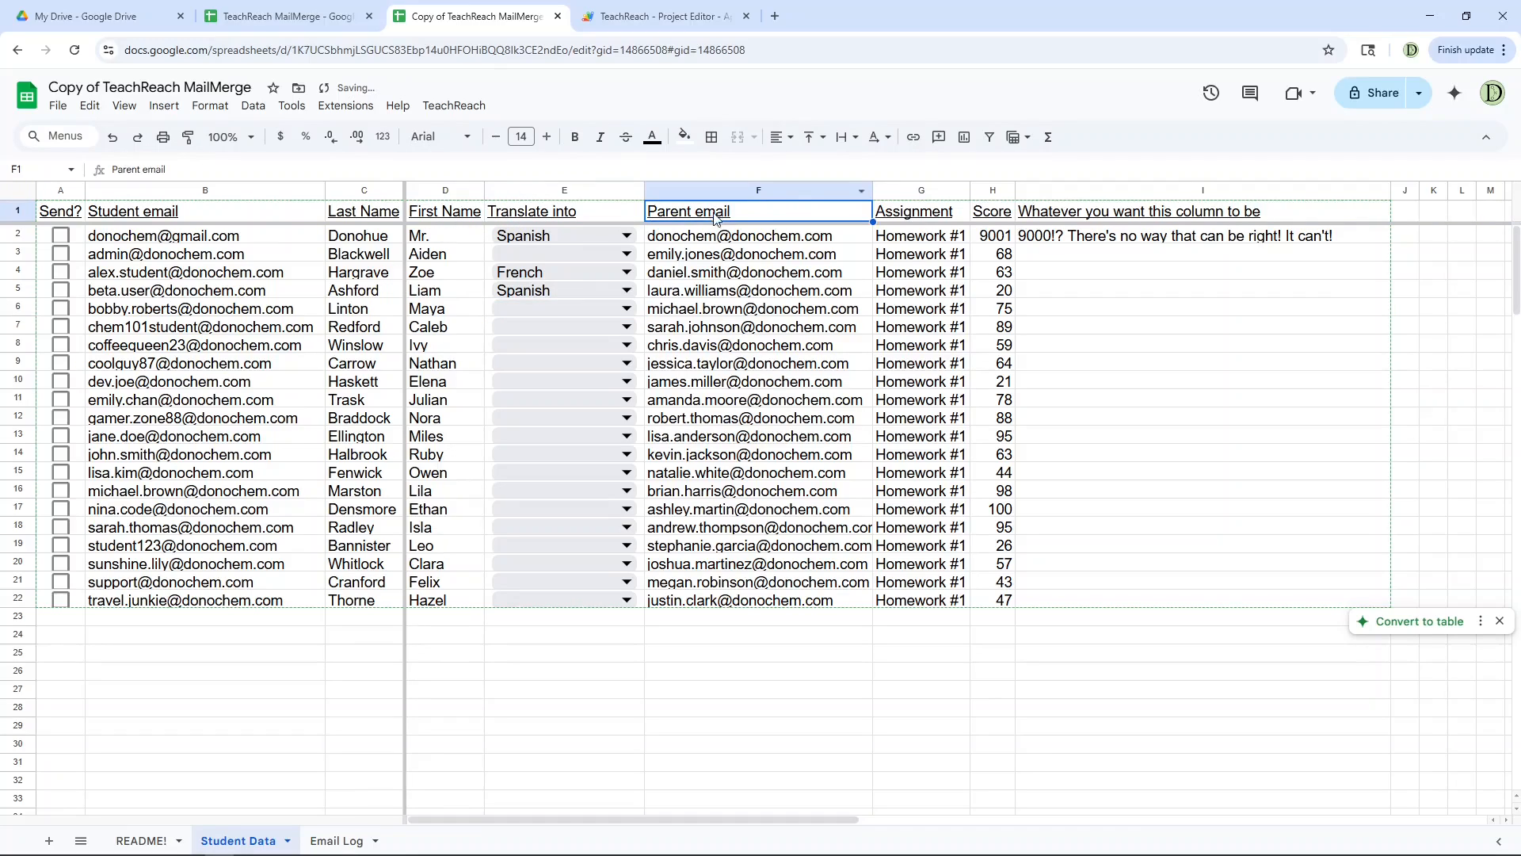
left_click(716, 259)
left_click(717, 273)
left_click(718, 292)
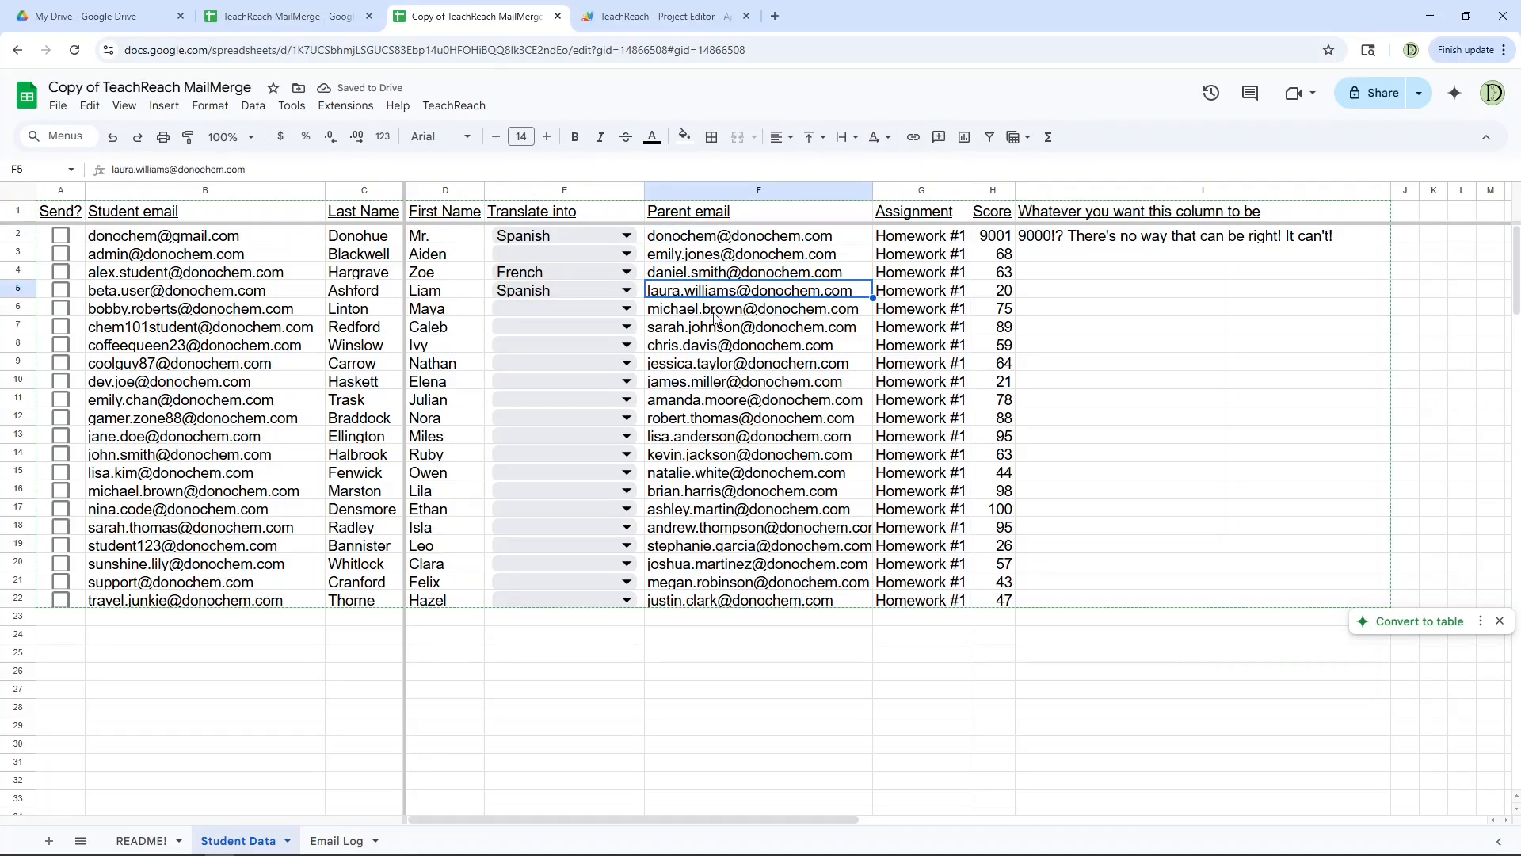
left_click(718, 311)
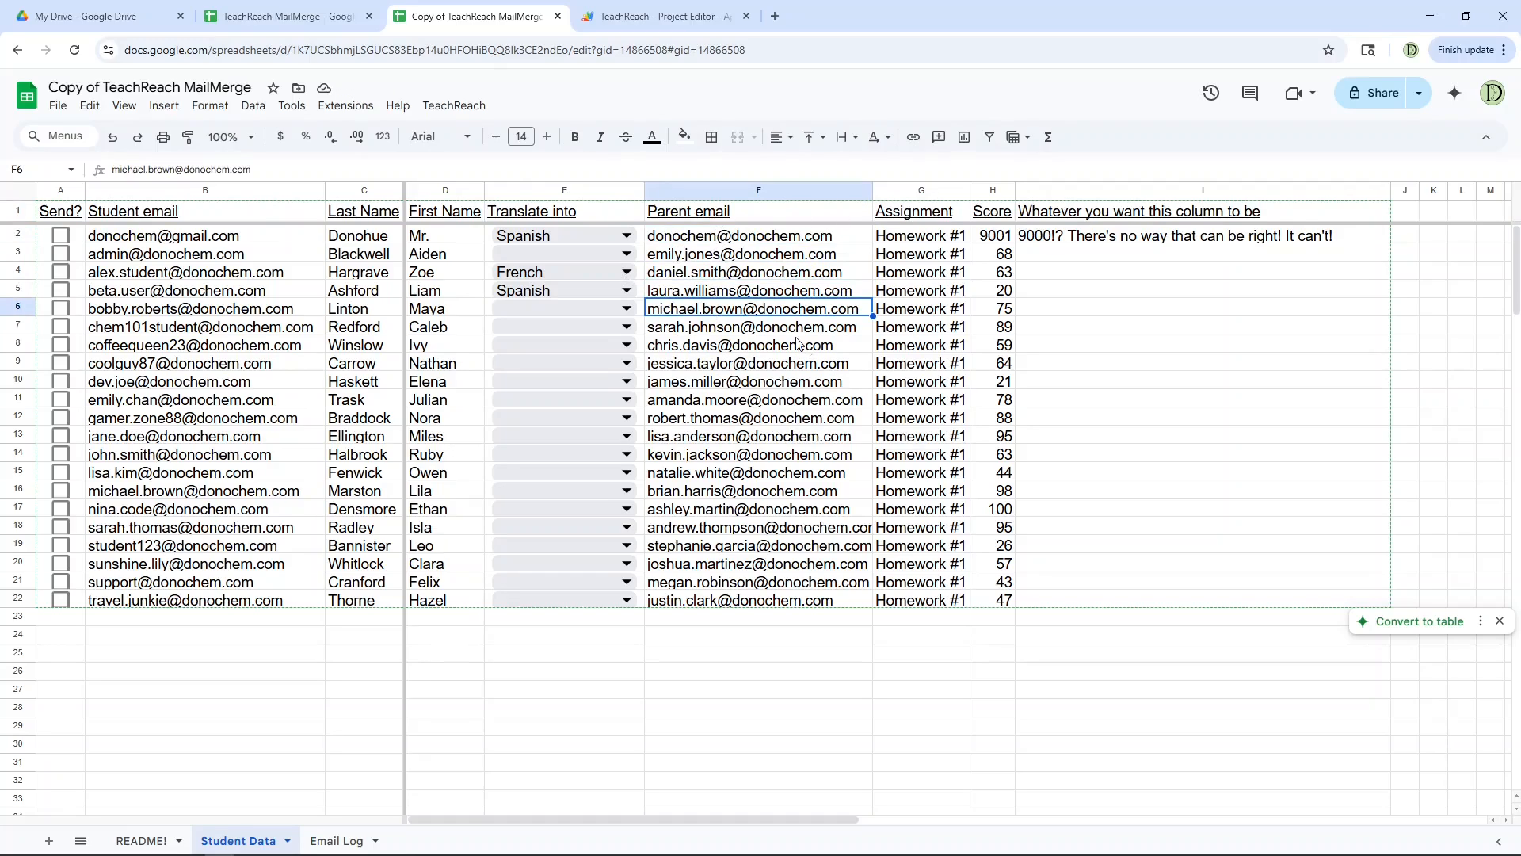
left_click(579, 657)
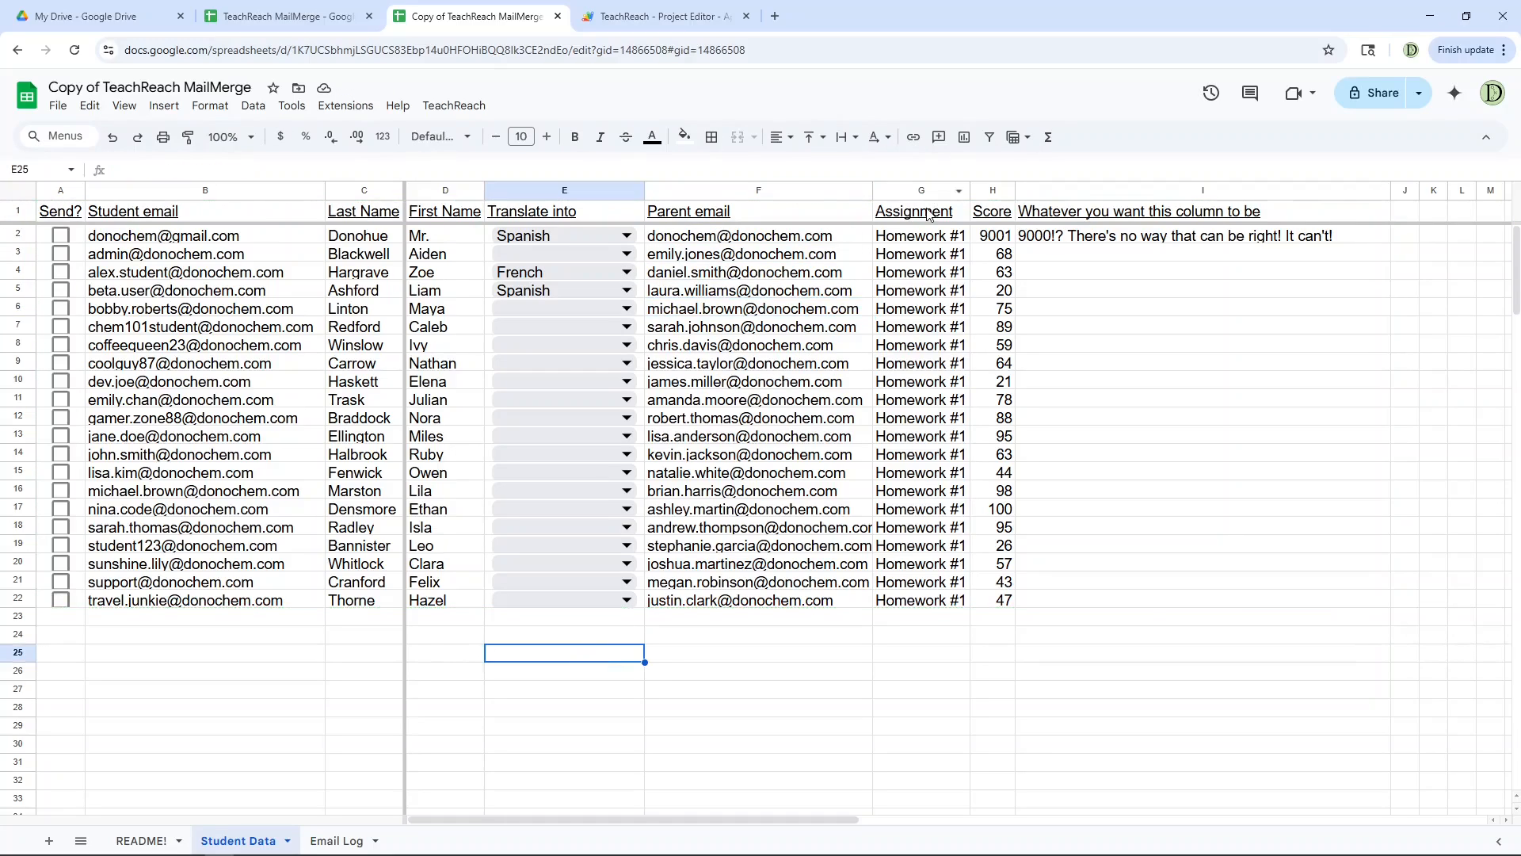
- Review the Assignment, Score and custom text columns, and check the TeachReach options available
left_click(928, 214)
left_click(986, 221)
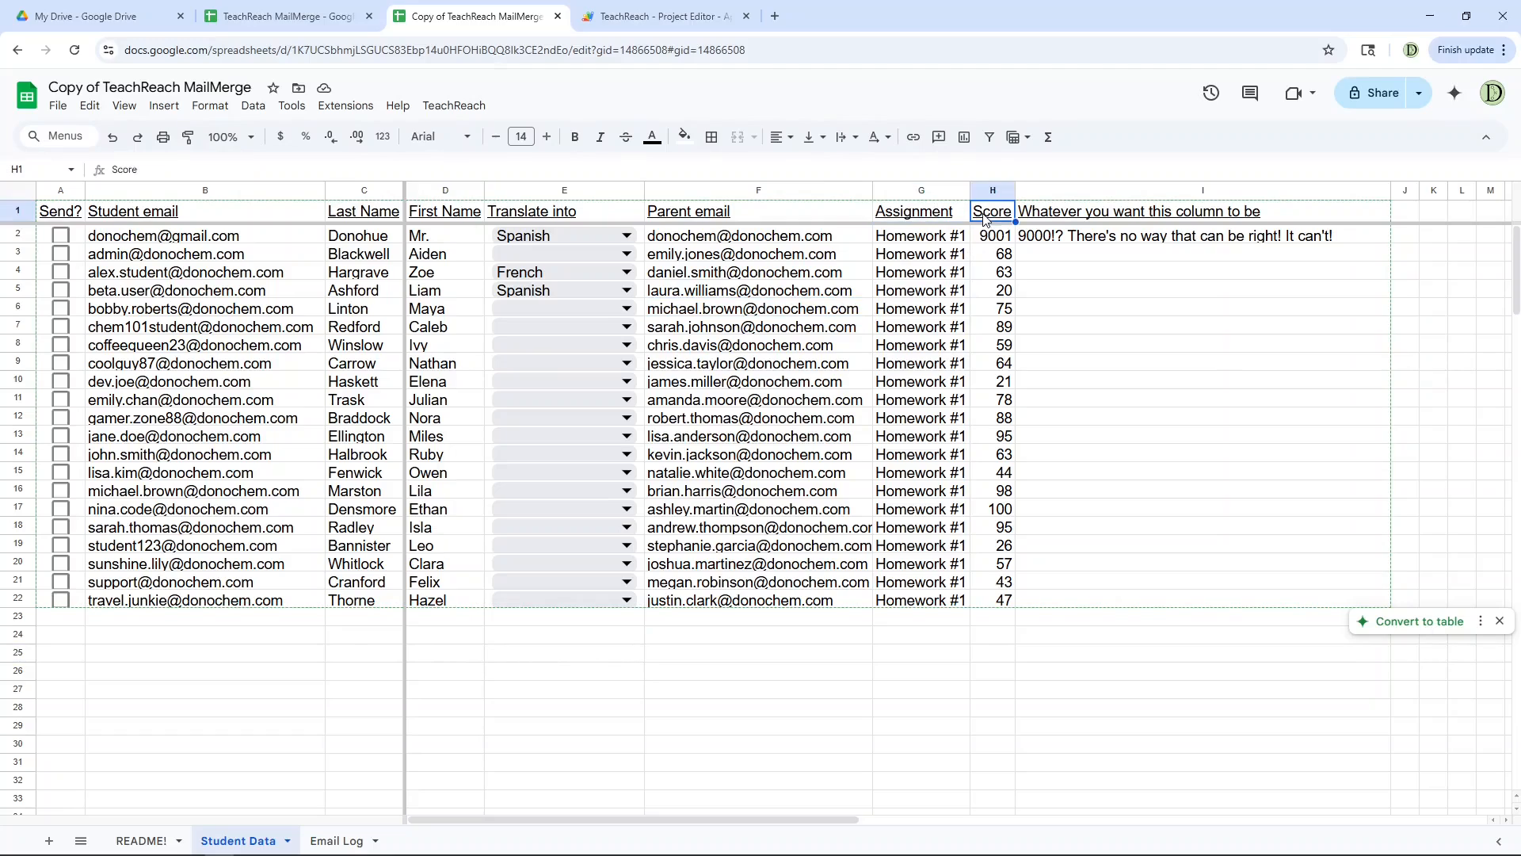
left_click(1067, 244)
key("ctrl+b")
key("ctrl+b")
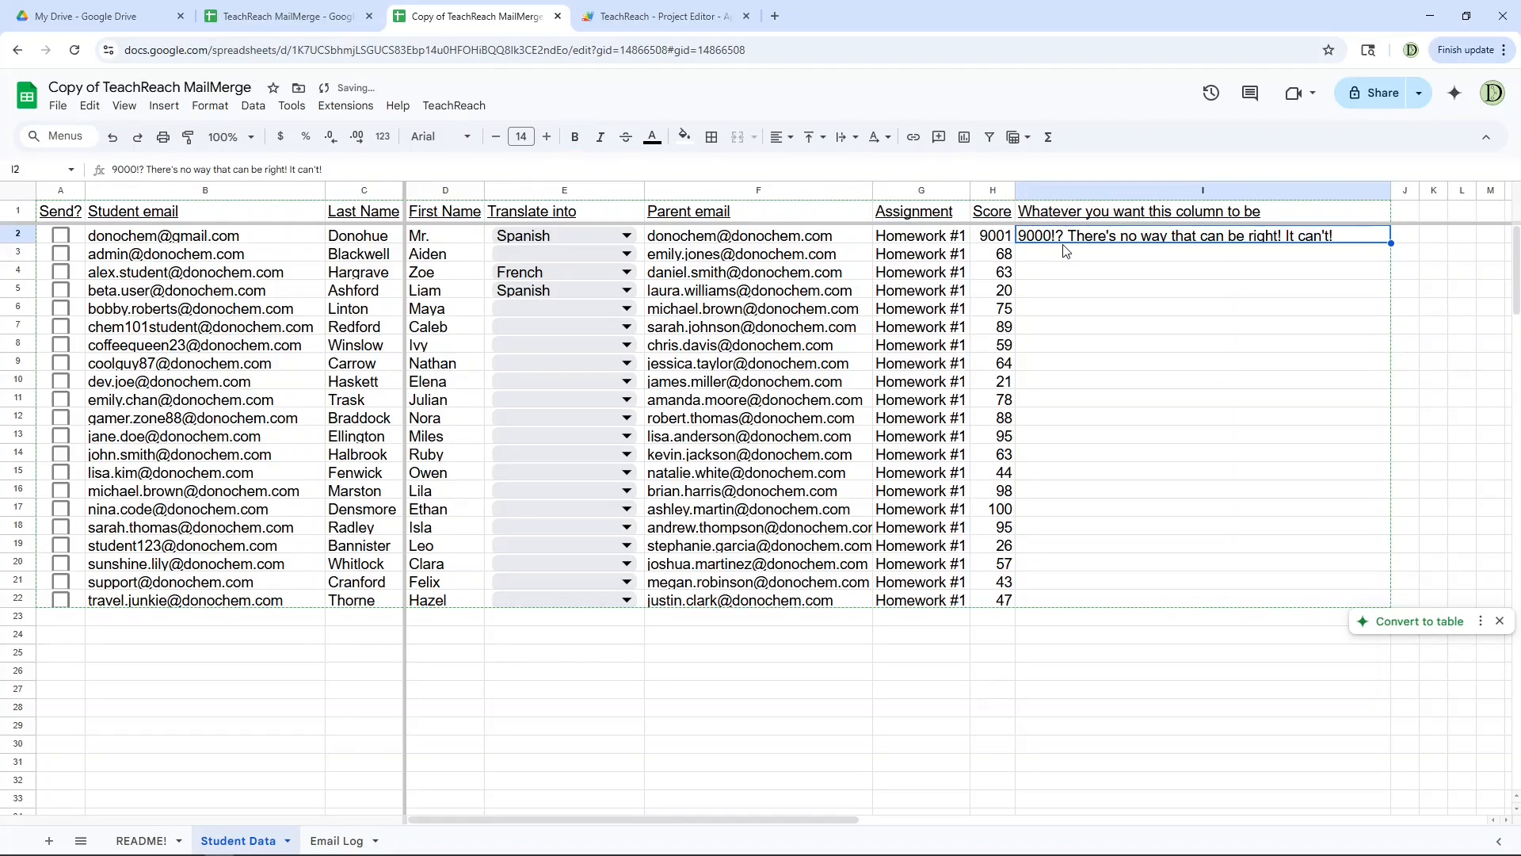
left_click(467, 109)
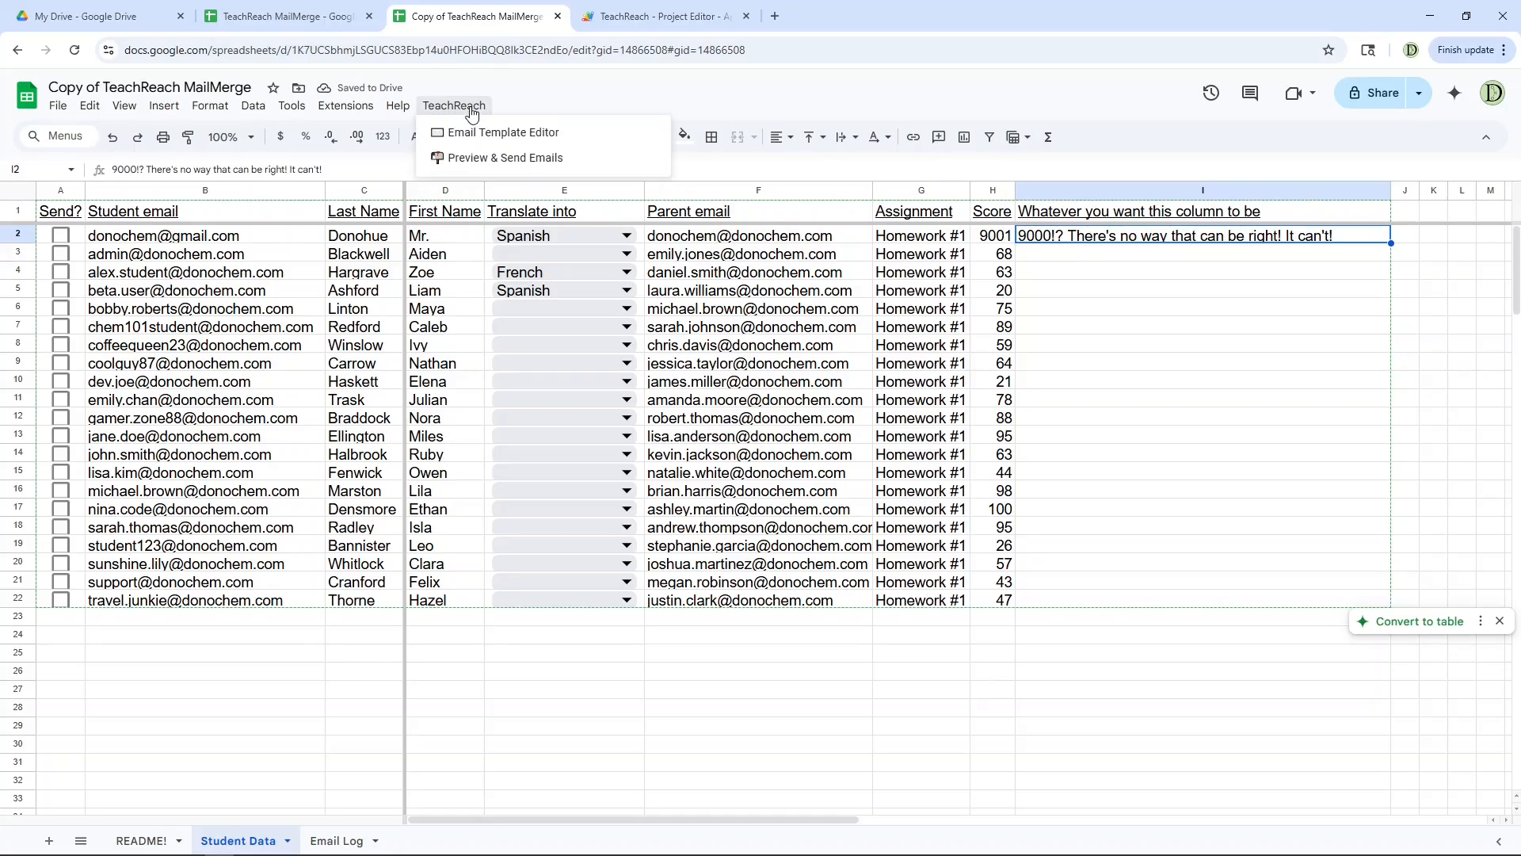
left_click(470, 108)
- Open the Email Log sheet and examine its Student email, Last Name and First Name columns
left_click(336, 841)
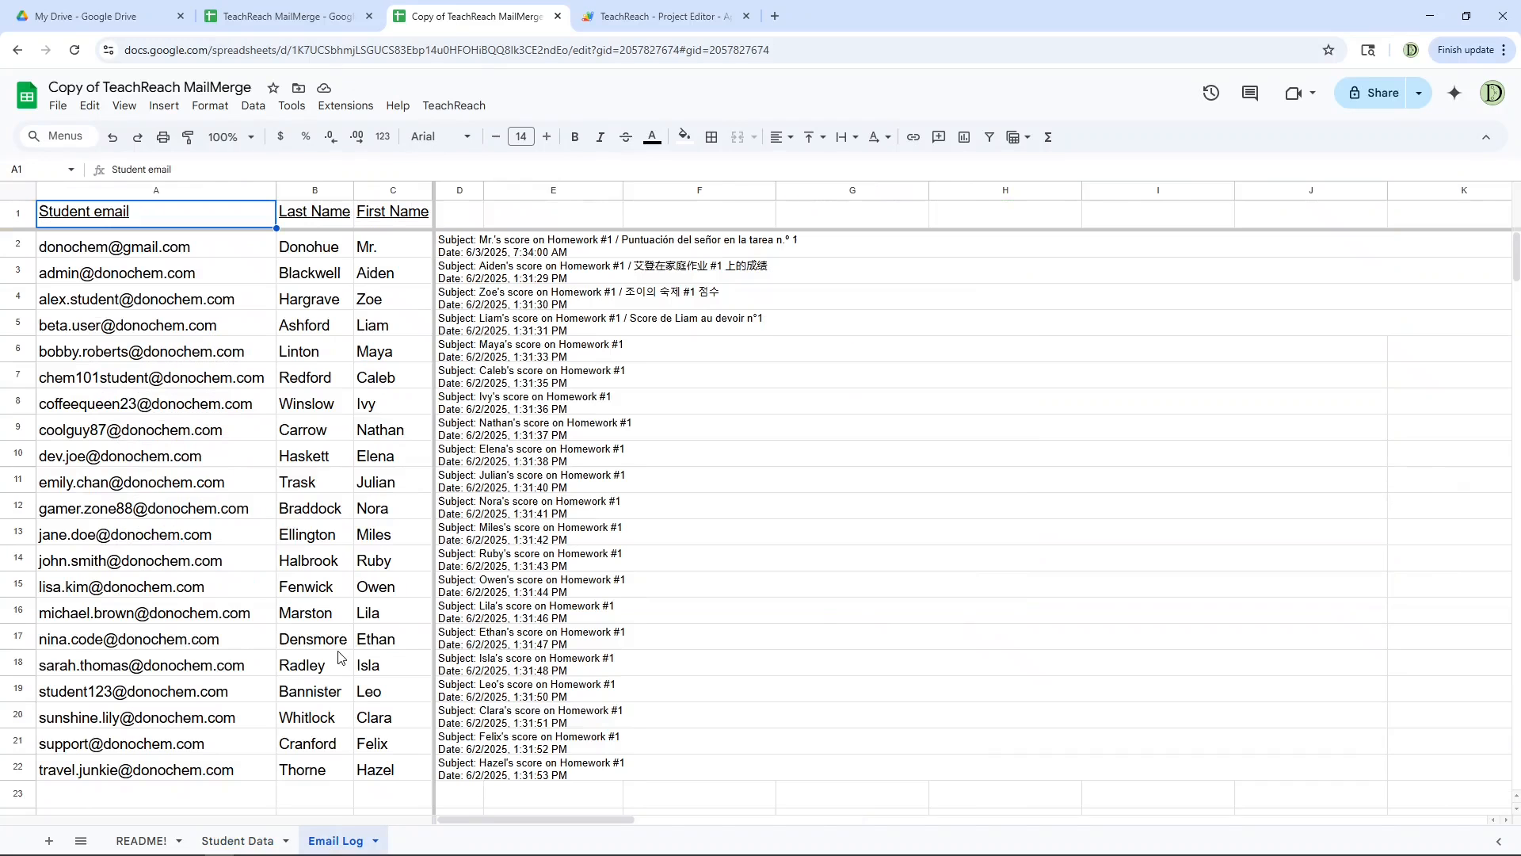
left_click(108, 196)
left_click(146, 247)
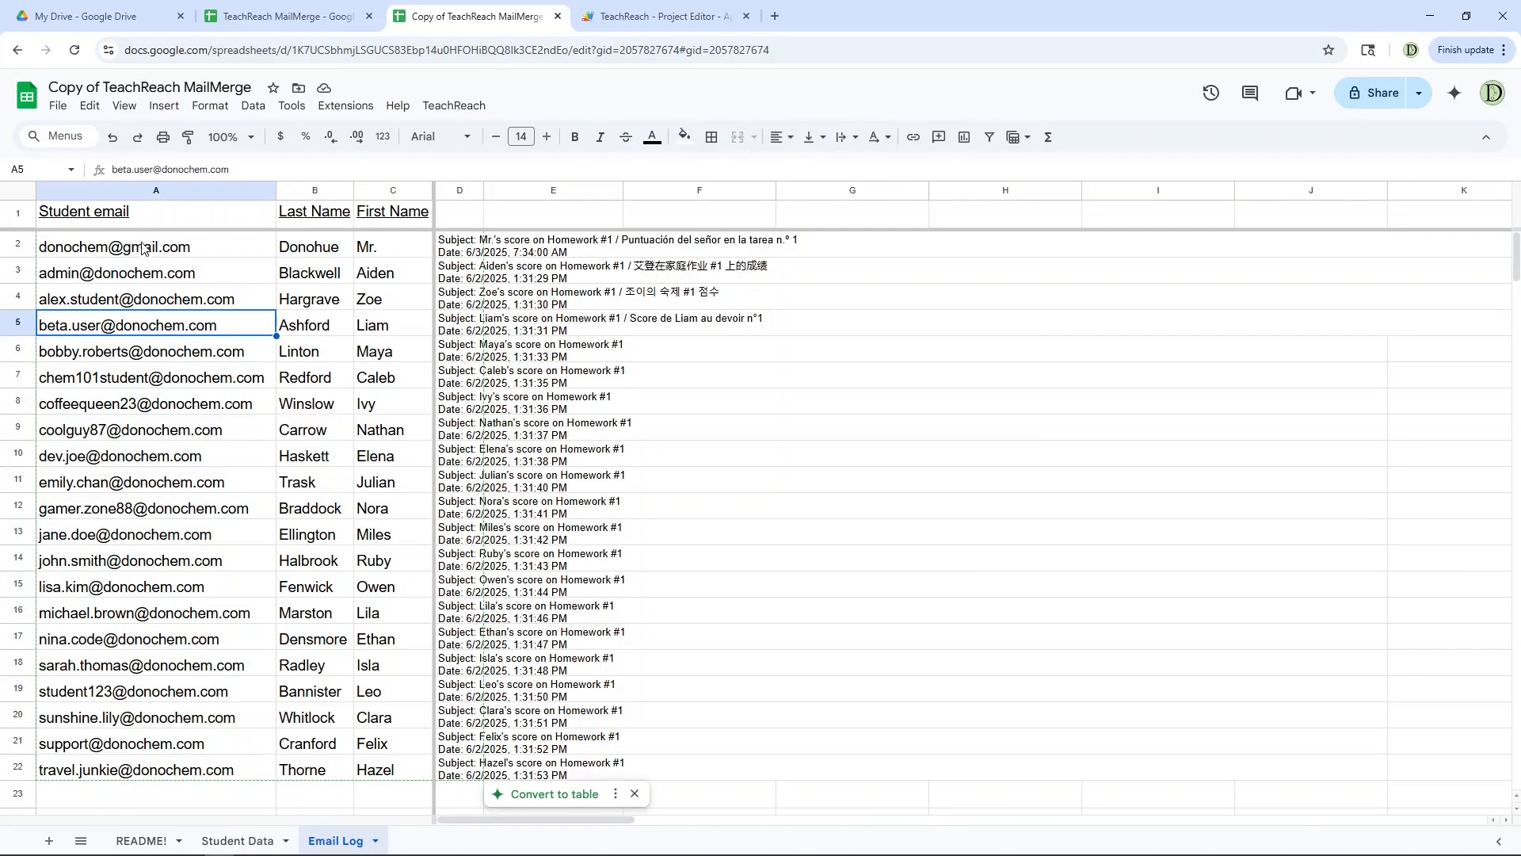
left_click(151, 221)
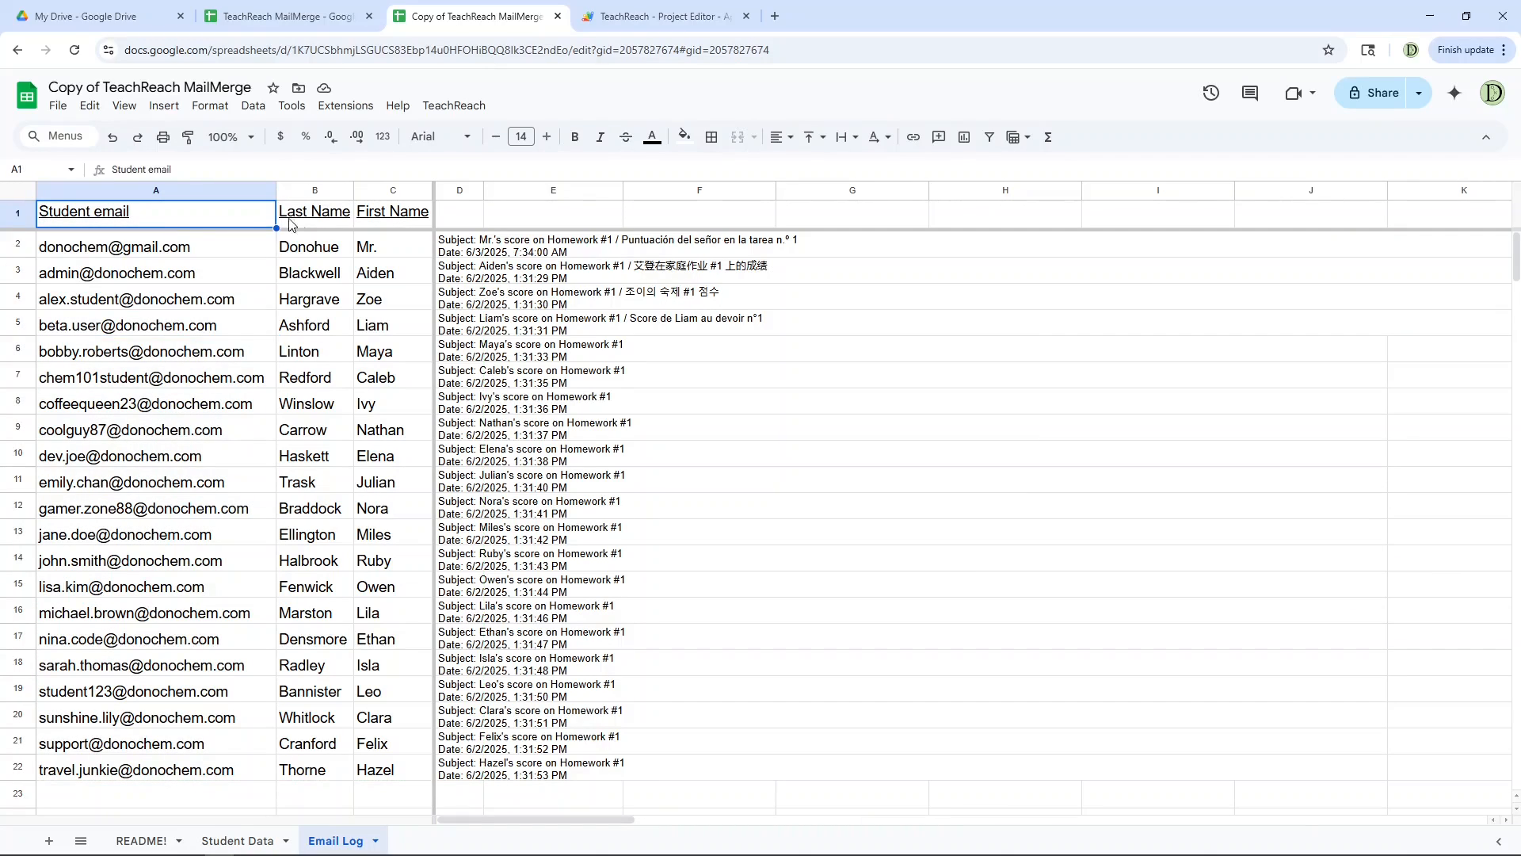
left_click(366, 220)
- Read the full text of the logged emails in cells D2 and D3
left_click(453, 258)
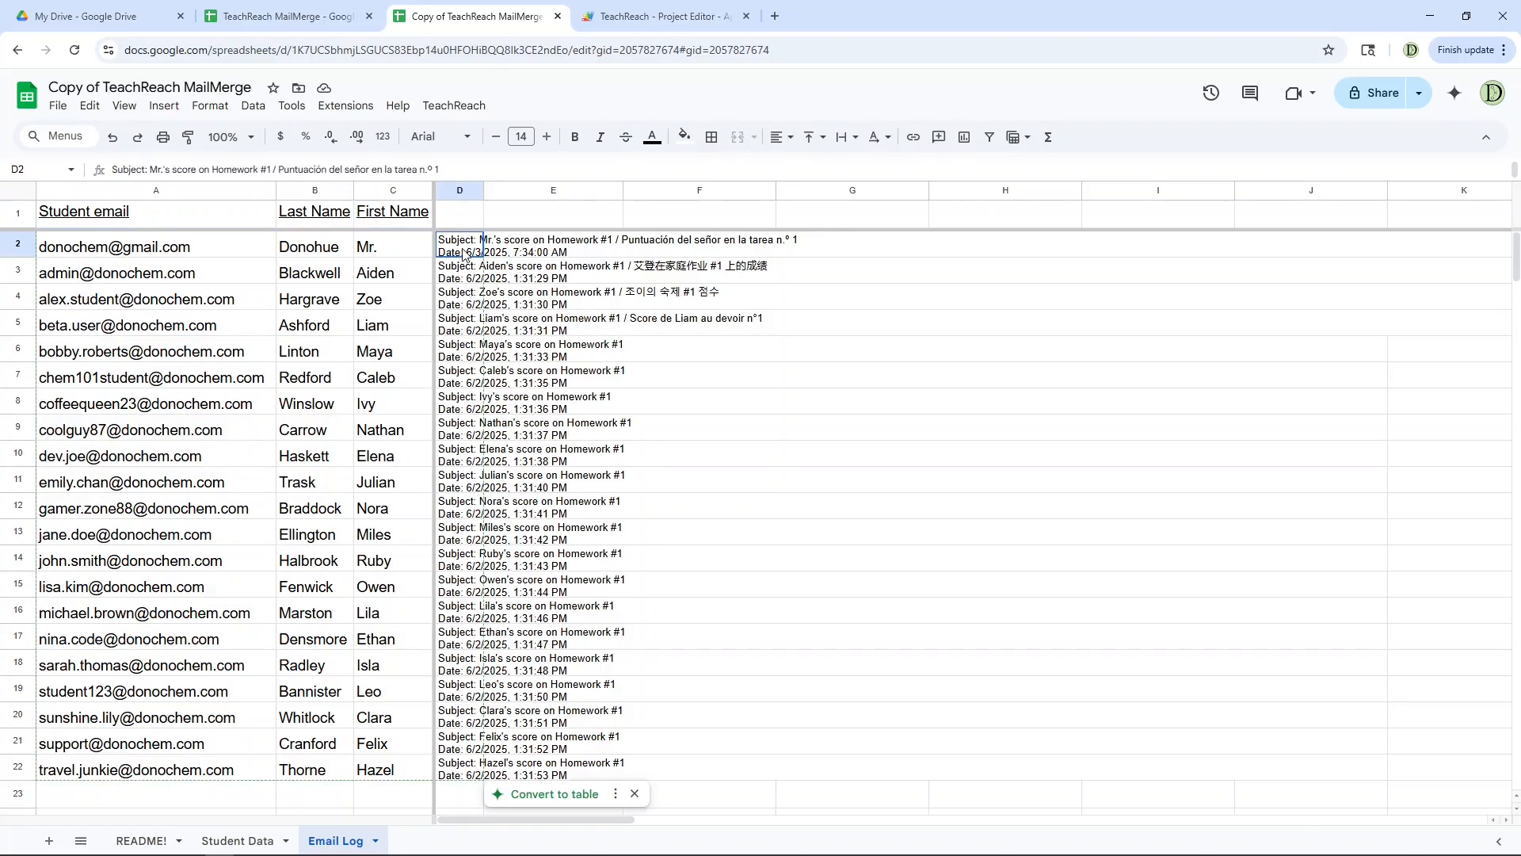
key("Return")
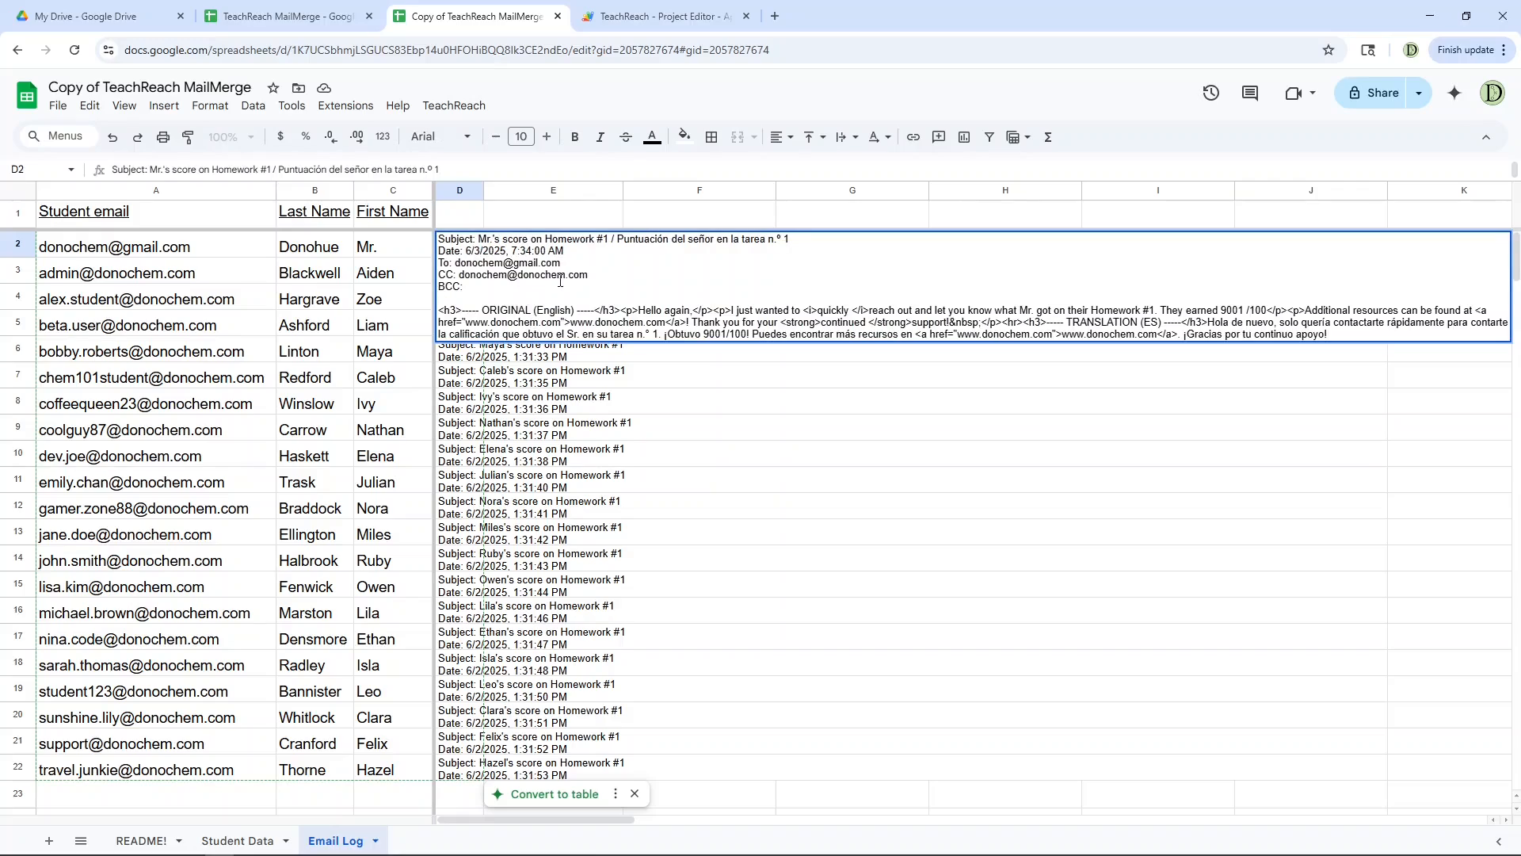
key("Return")
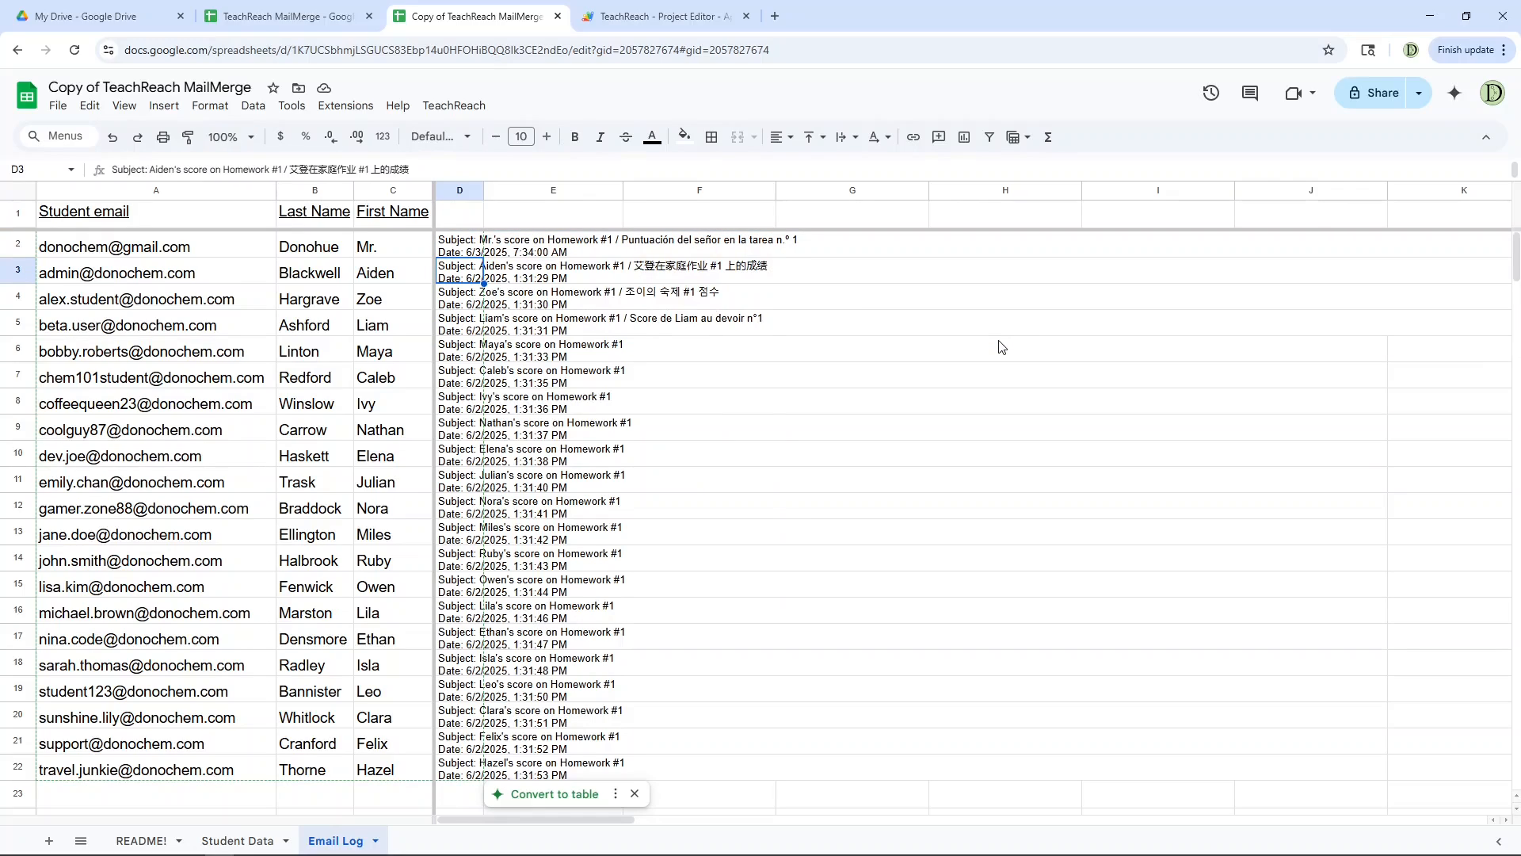
key("Return")
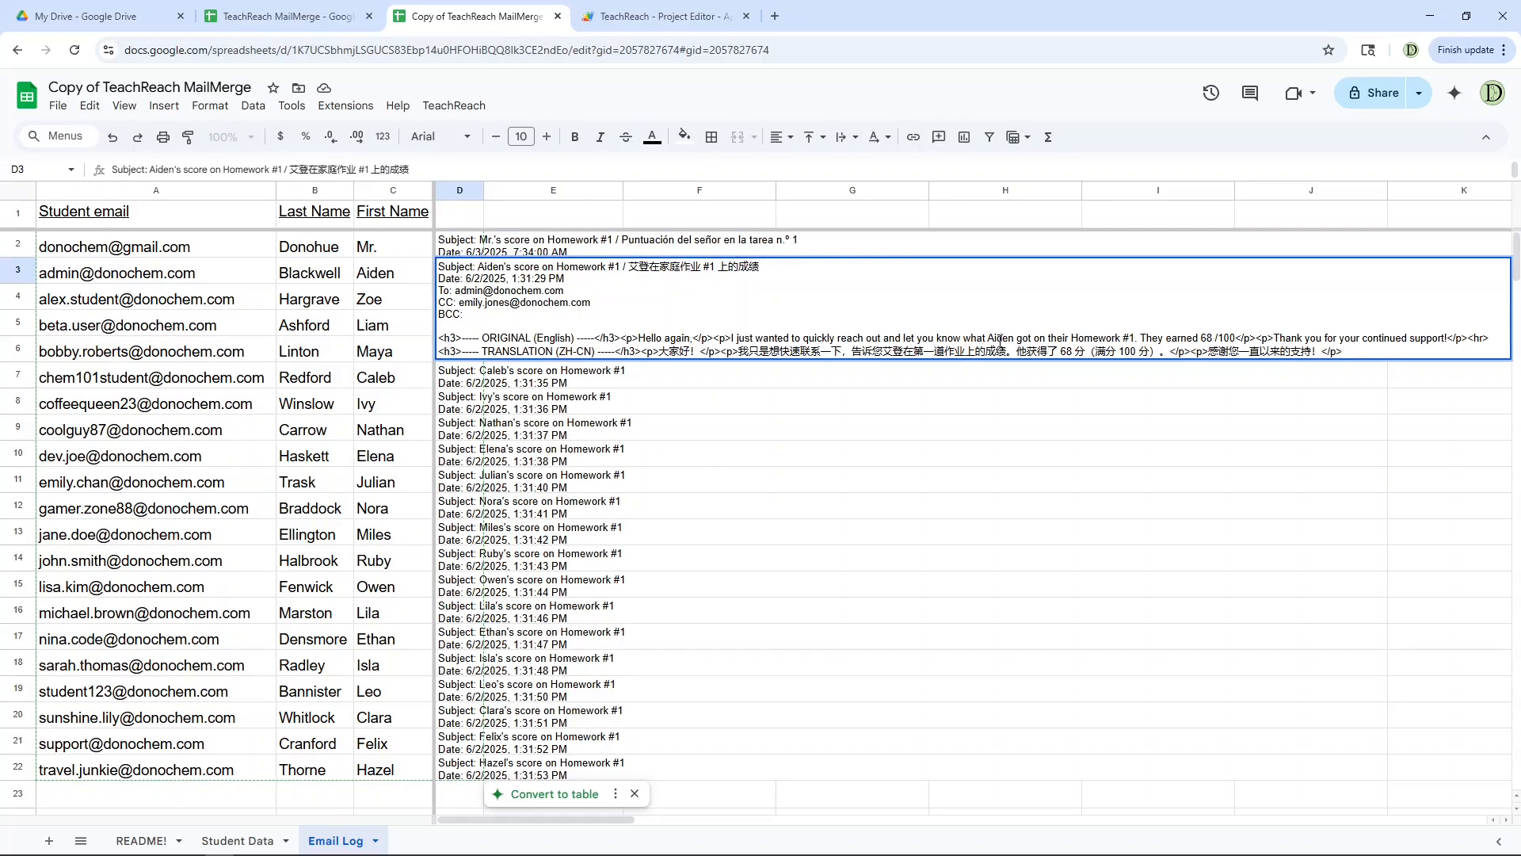
key("Return")
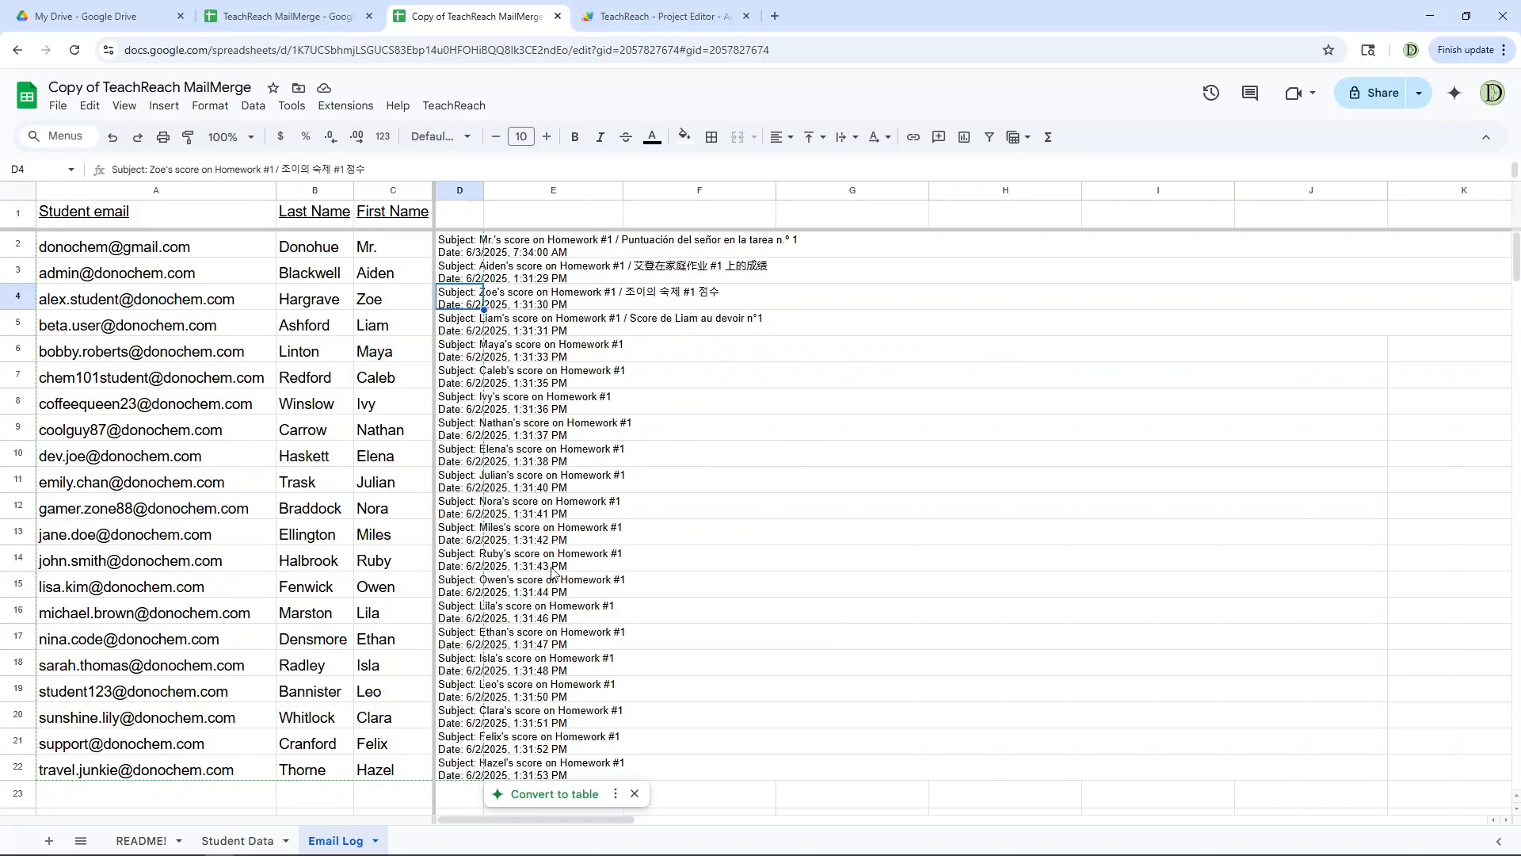
- From the Student Data sheet, open the Email Template Editor and add the {{Parent email}} placeholder to the To field
left_click(237, 840)
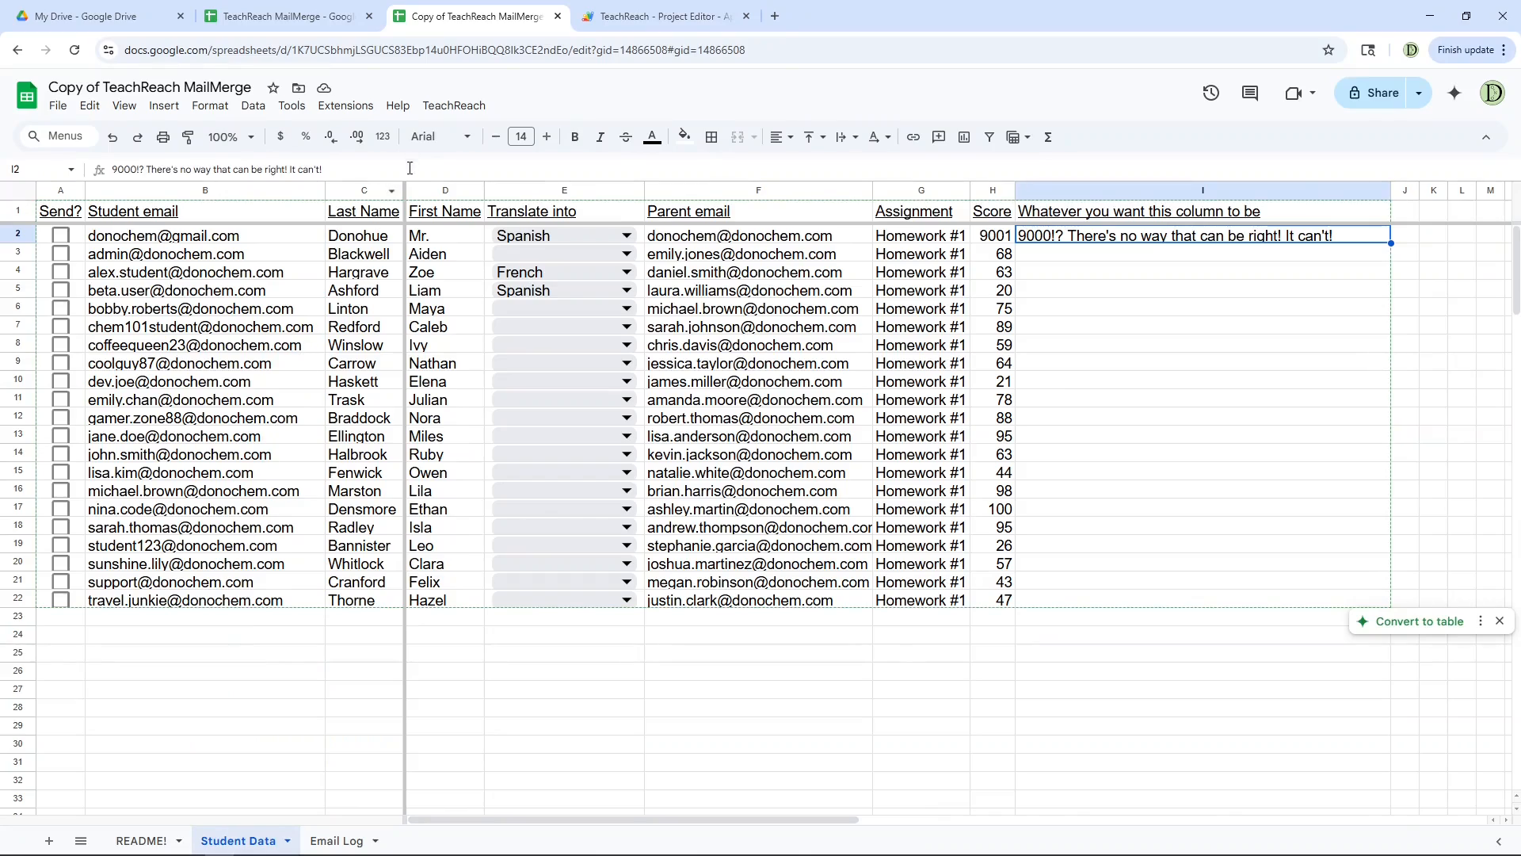
left_click(481, 108)
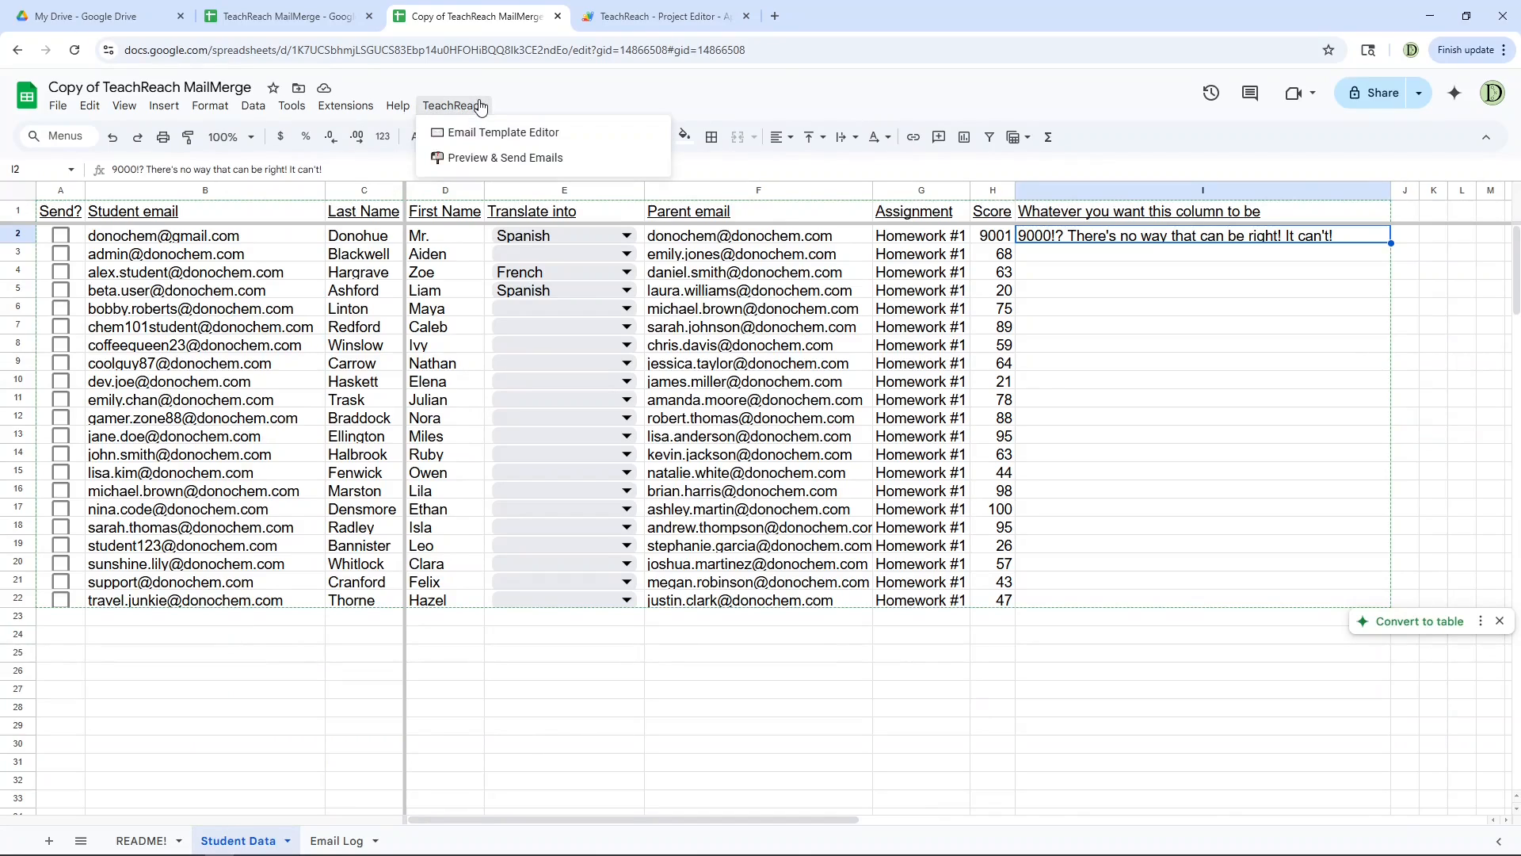
left_click(526, 133)
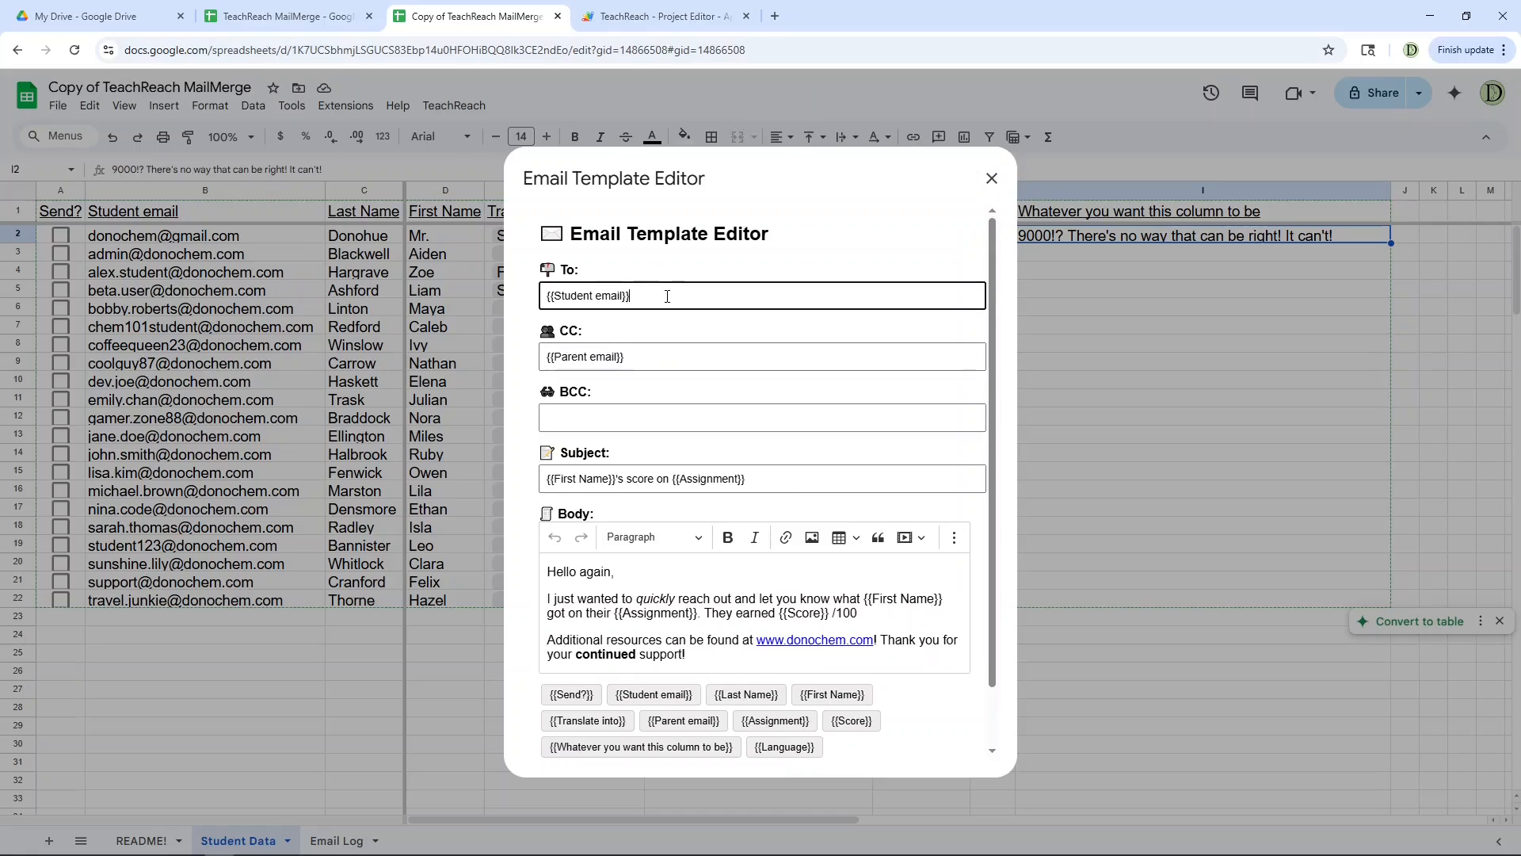
left_click(680, 721)
- Add the {{First Name}} and {{Last Name}} placeholders after "Hello again," in the email body
left_click(670, 577)
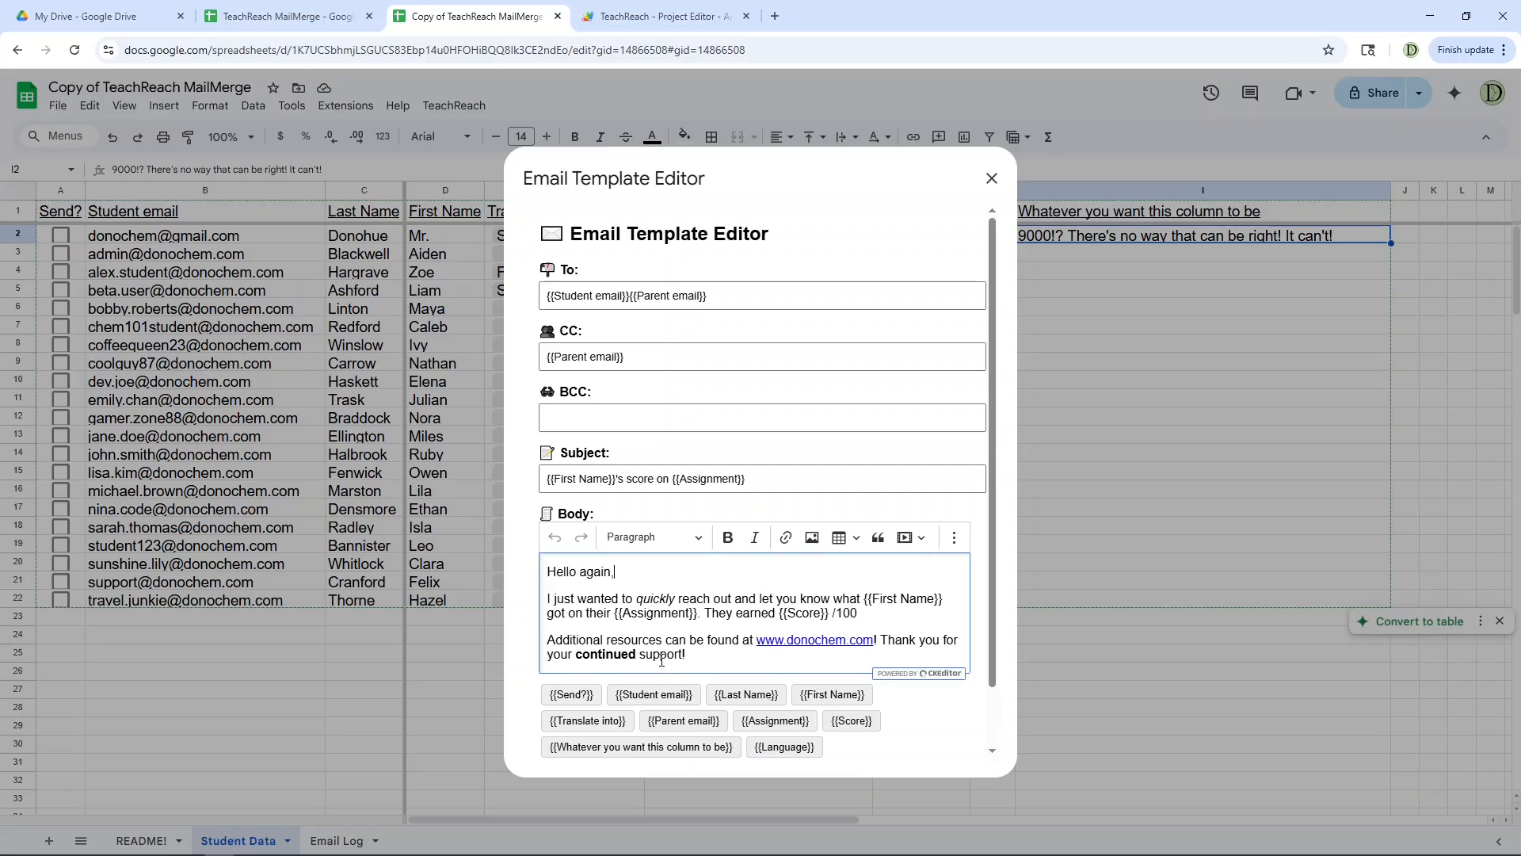
left_click(814, 699)
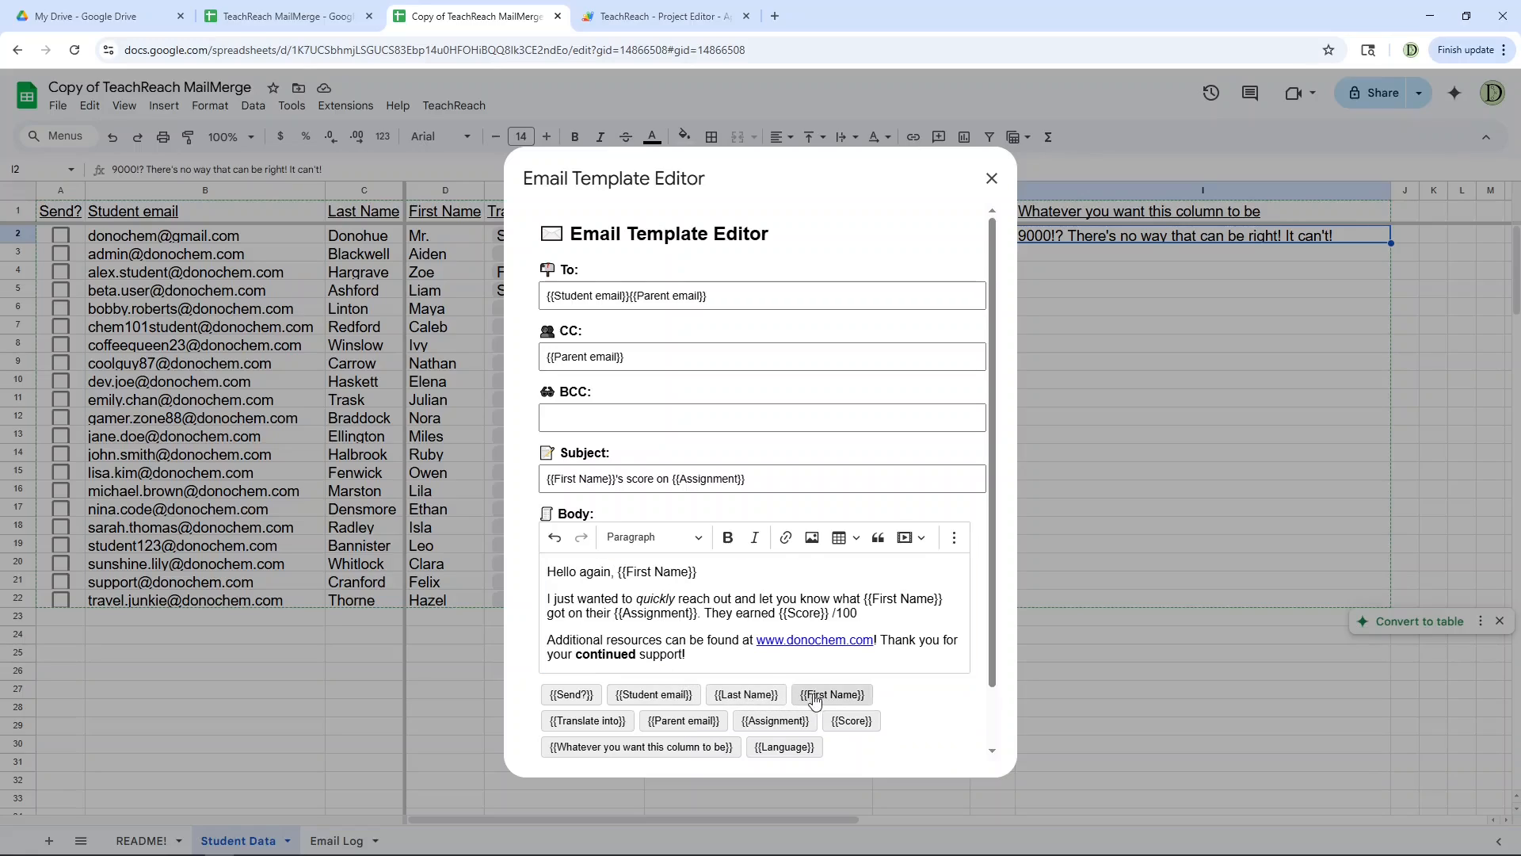
left_click(757, 700)
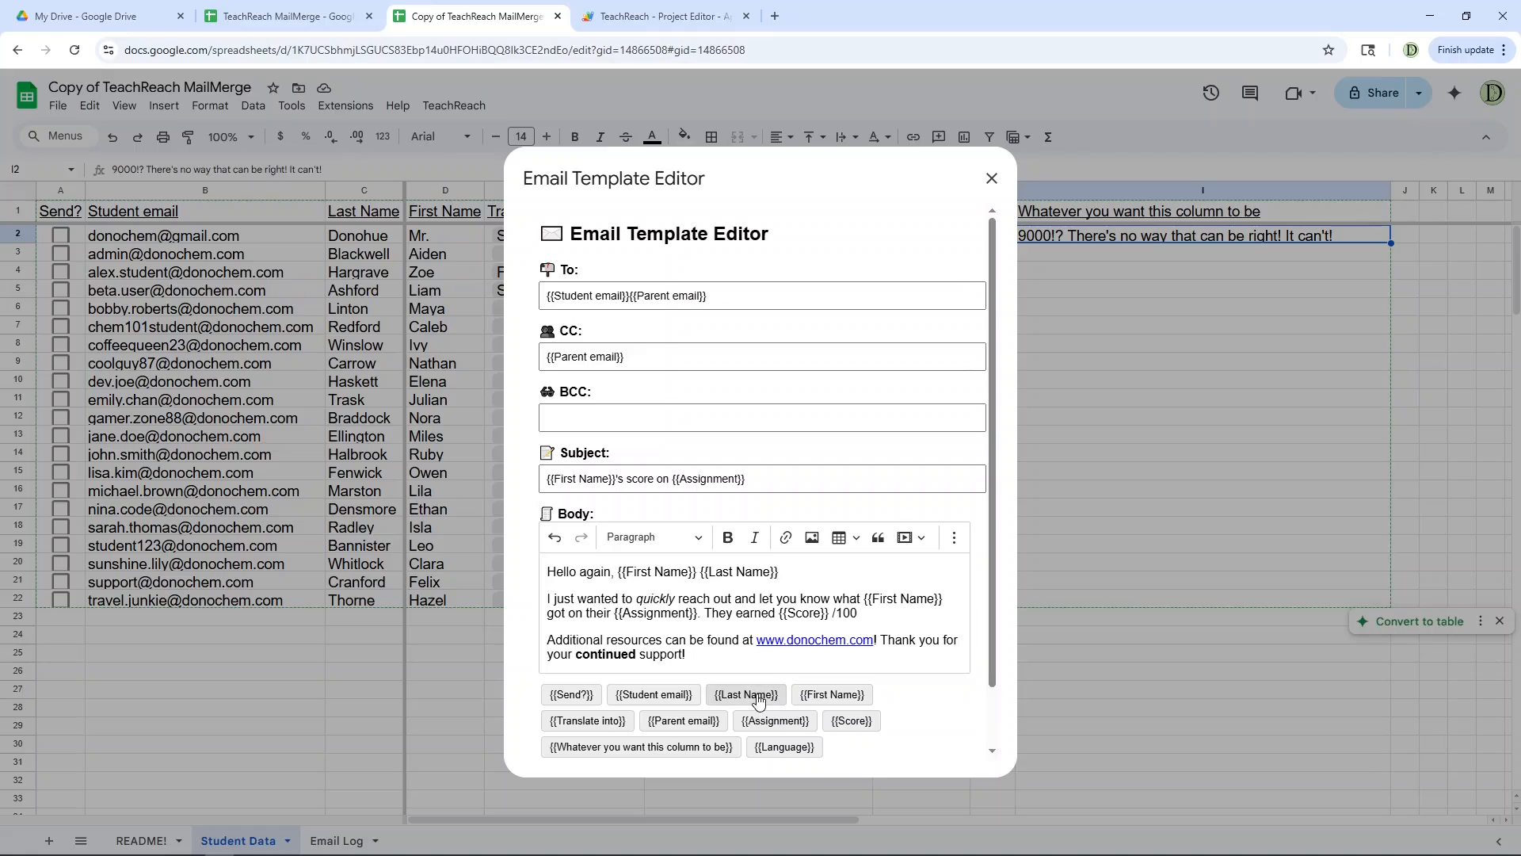
left_click_drag(779, 572, 699, 568)
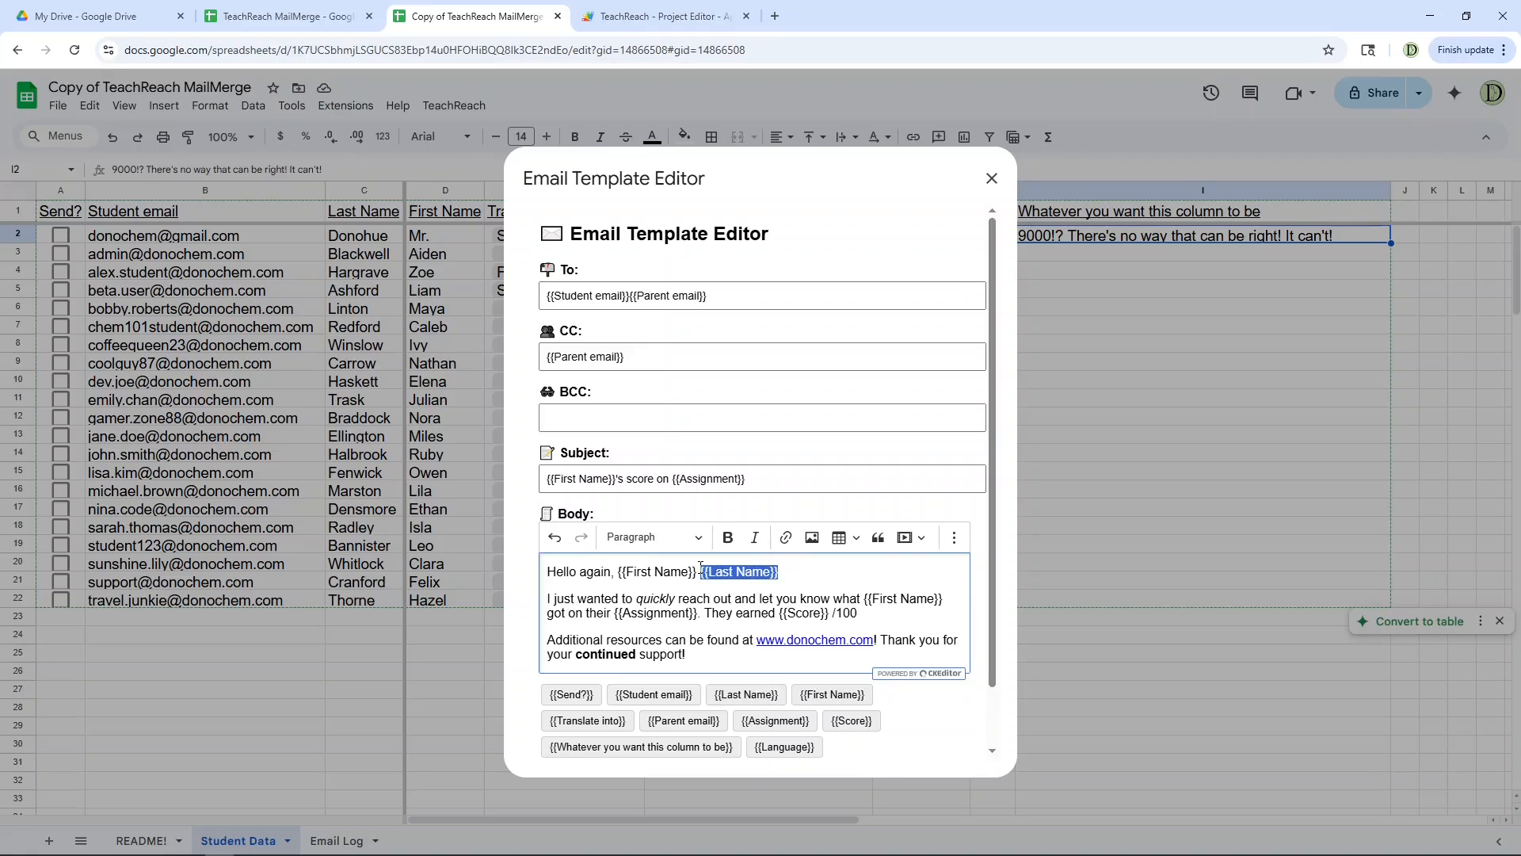
left_click(362, 208)
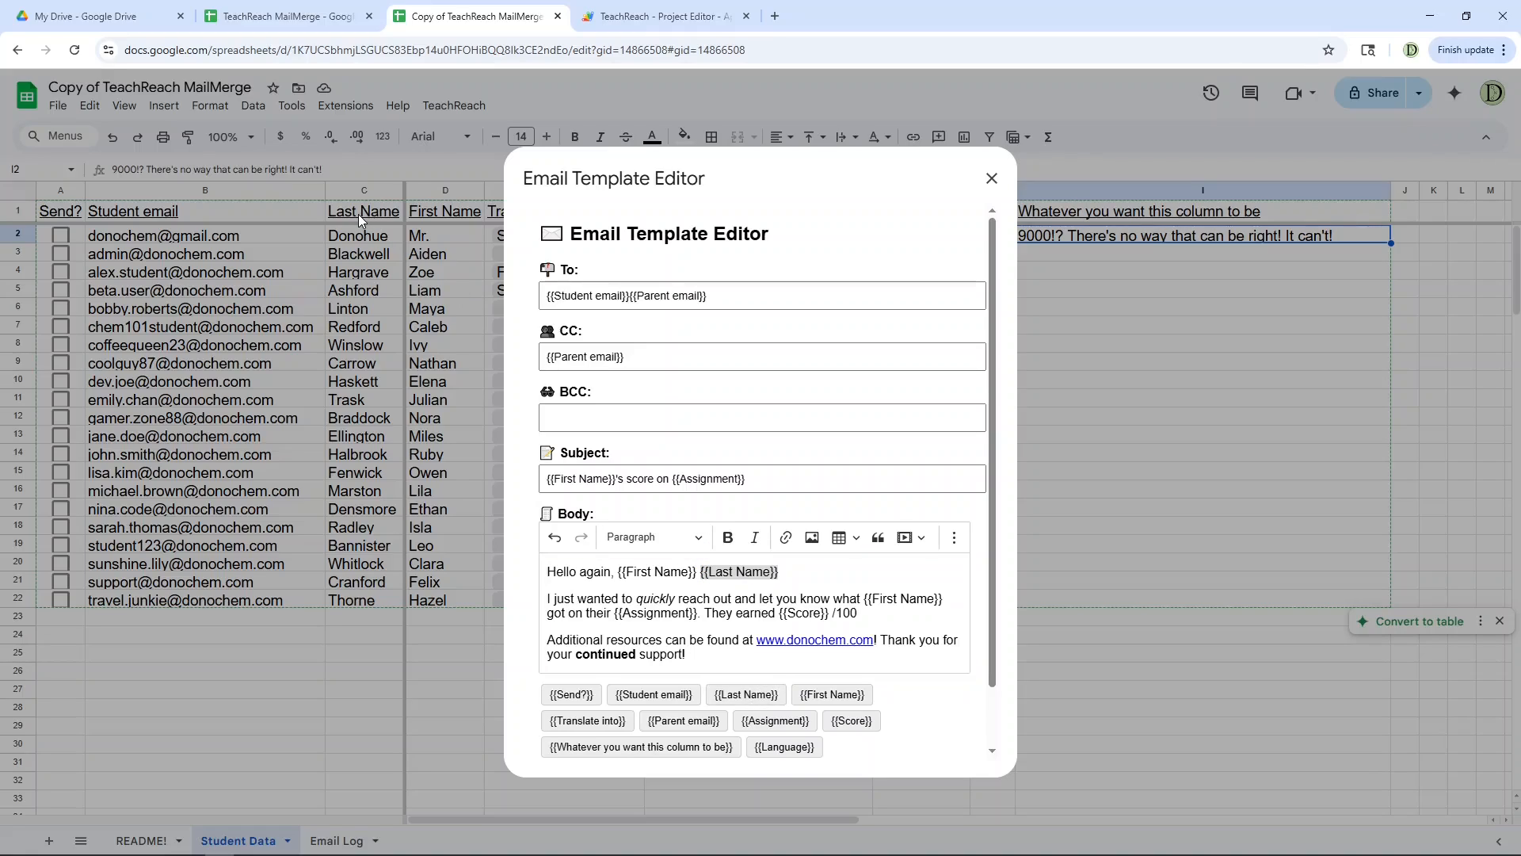
double_click(358, 214)
left_click(369, 222)
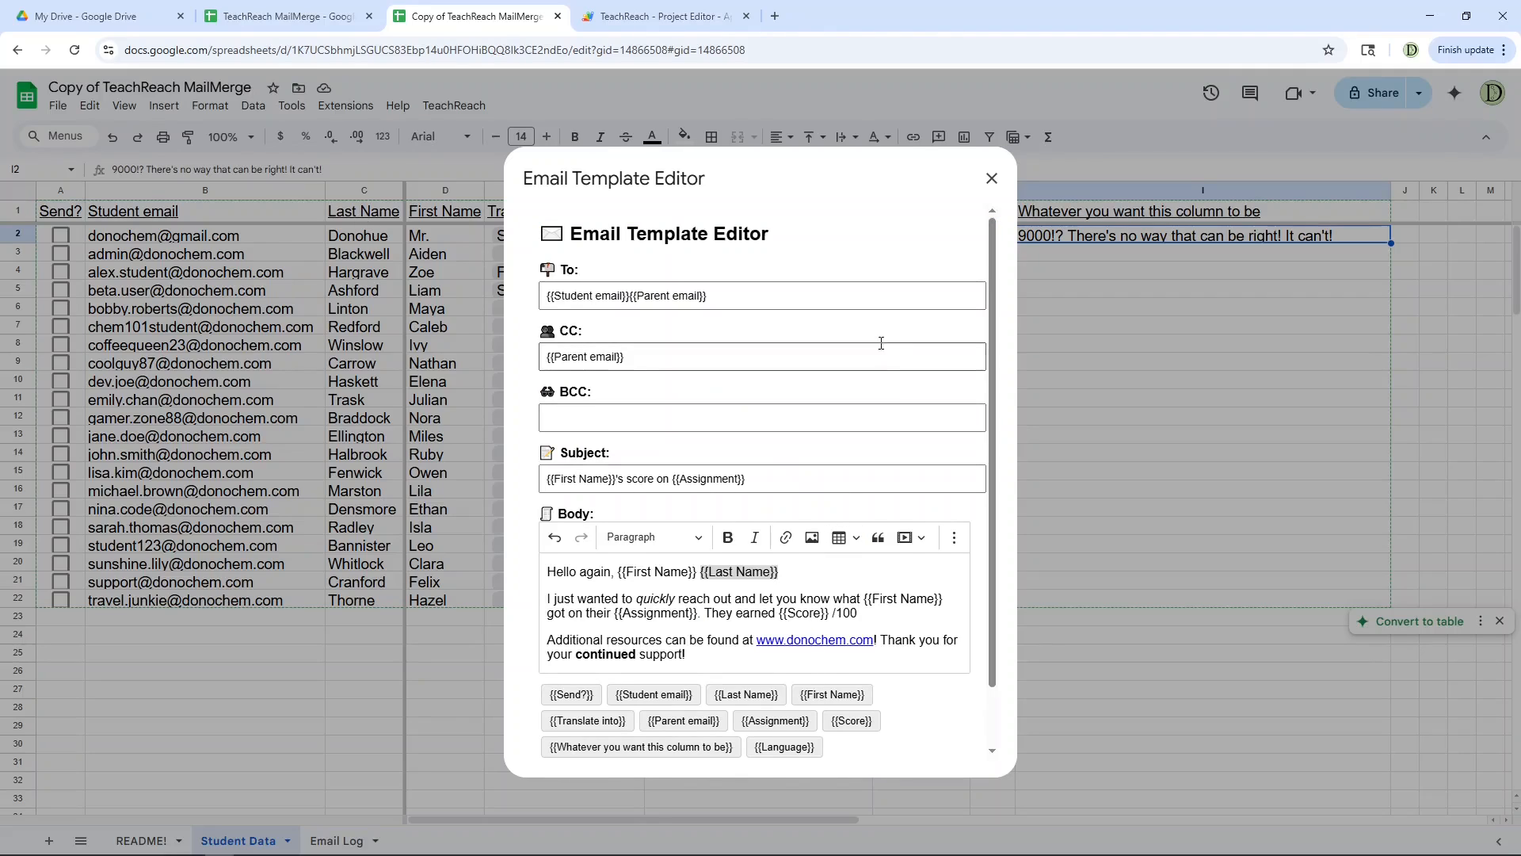
- Bold "know" and italicize "They" in the email body, and save the template
scroll(891, 695, "down", 1)
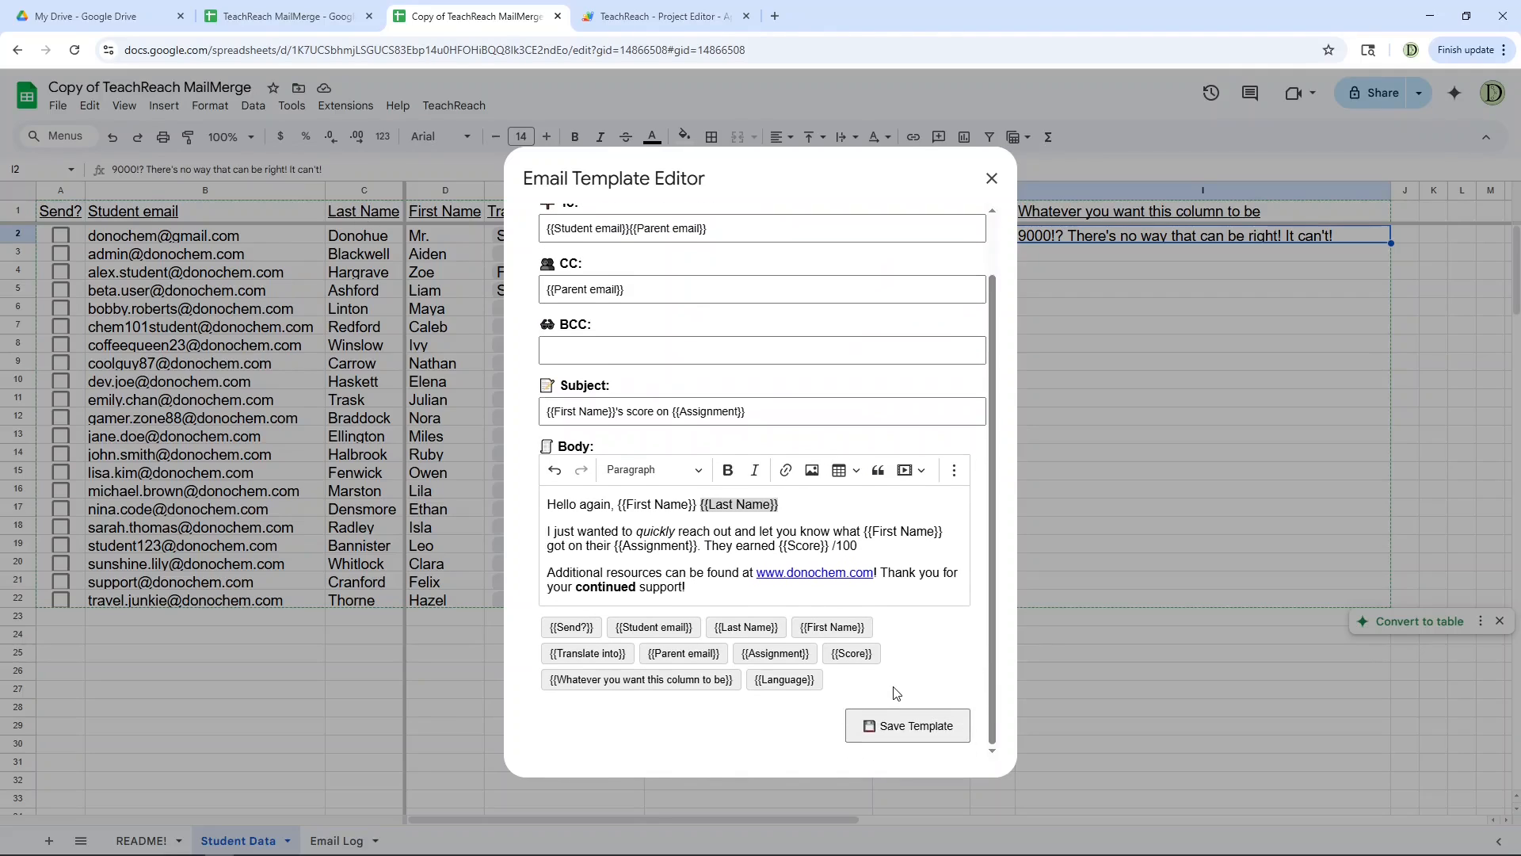
left_click(828, 510)
double_click(814, 536)
key("ctrl+b")
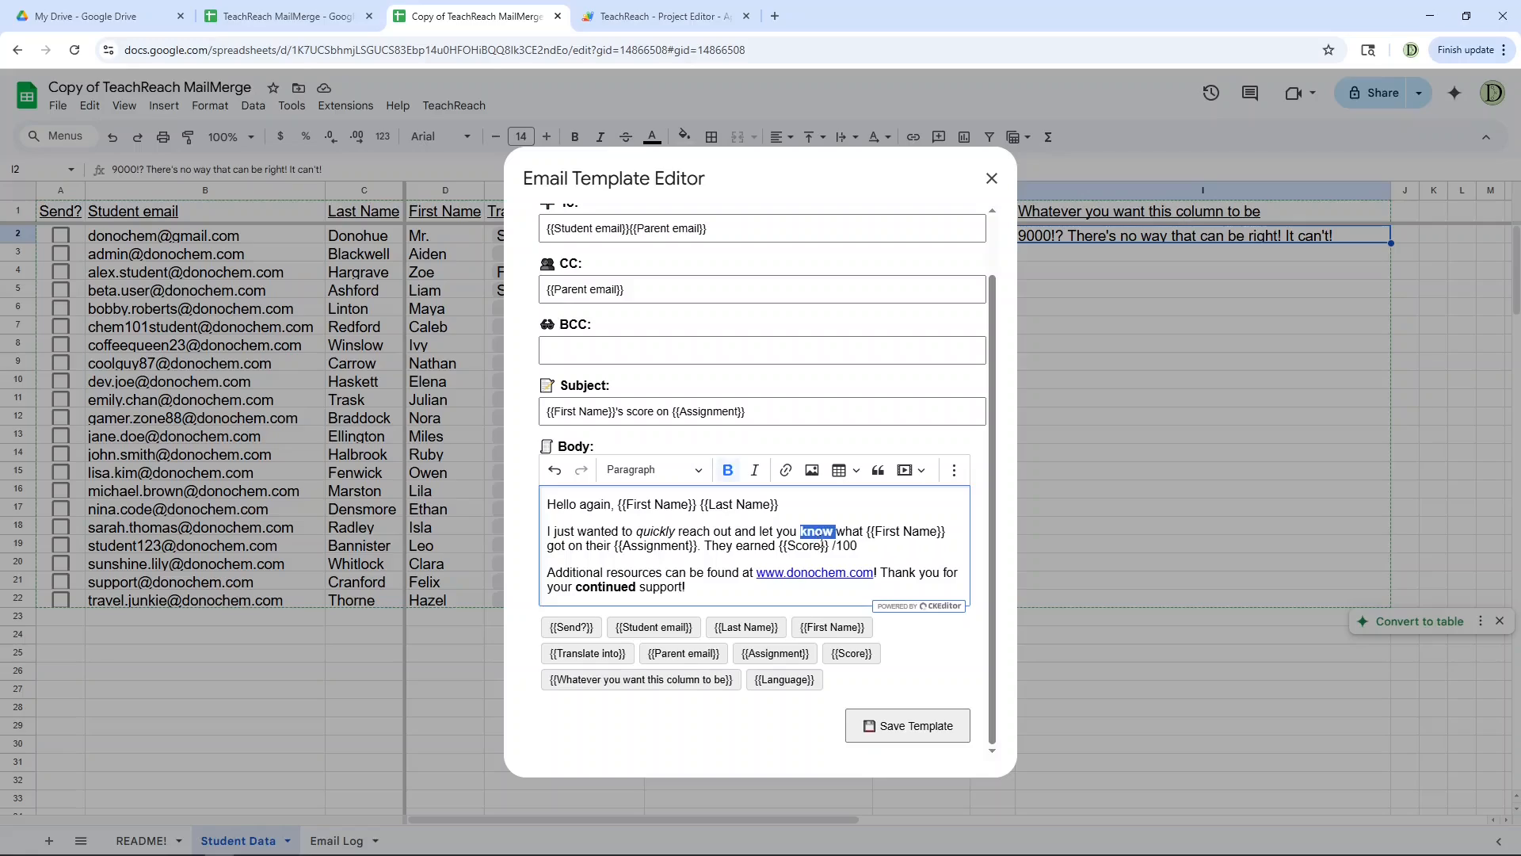
double_click(721, 546)
key("ctrl+i")
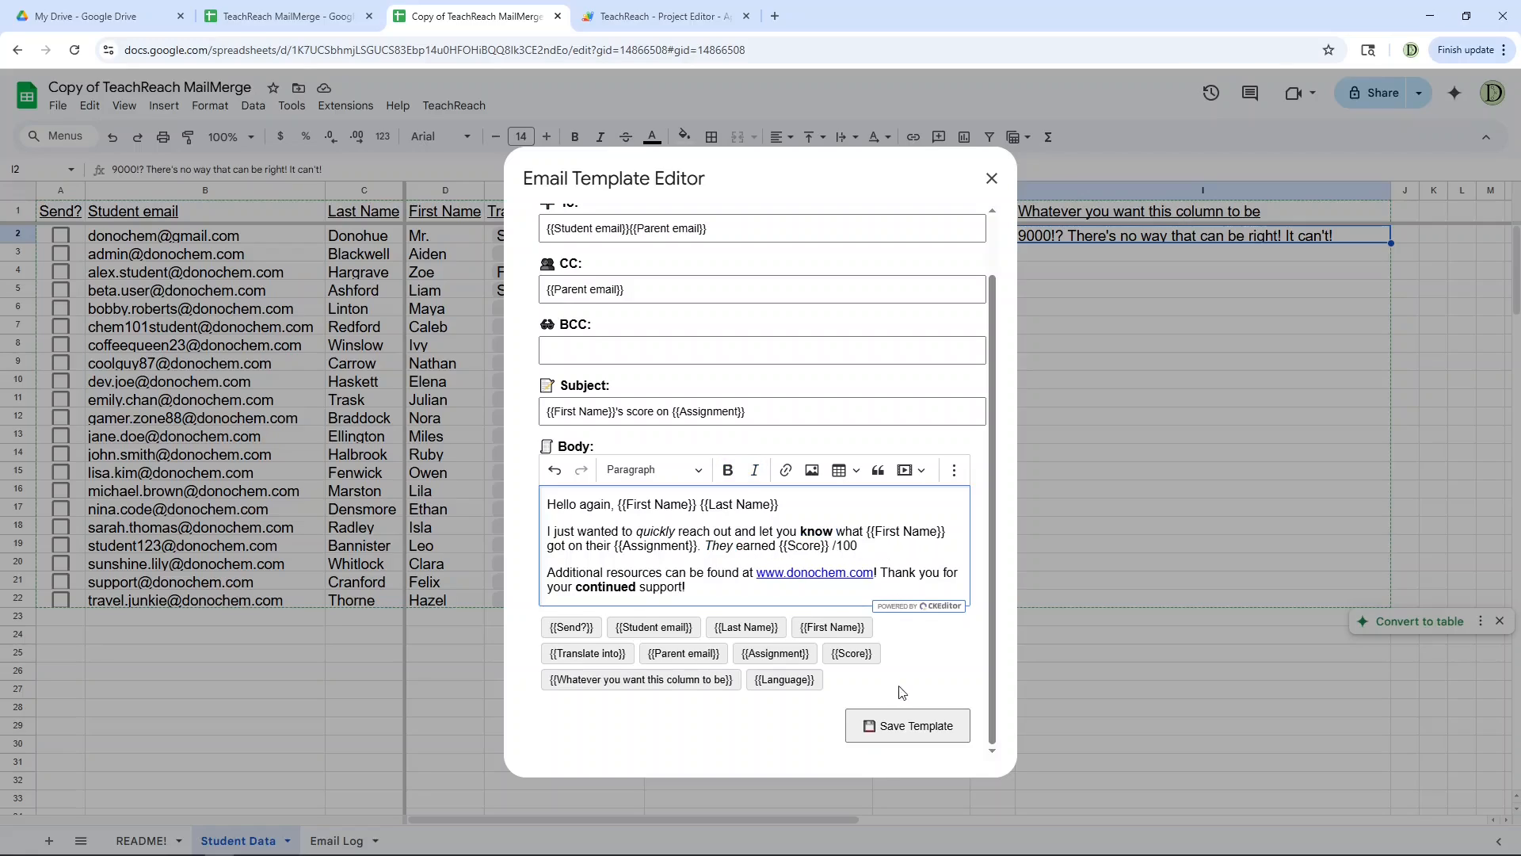
left_click(908, 736)
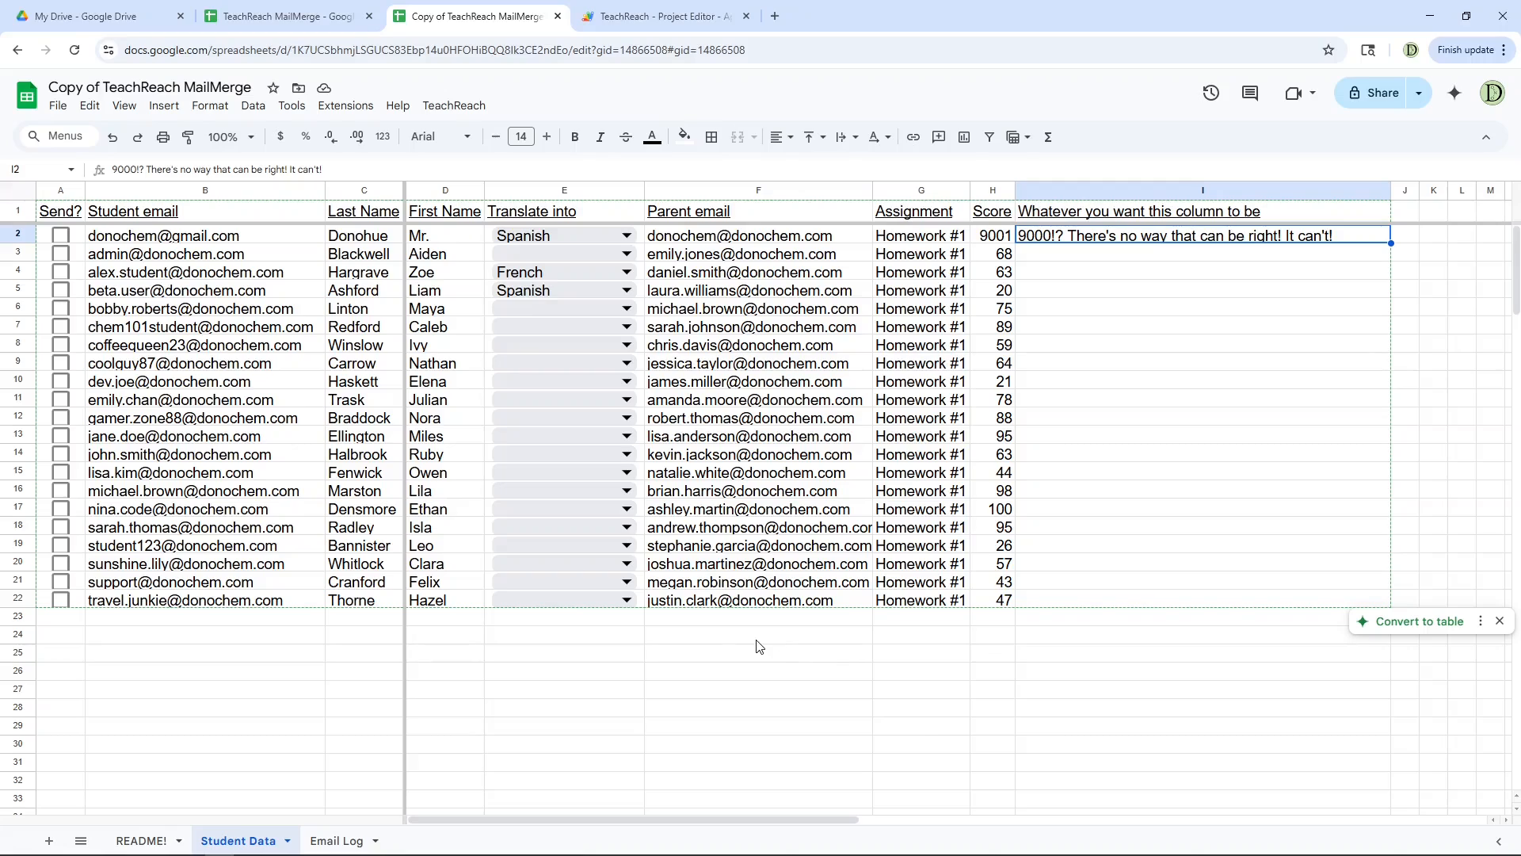
- Tick the Send? checkboxes for all students in rows 2 to 22 and clear those in rows 8 to 22
left_click(61, 236)
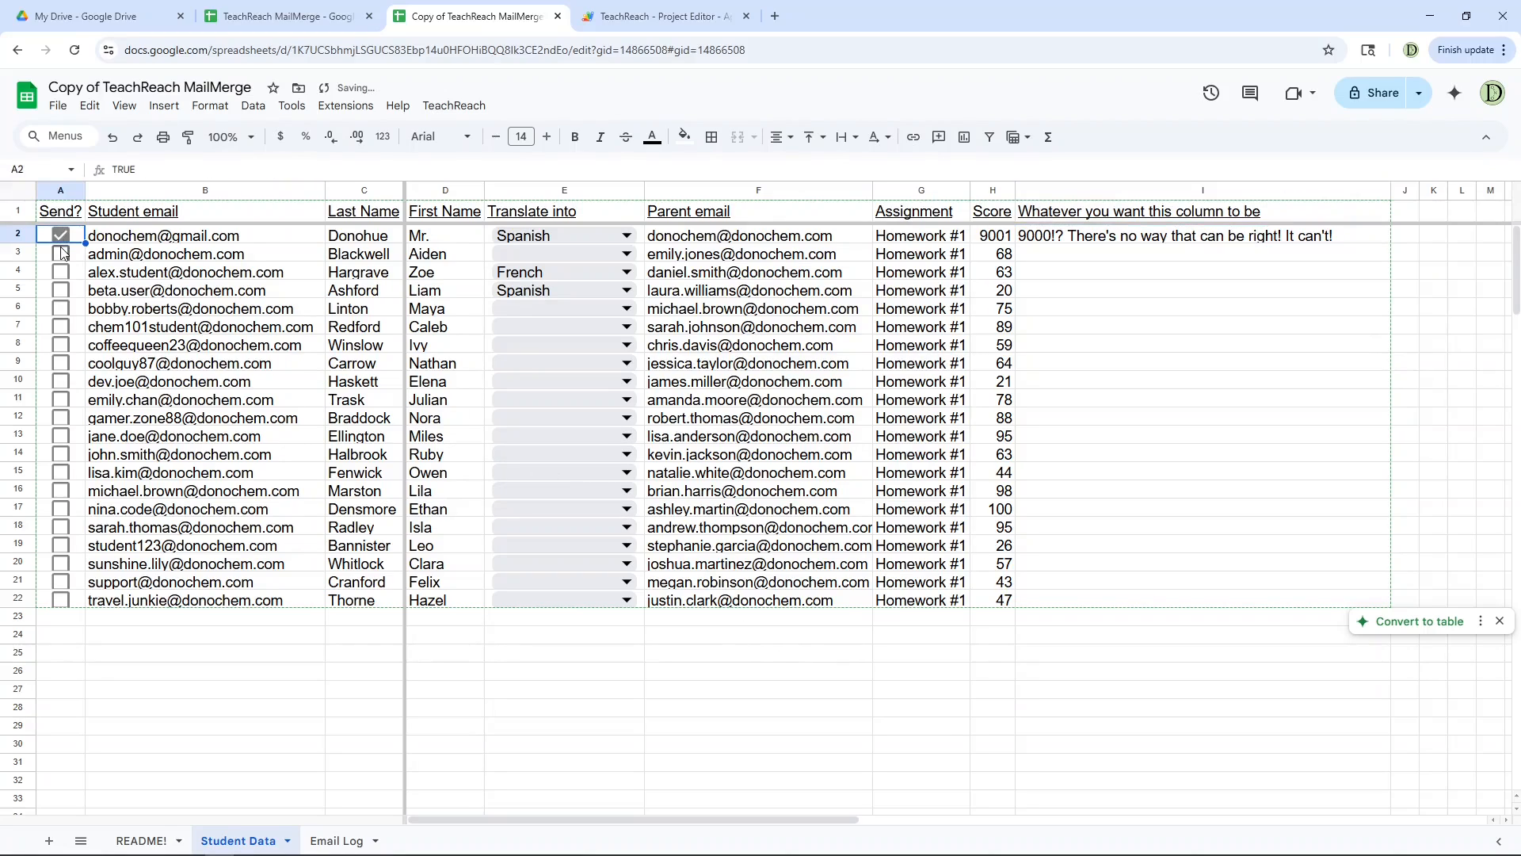
left_click(62, 255)
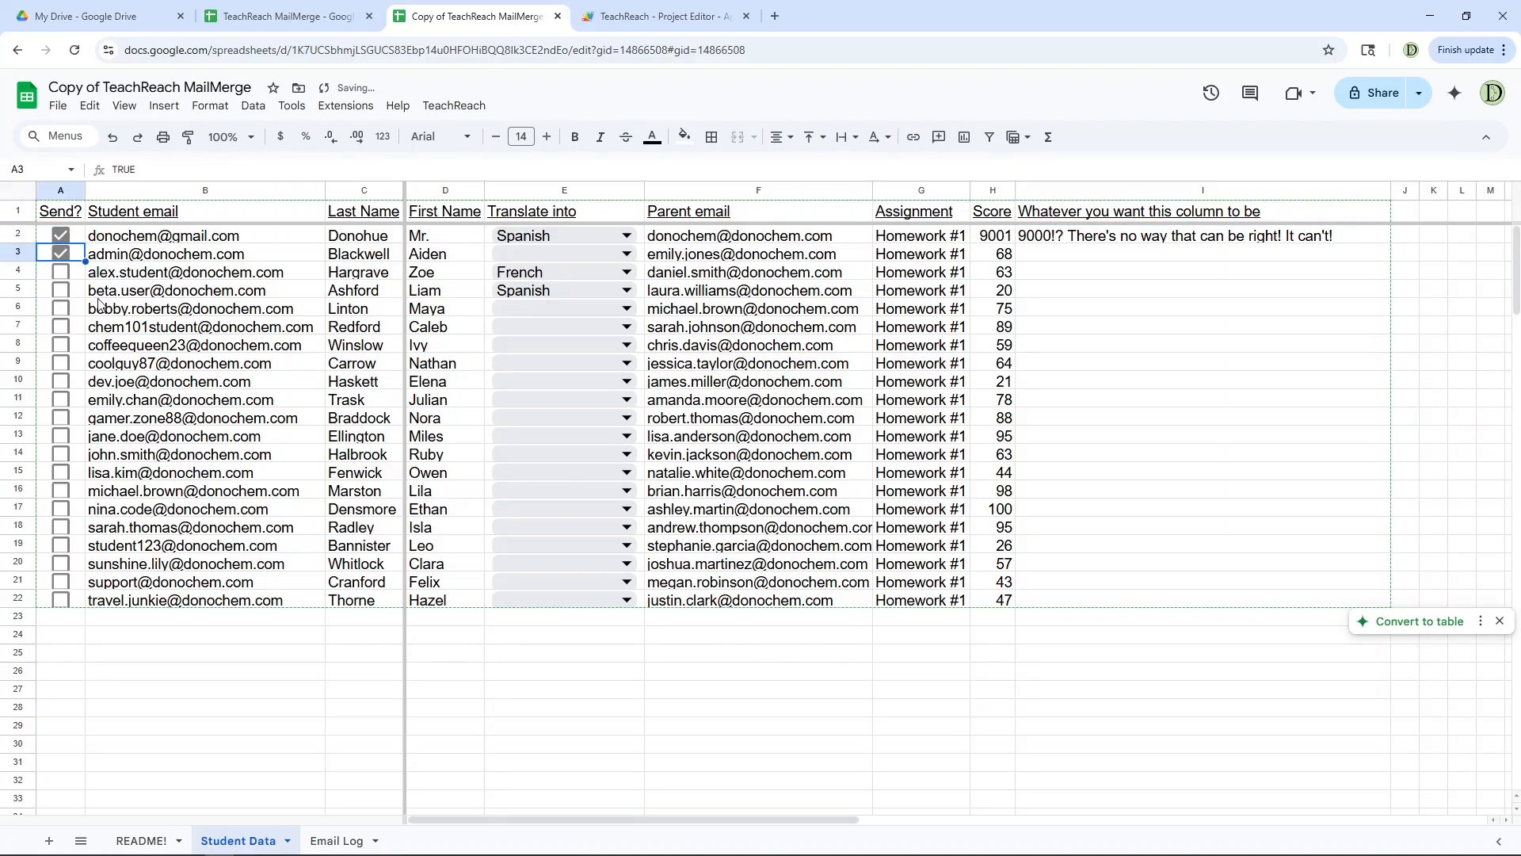
left_click(61, 272)
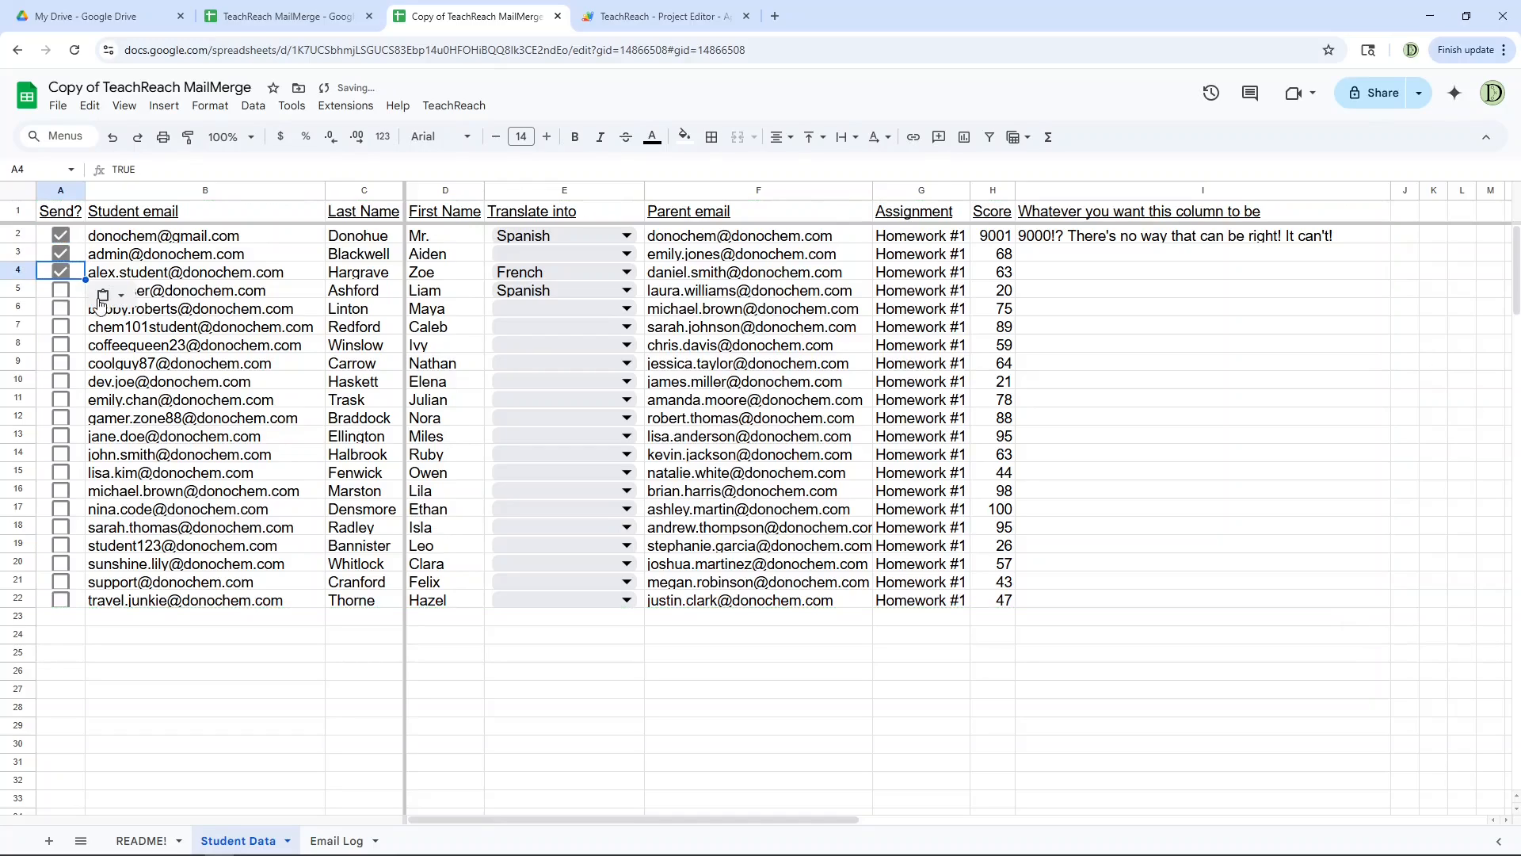
left_click_drag(84, 279, 123, 648)
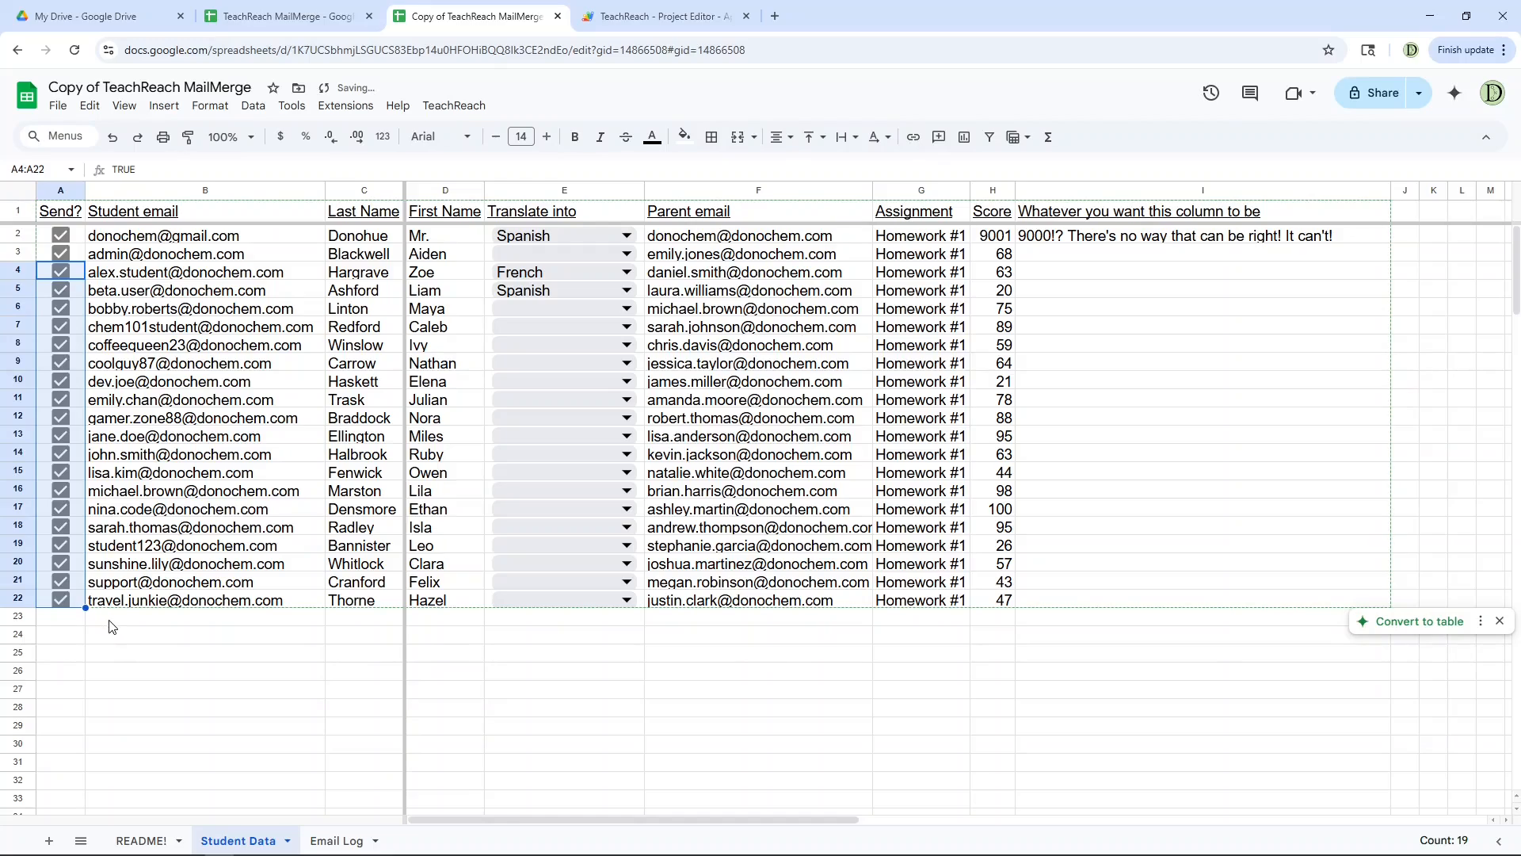
left_click(61, 600)
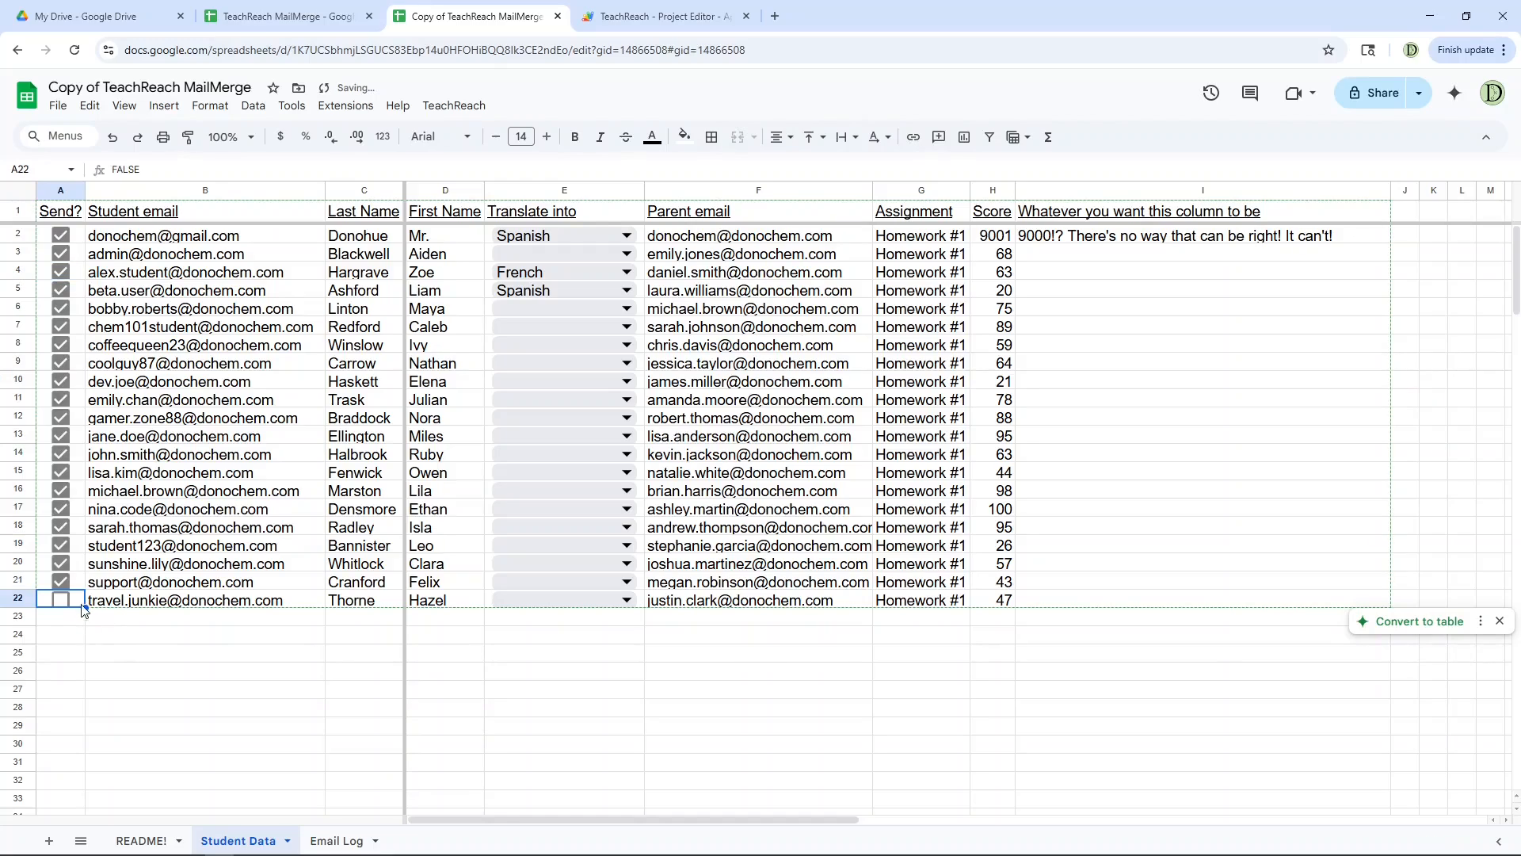
left_click_drag(85, 606, 79, 345)
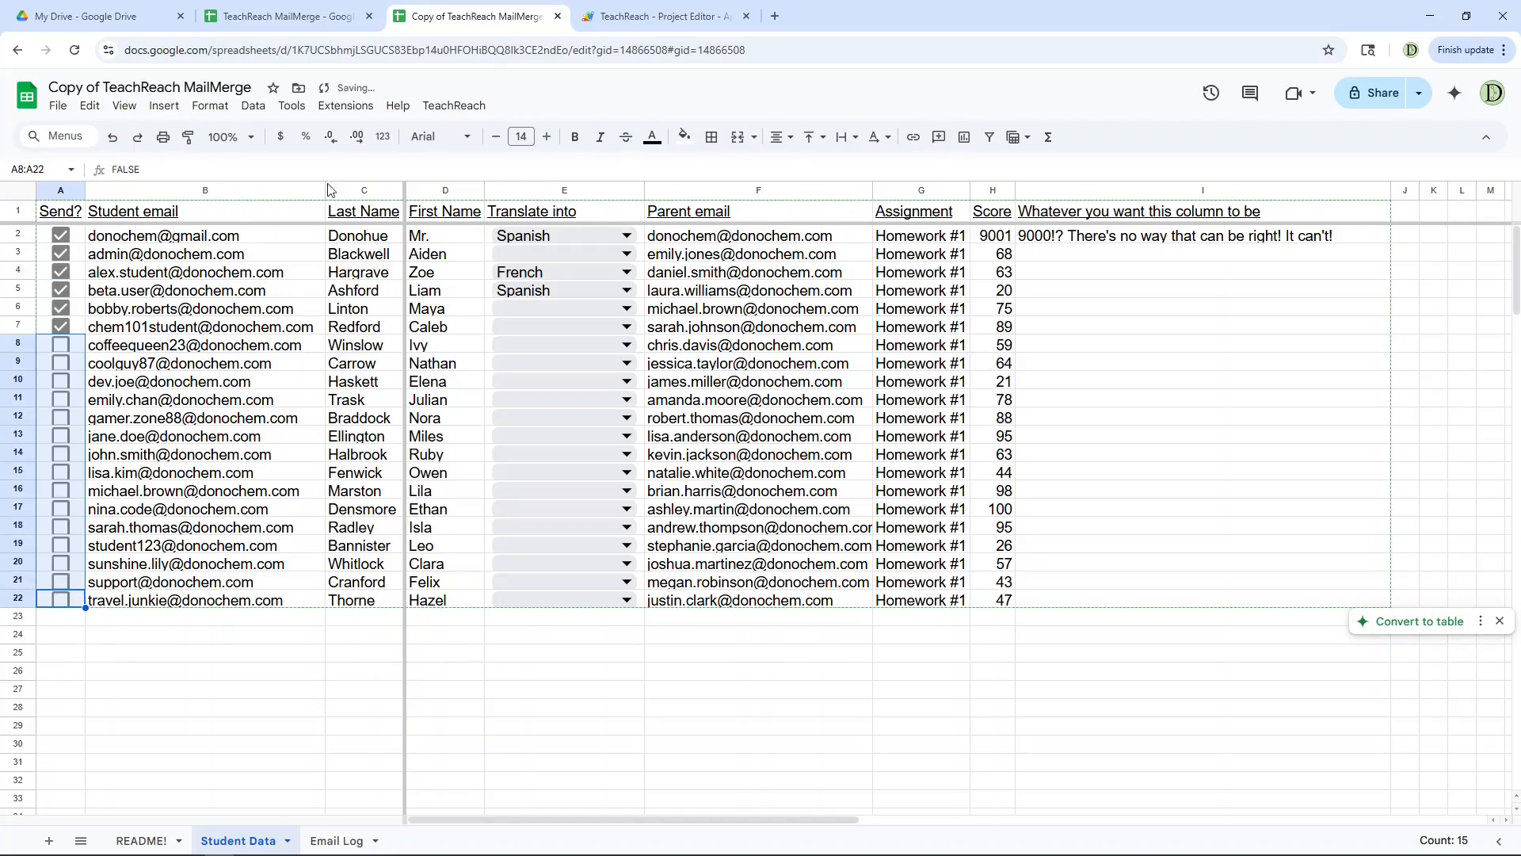
- Preview the merged emails for the ticked students, send them and confirm the sending
left_click(453, 106)
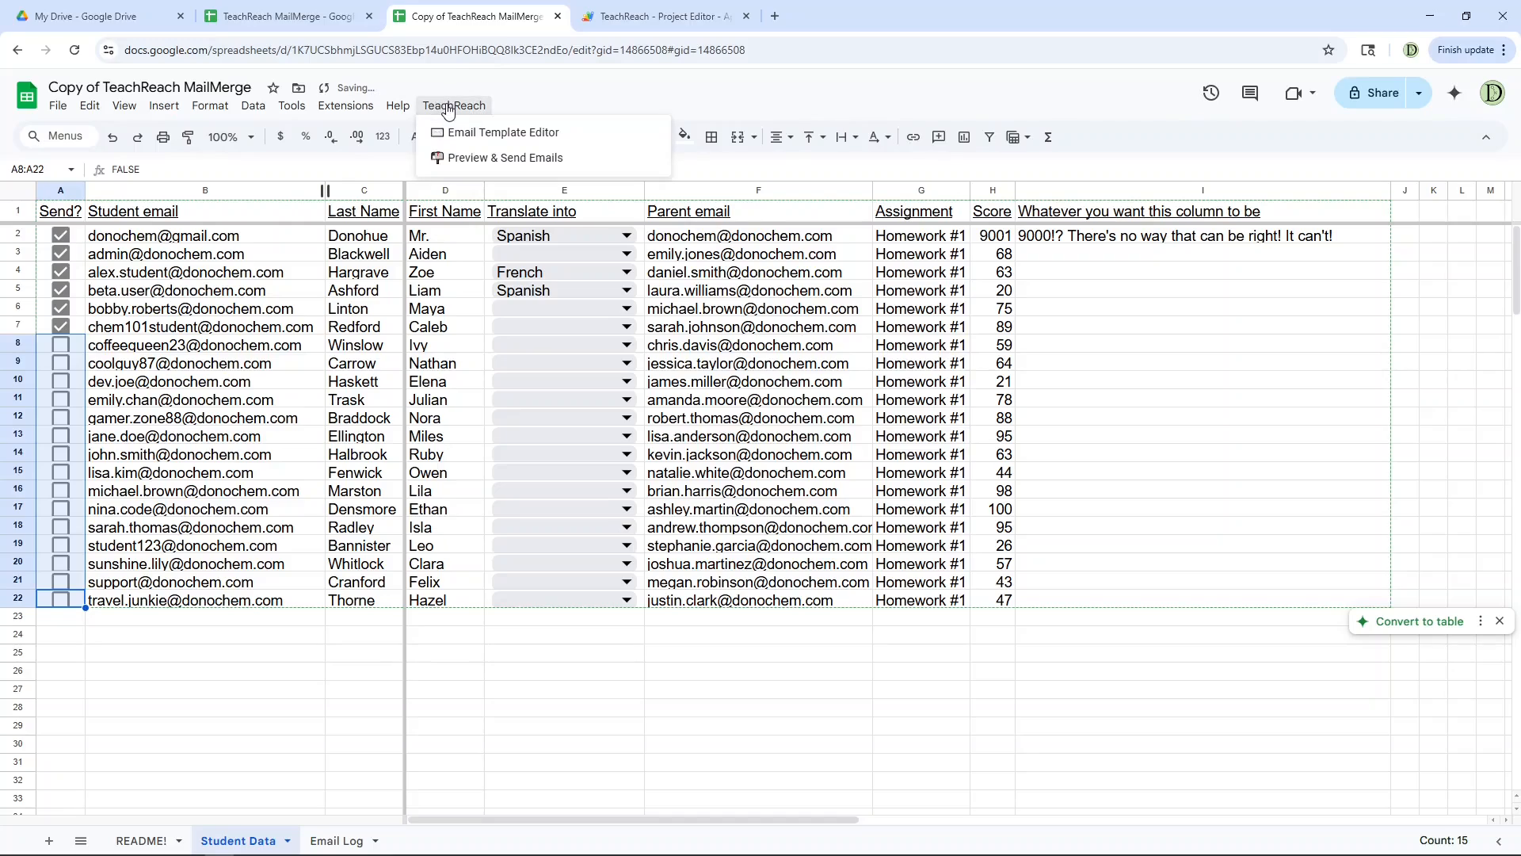
left_click(510, 163)
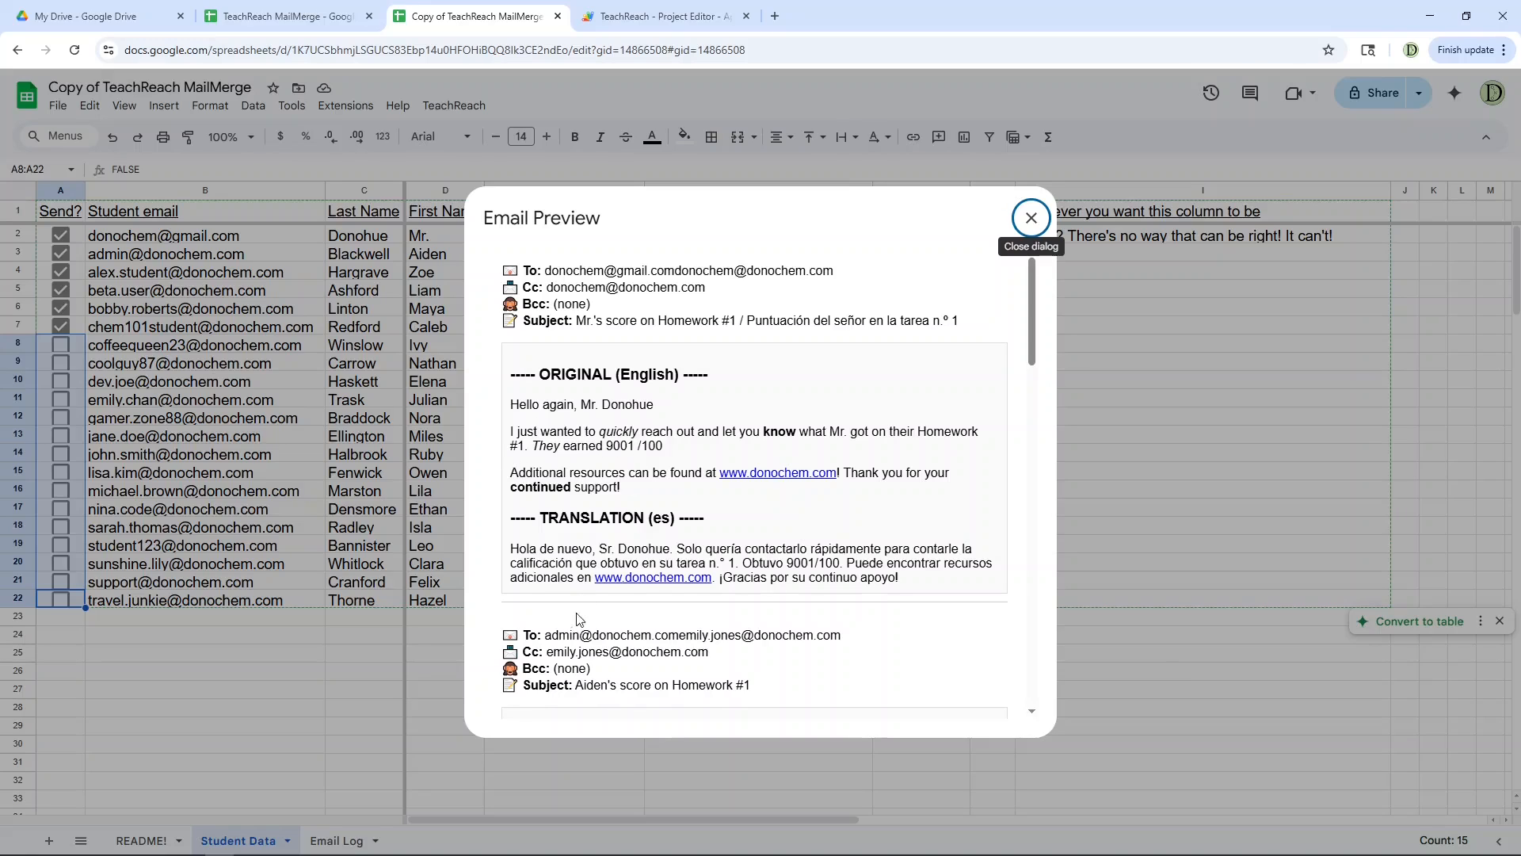
scroll(577, 619, "down", 20)
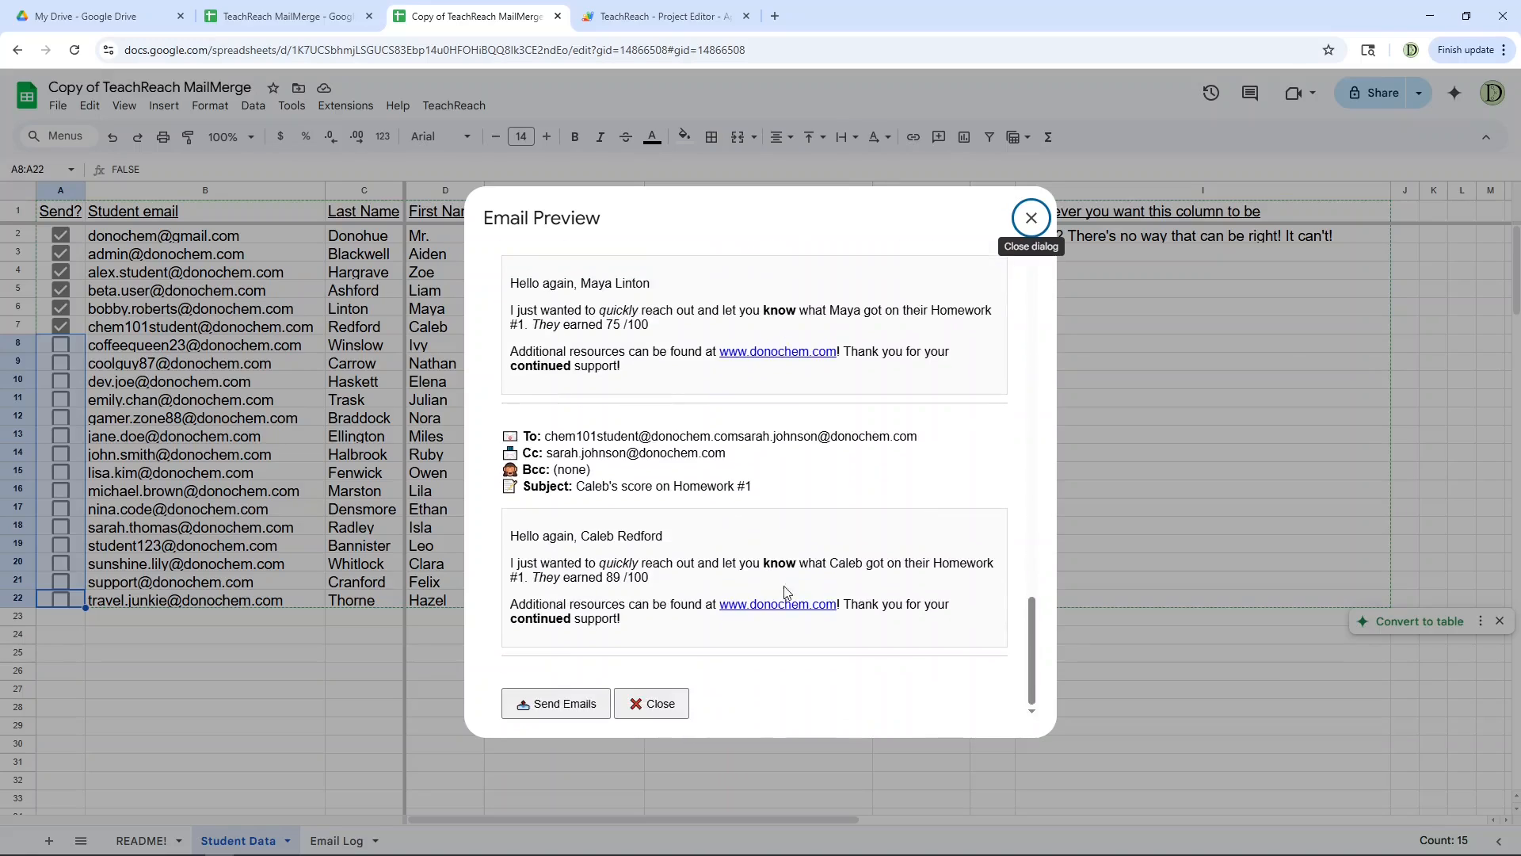
left_click(589, 710)
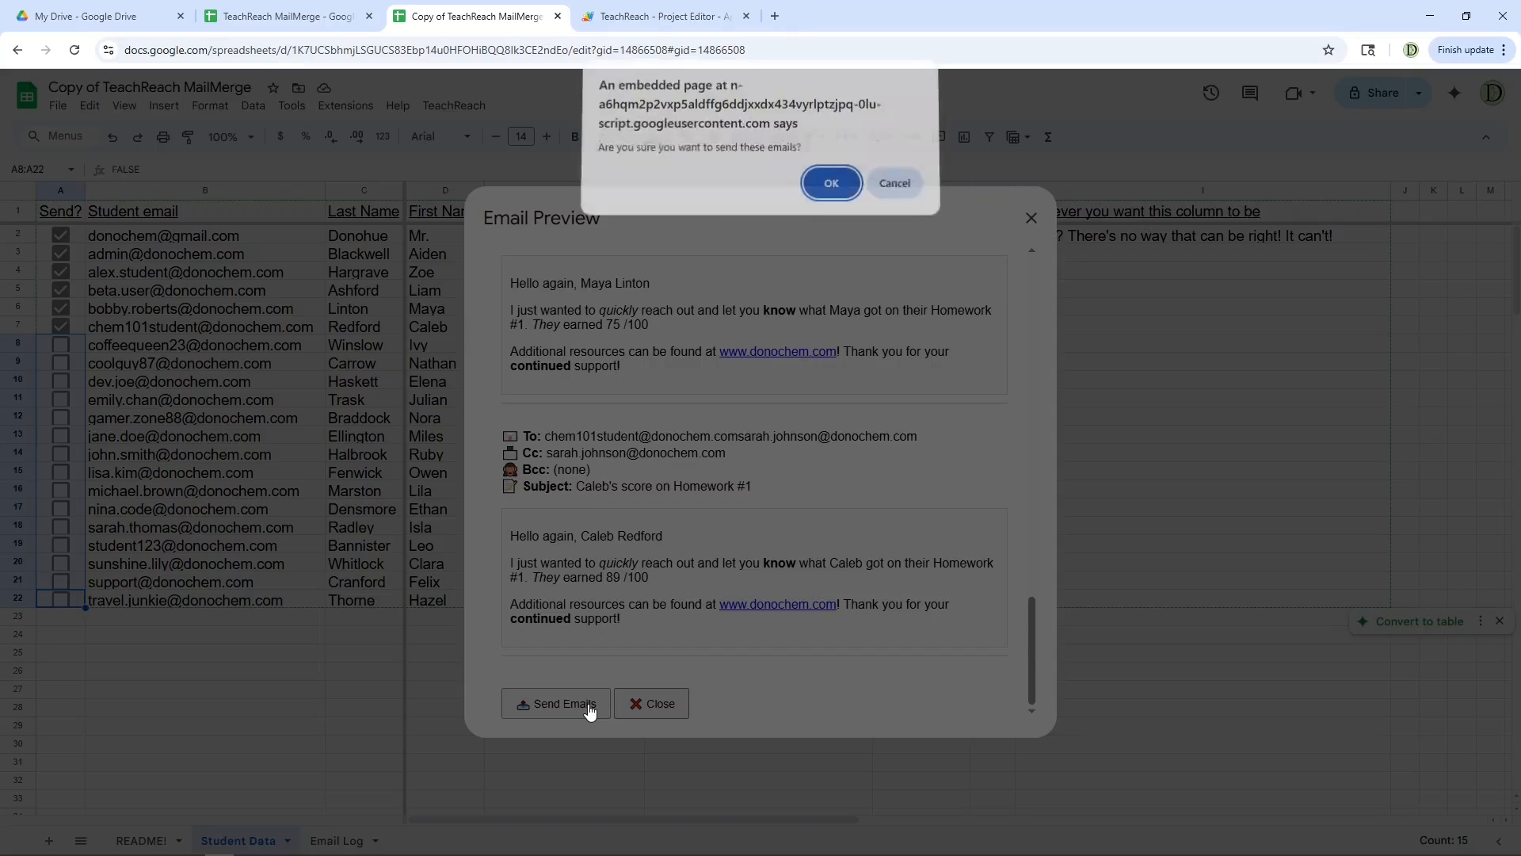
left_click(830, 191)
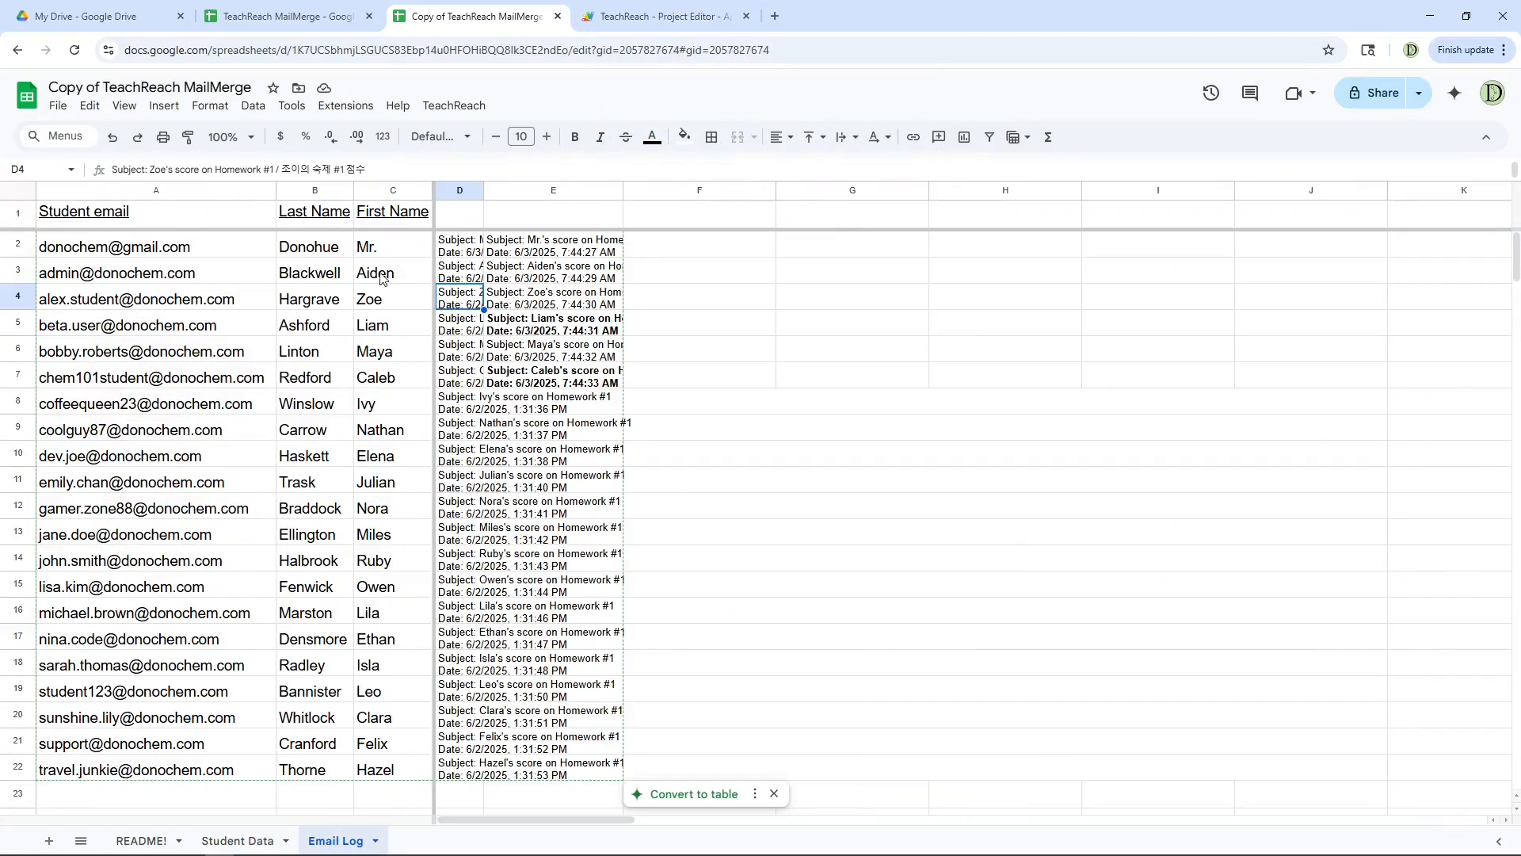
- Inspect the earlier and newly logged emails in columns D and E of the Email Log
left_click(457, 252)
left_click(473, 267)
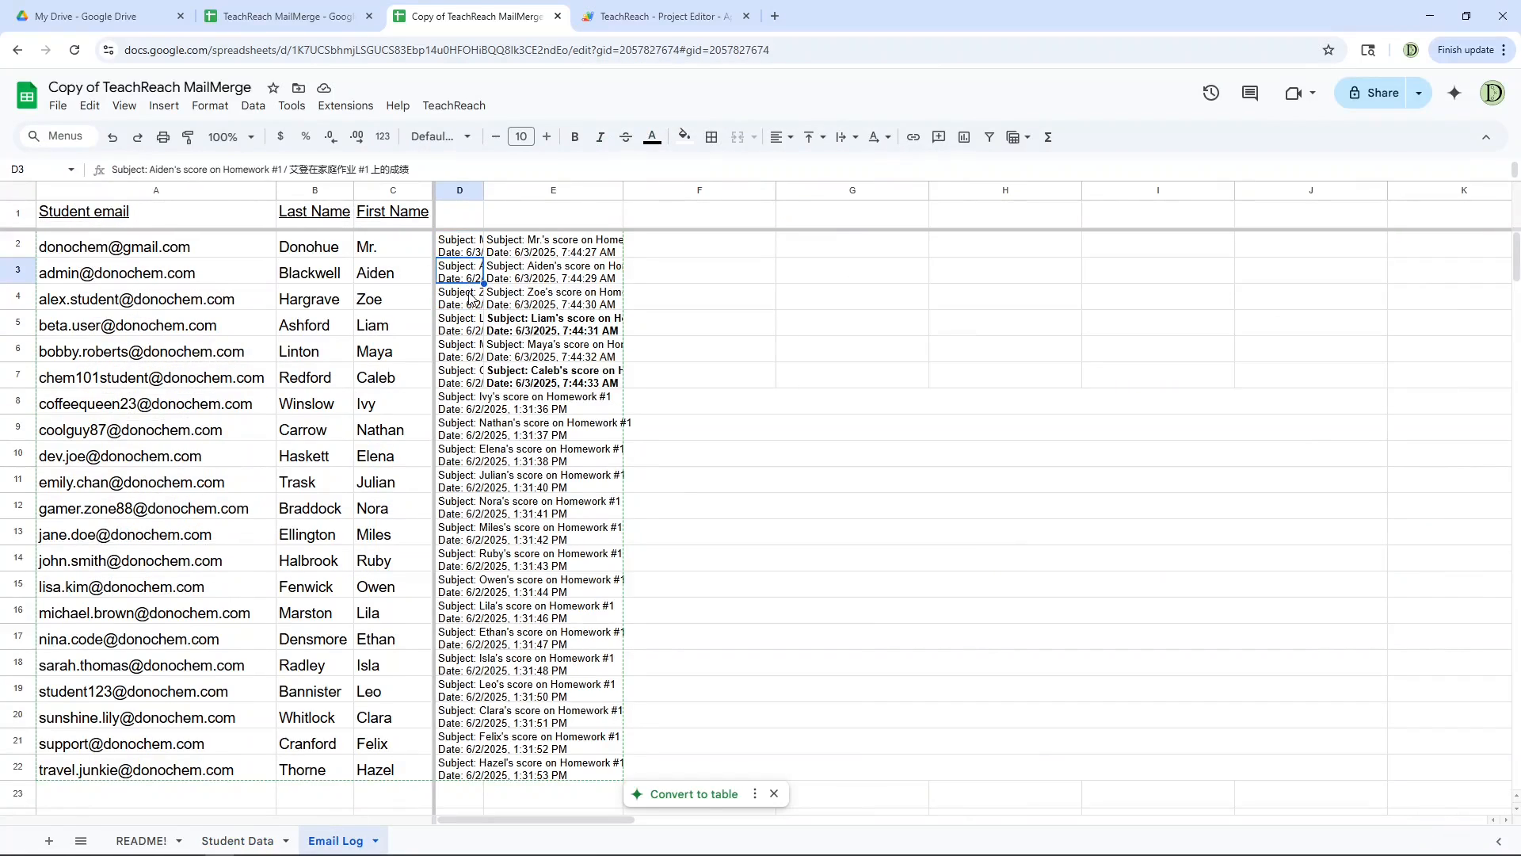
double_click(495, 272)
key("Return")
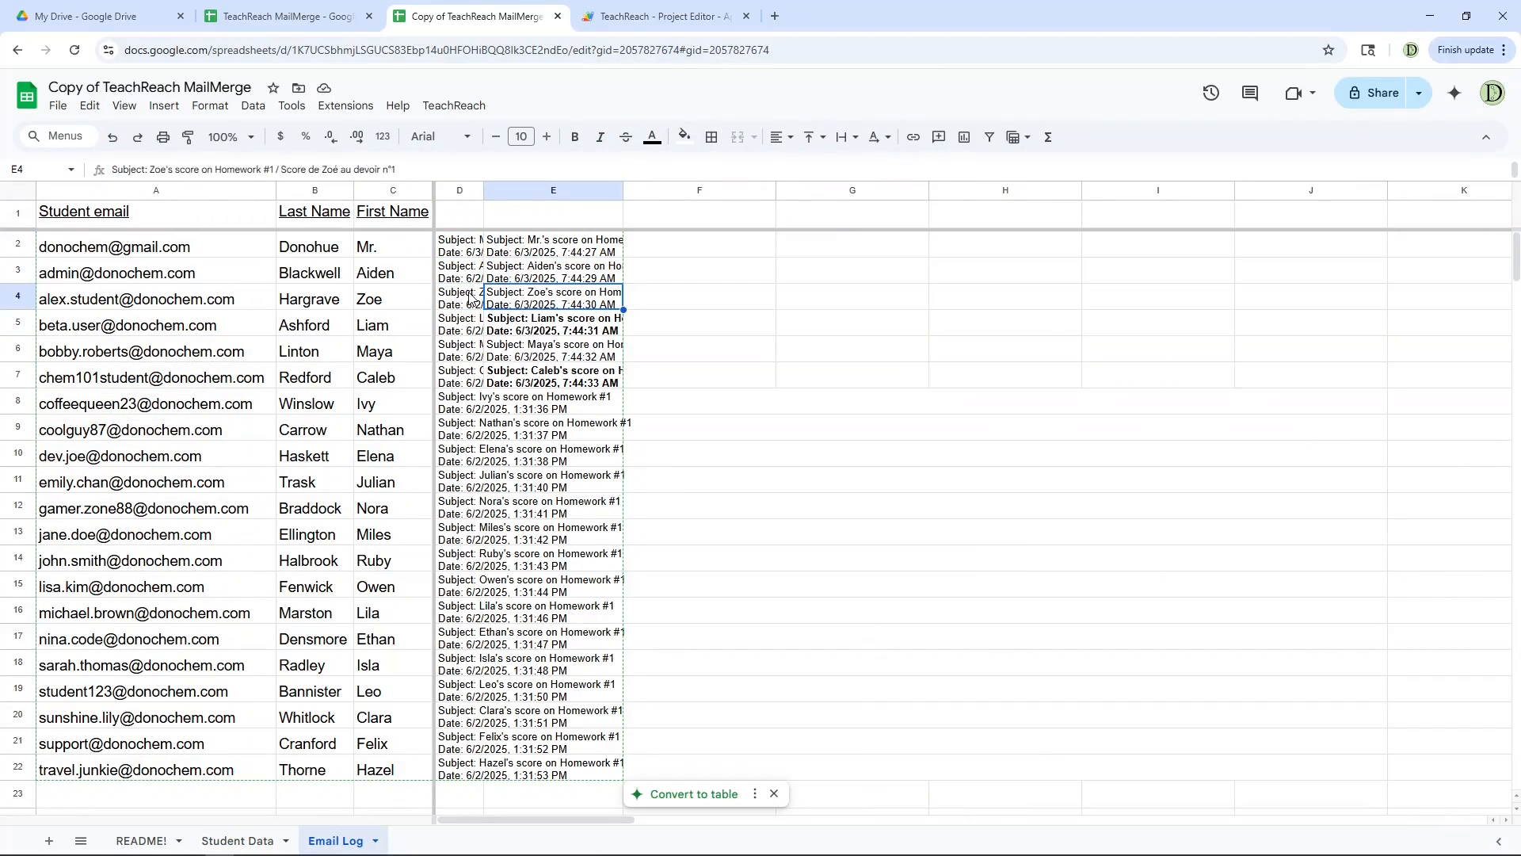
left_click(454, 105)
left_click(475, 133)
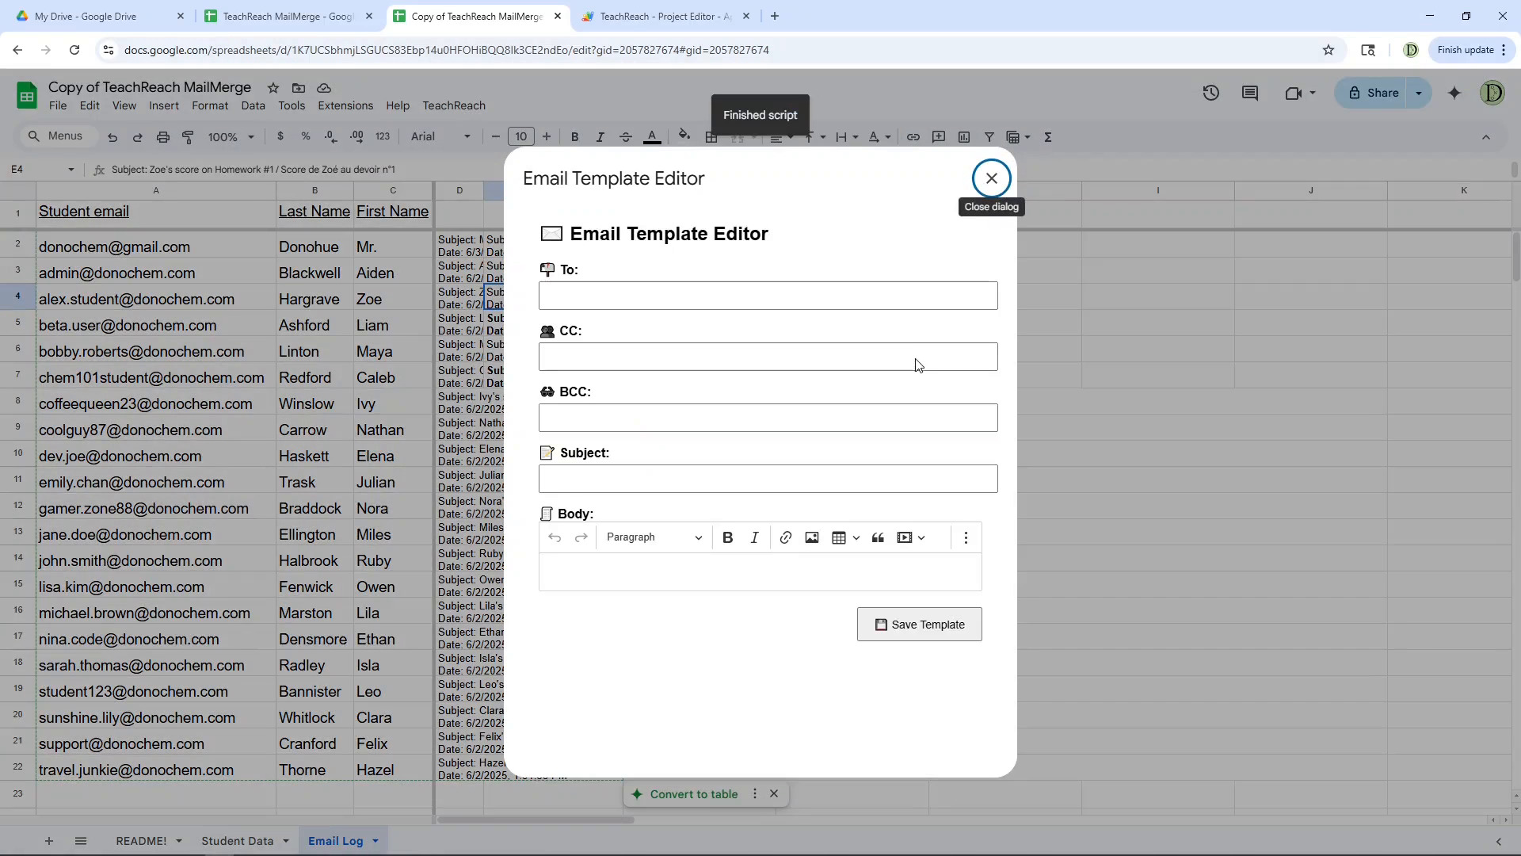
left_click(992, 178)
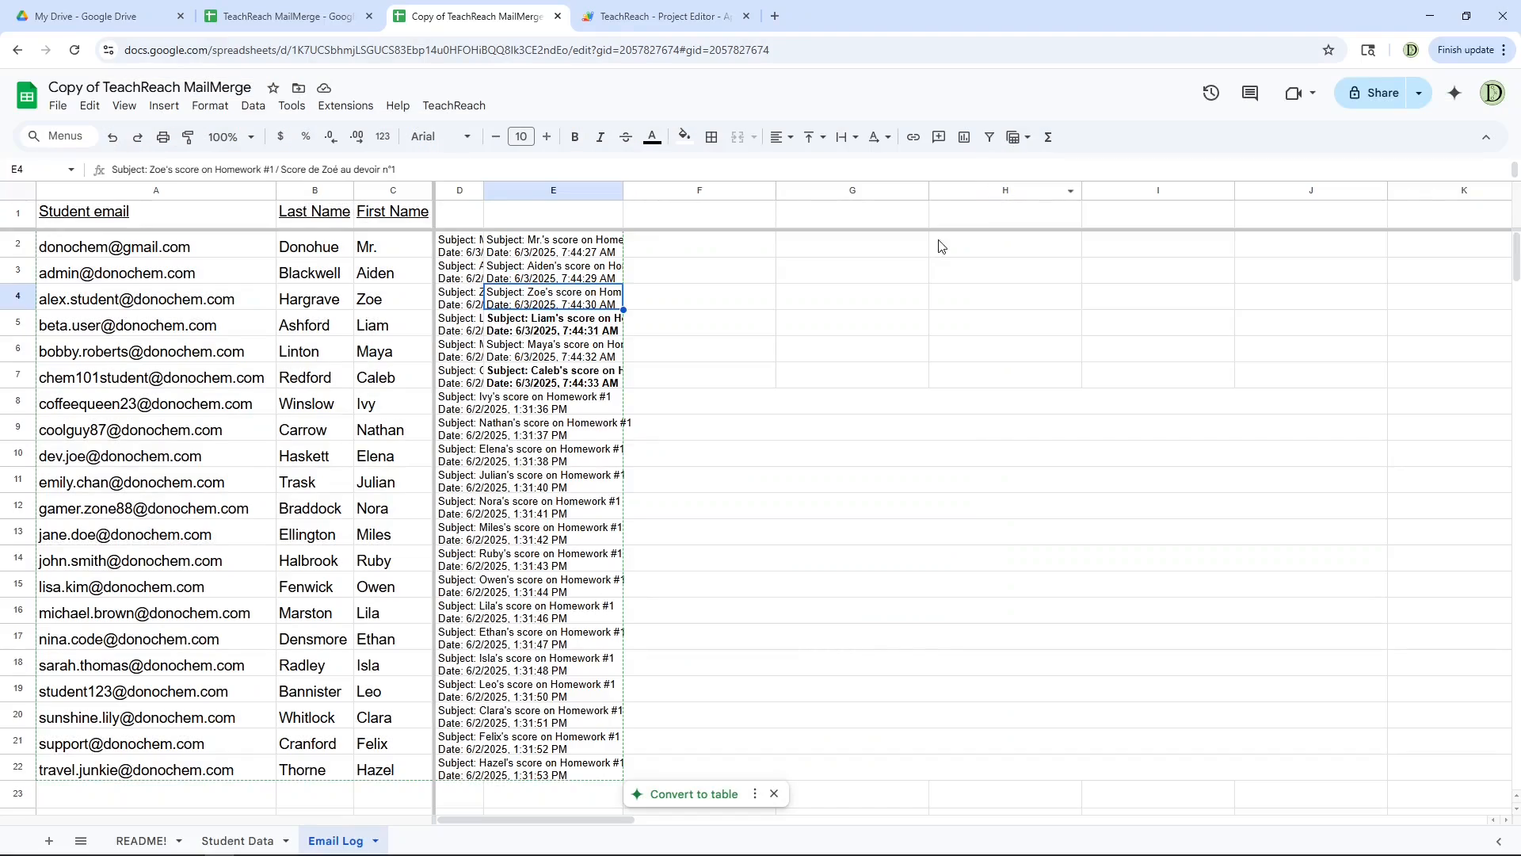